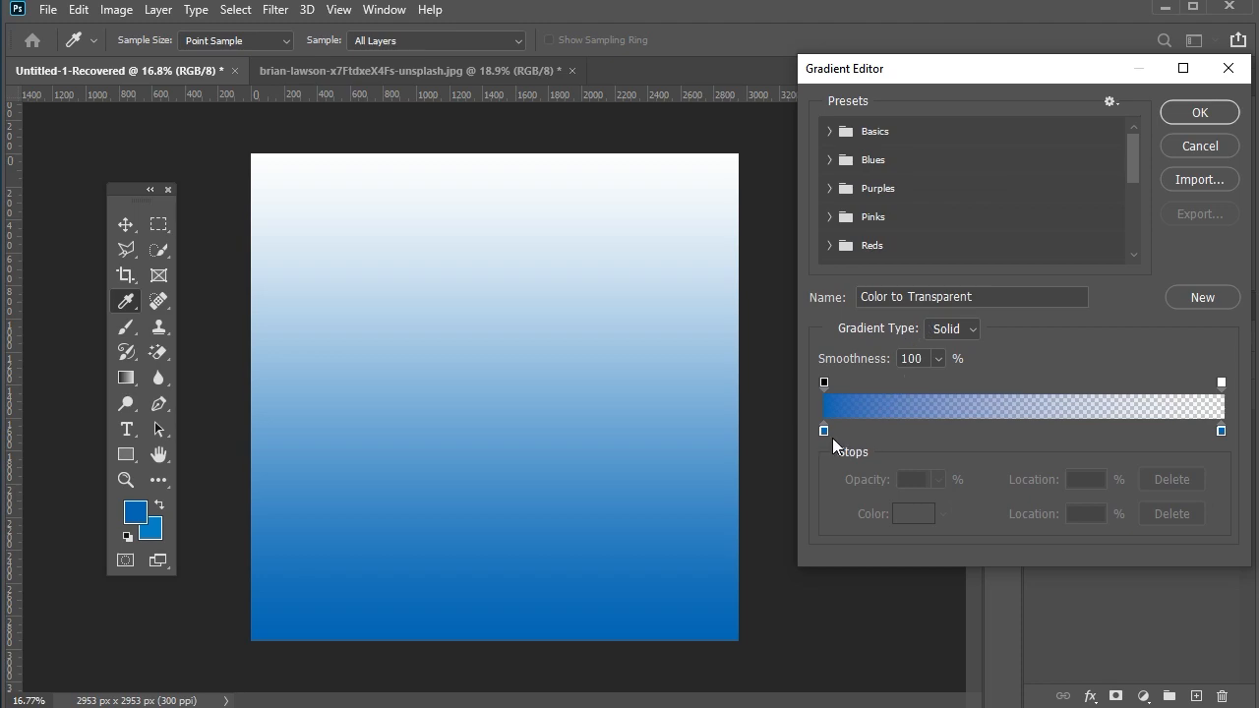
Step: Base the gradient on the Foreground to Background preset, with colour stops 0063b6 and 017bc6
click(828, 131)
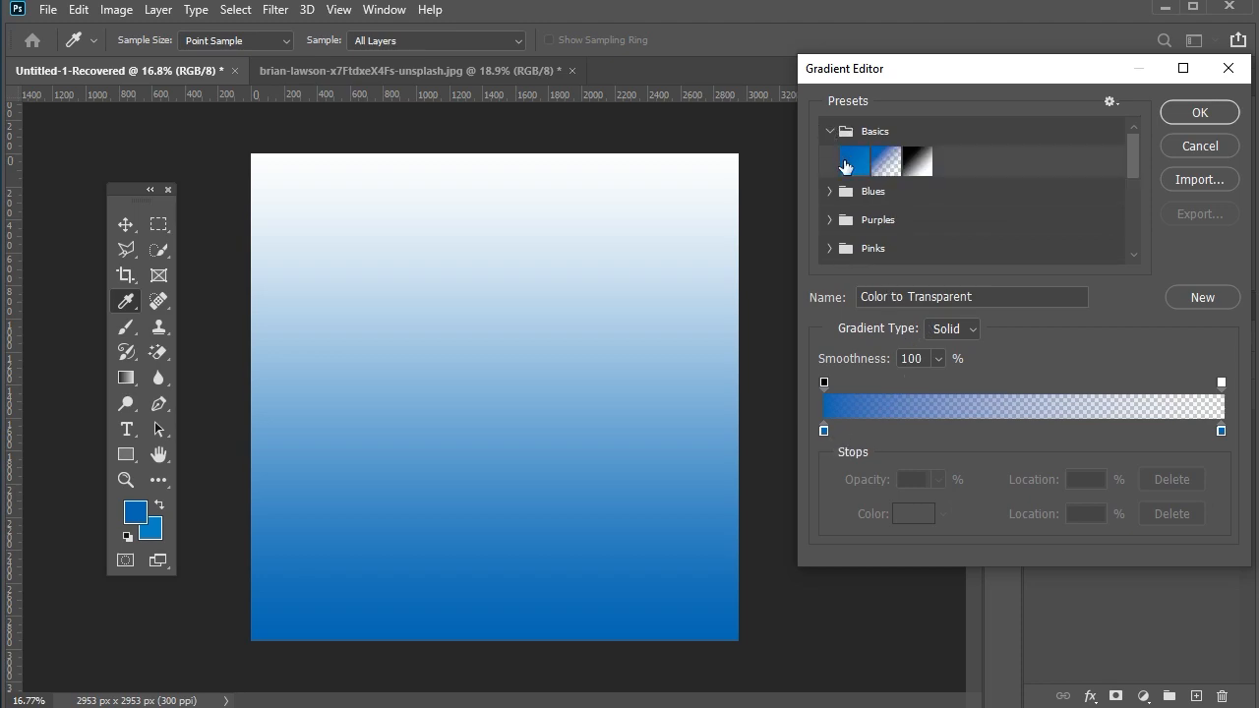
click(847, 162)
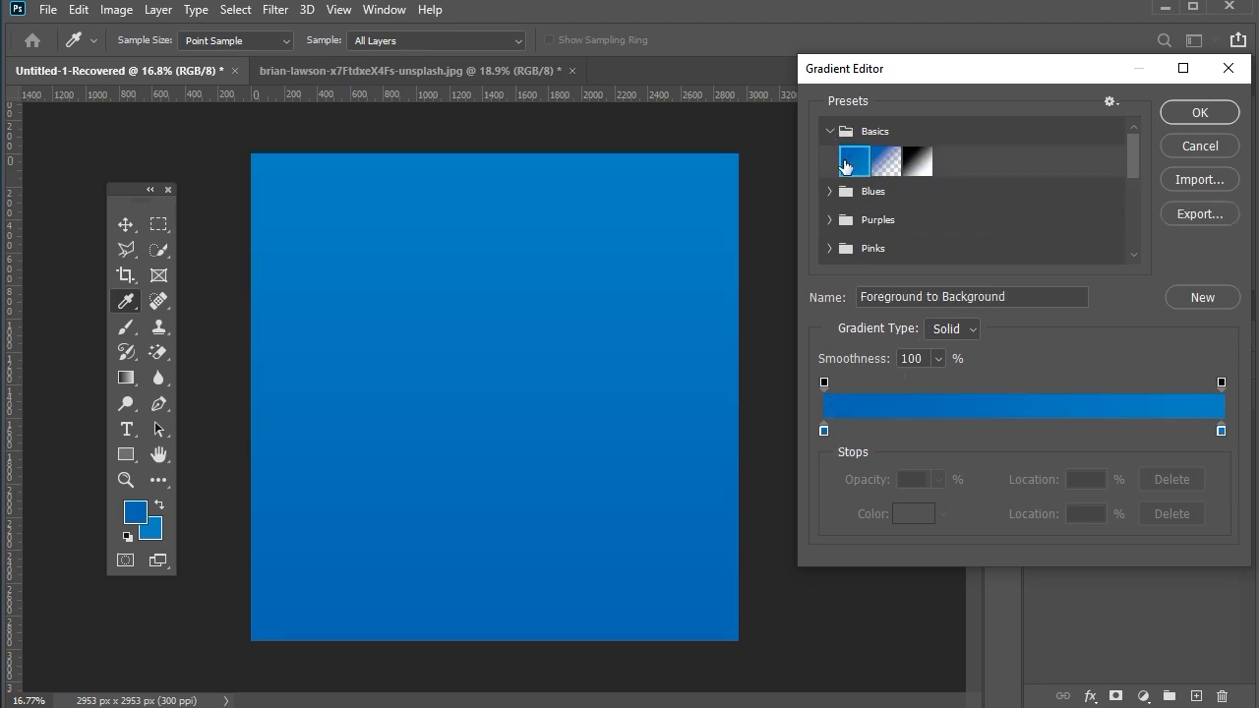
click(824, 431)
click(912, 513)
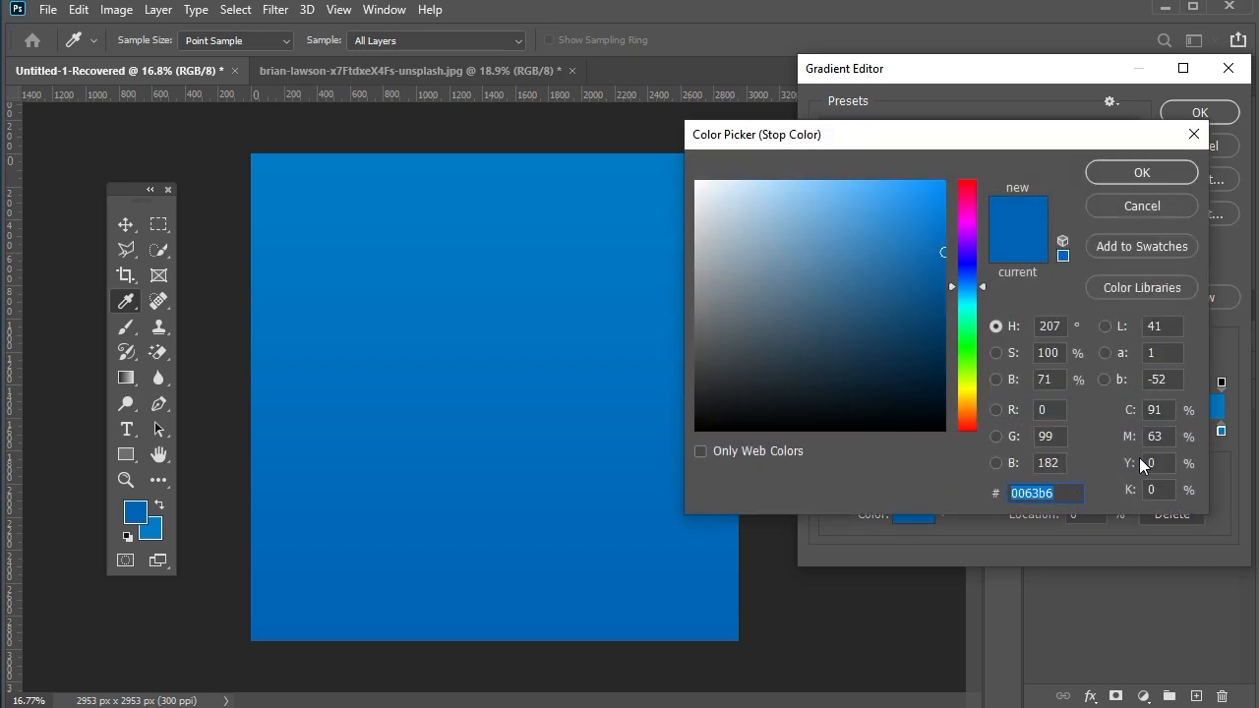
click(1142, 174)
click(1222, 432)
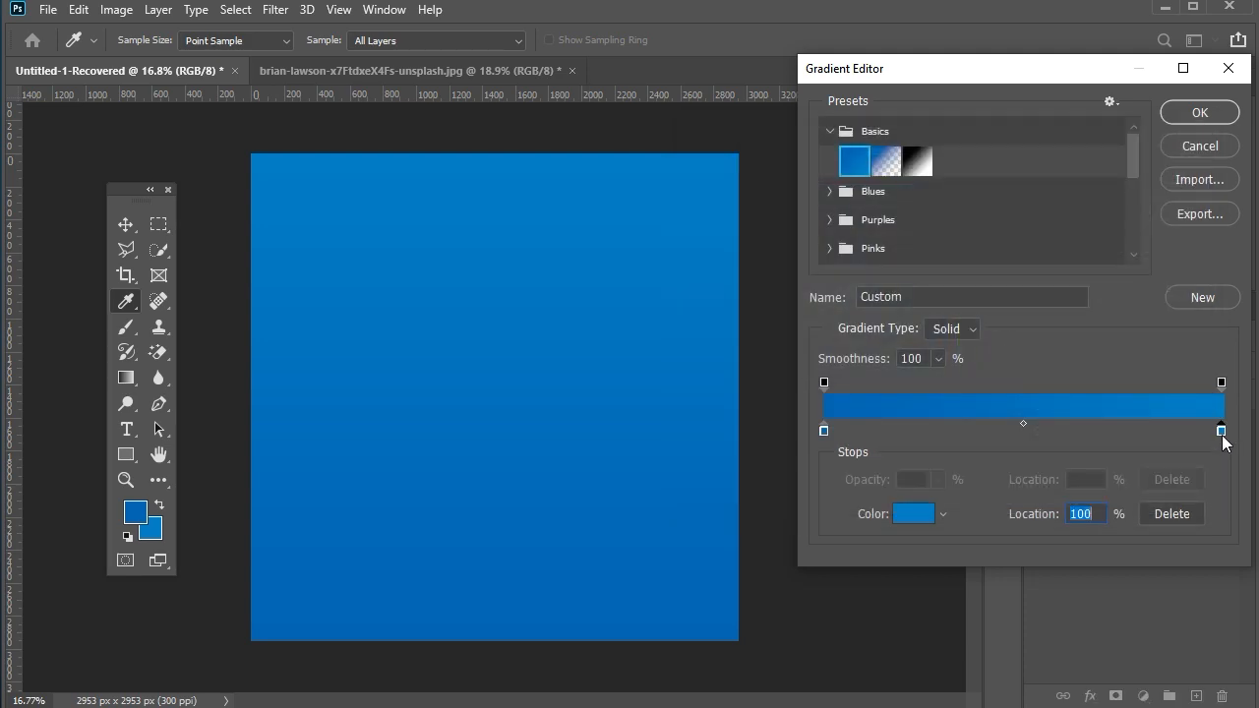
click(914, 516)
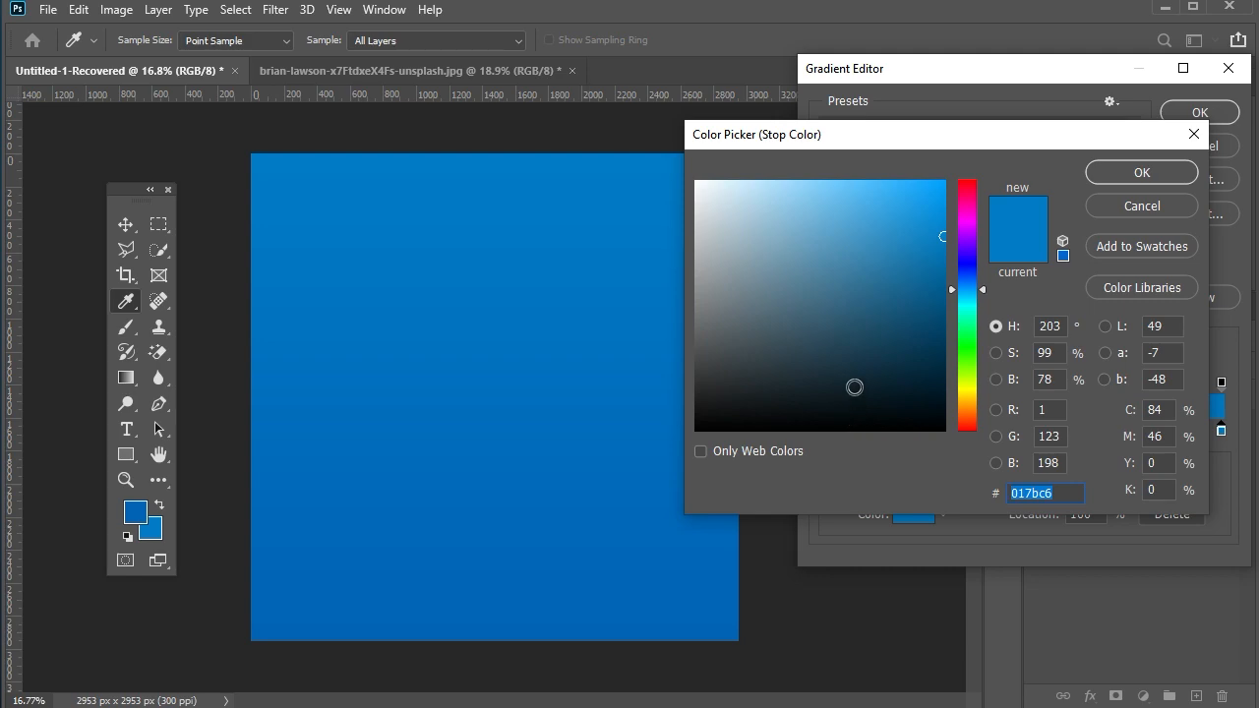
click(1111, 173)
click(1186, 114)
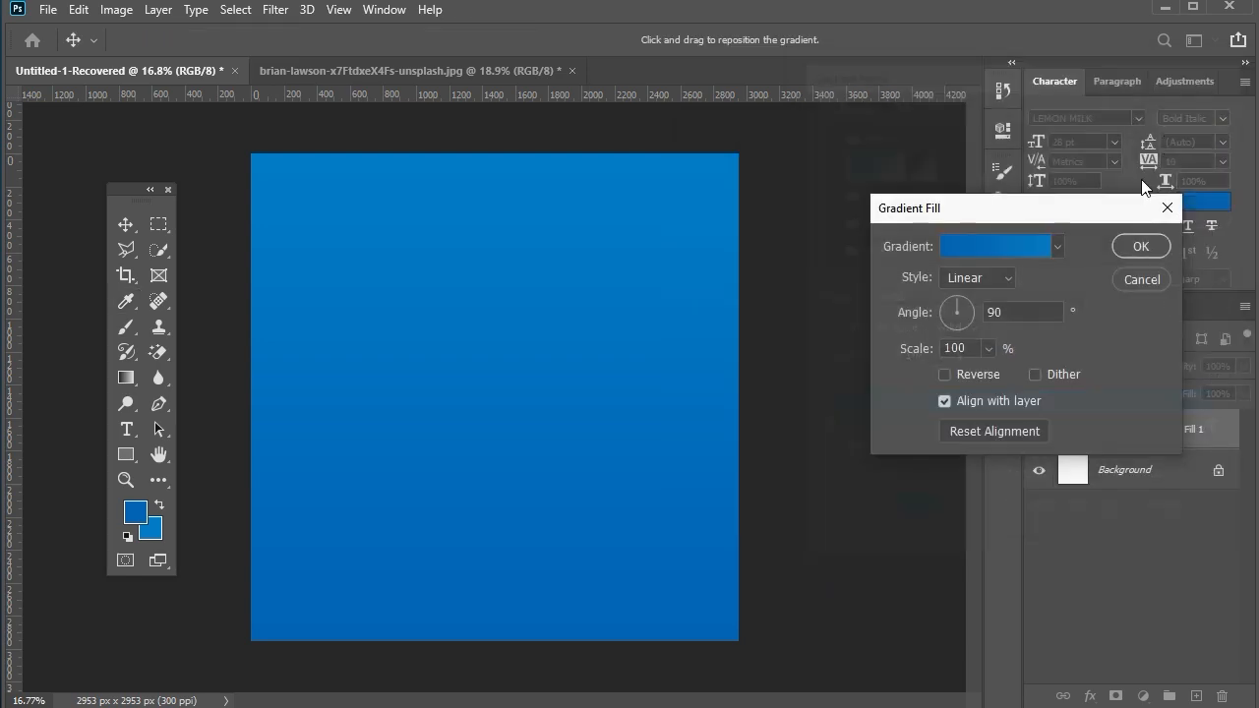
Step: Set the gradient fill's style to Radial, reverse its colours, and apply it
click(979, 278)
click(981, 314)
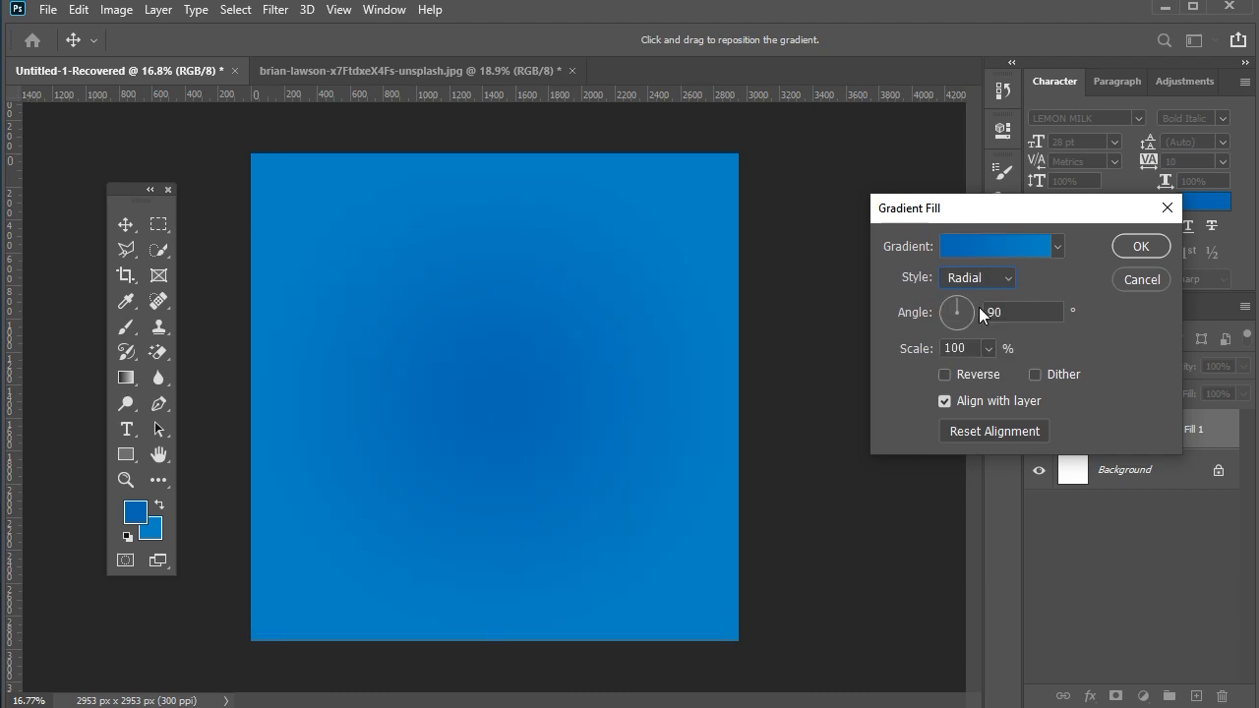
click(945, 375)
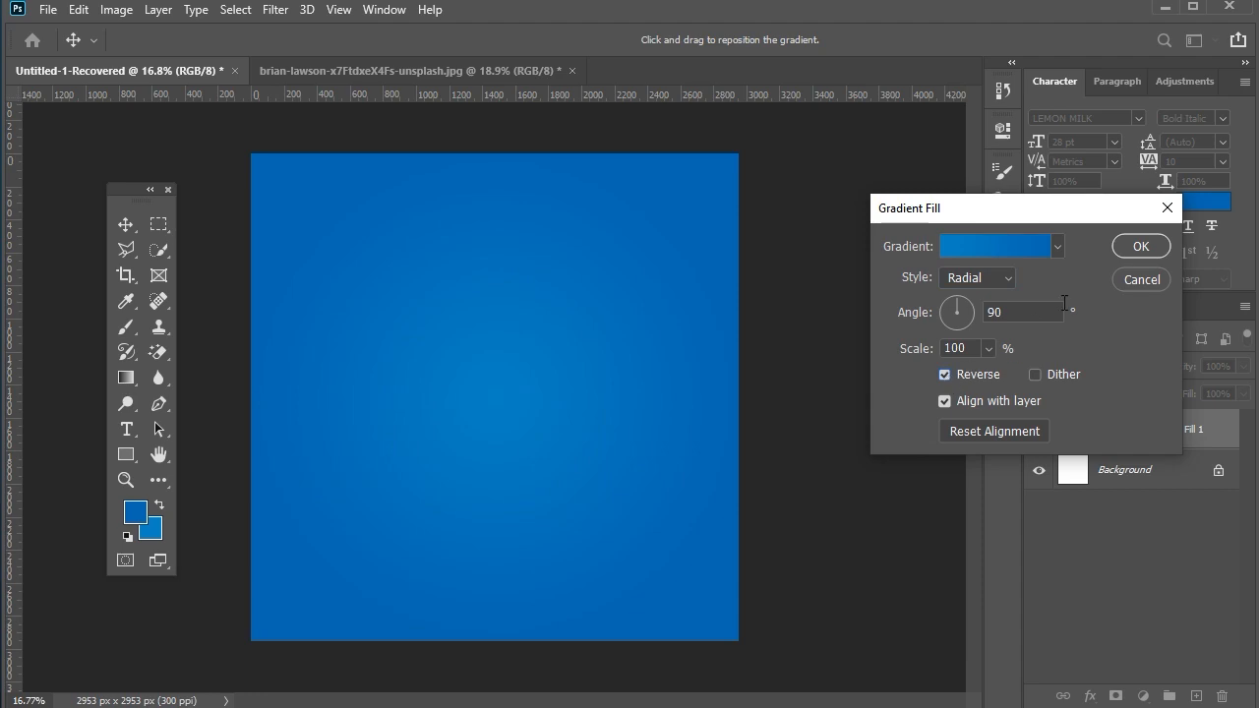
click(1138, 247)
click(917, 299)
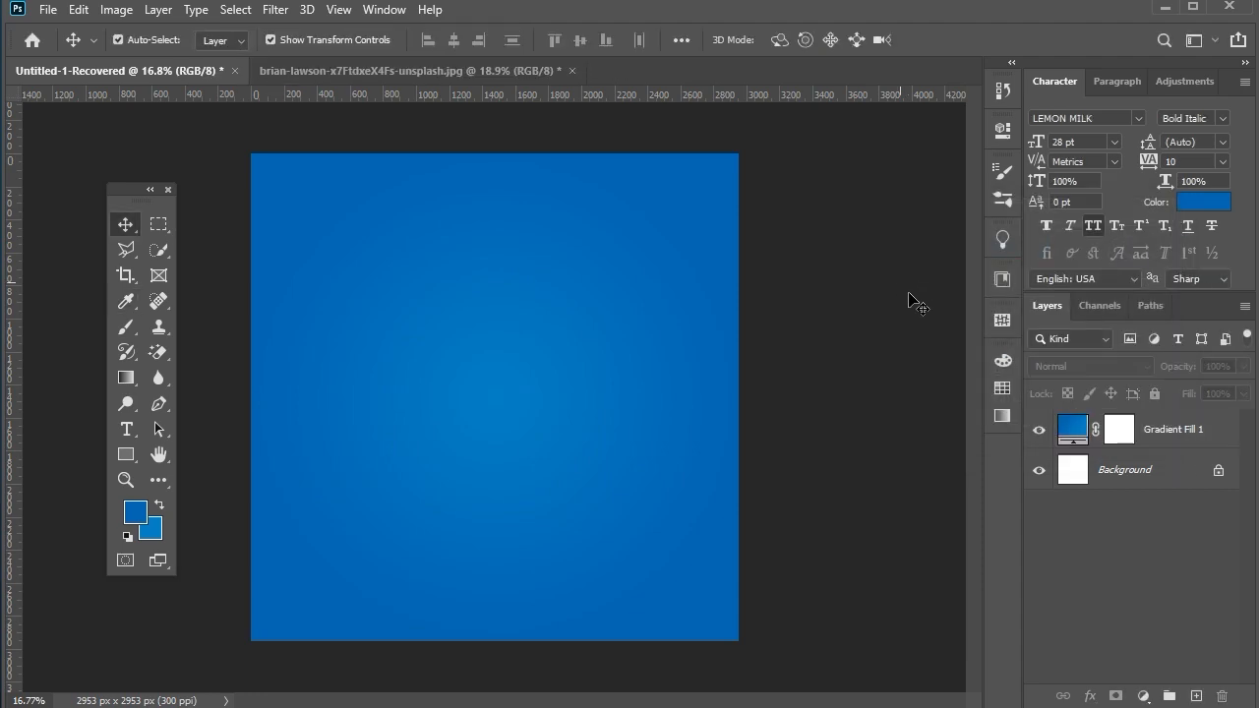
Step: Lock the gradient fill layer completely
click(1170, 437)
click(1155, 393)
click(854, 482)
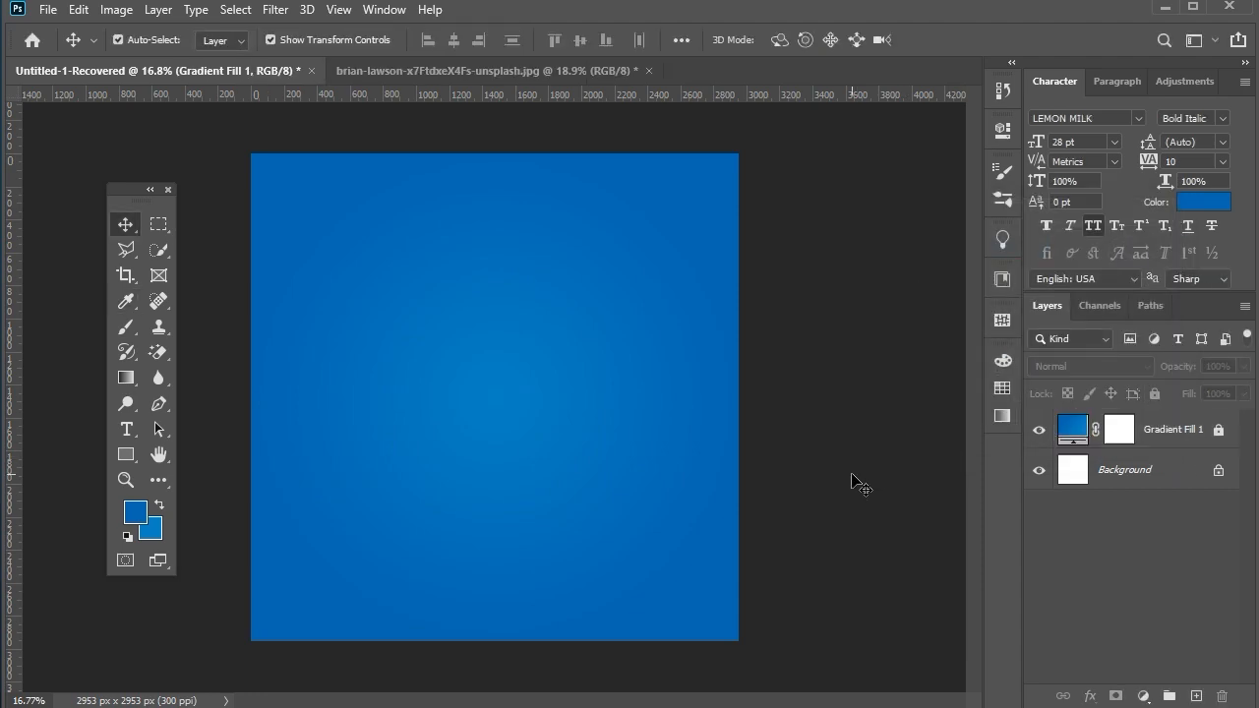
Step: Draw a downward-pointing triangle about 1229 by 1065 px on the canvas with the Polygon tool set to 3 sides
click(126, 454)
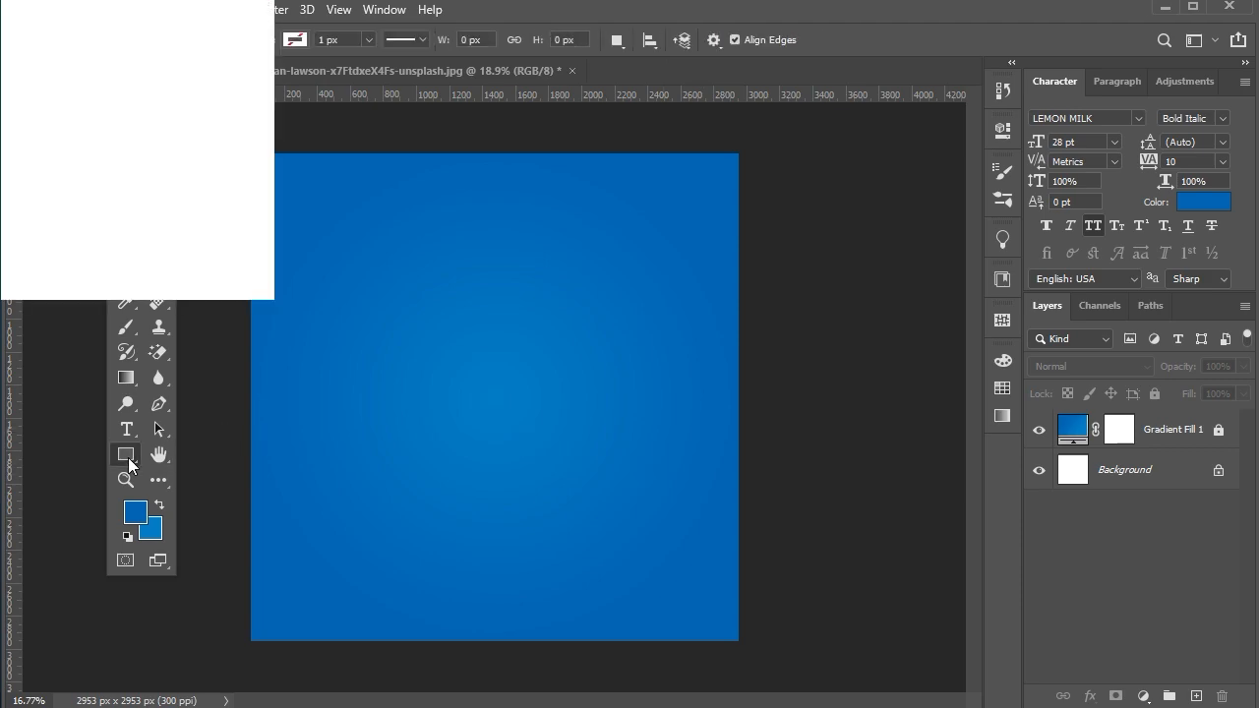
right_click(128, 459)
click(197, 504)
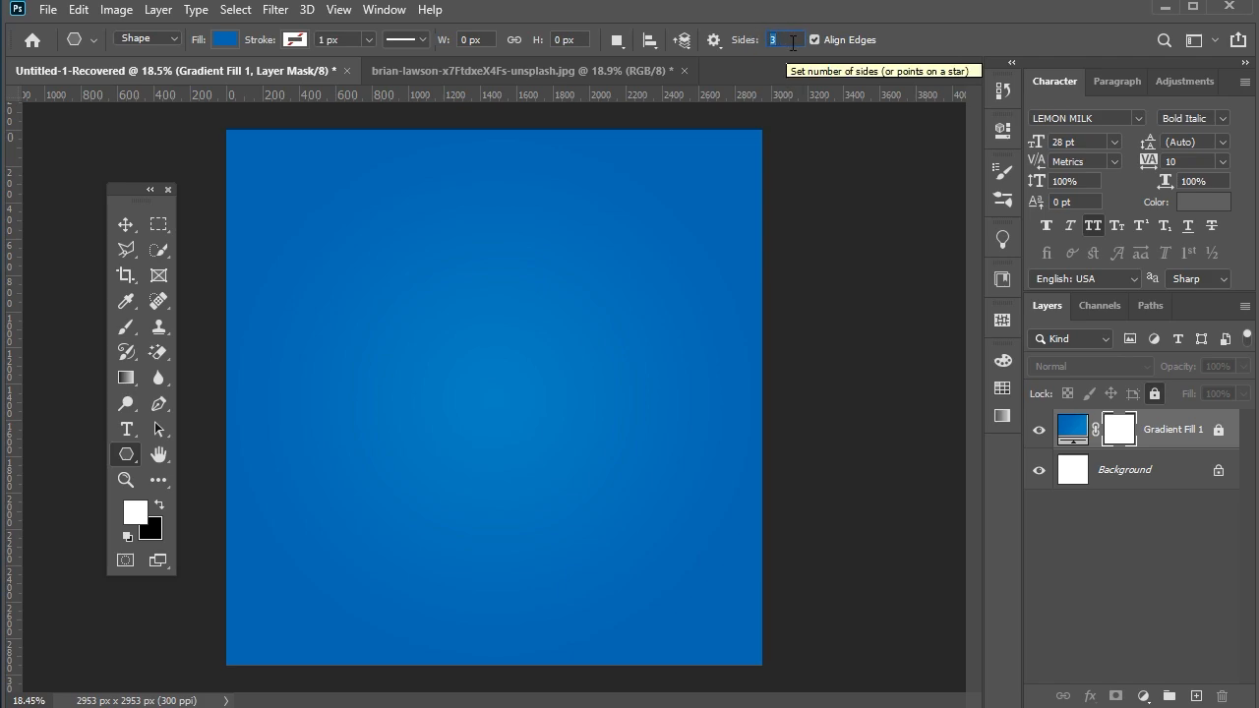
text(3)
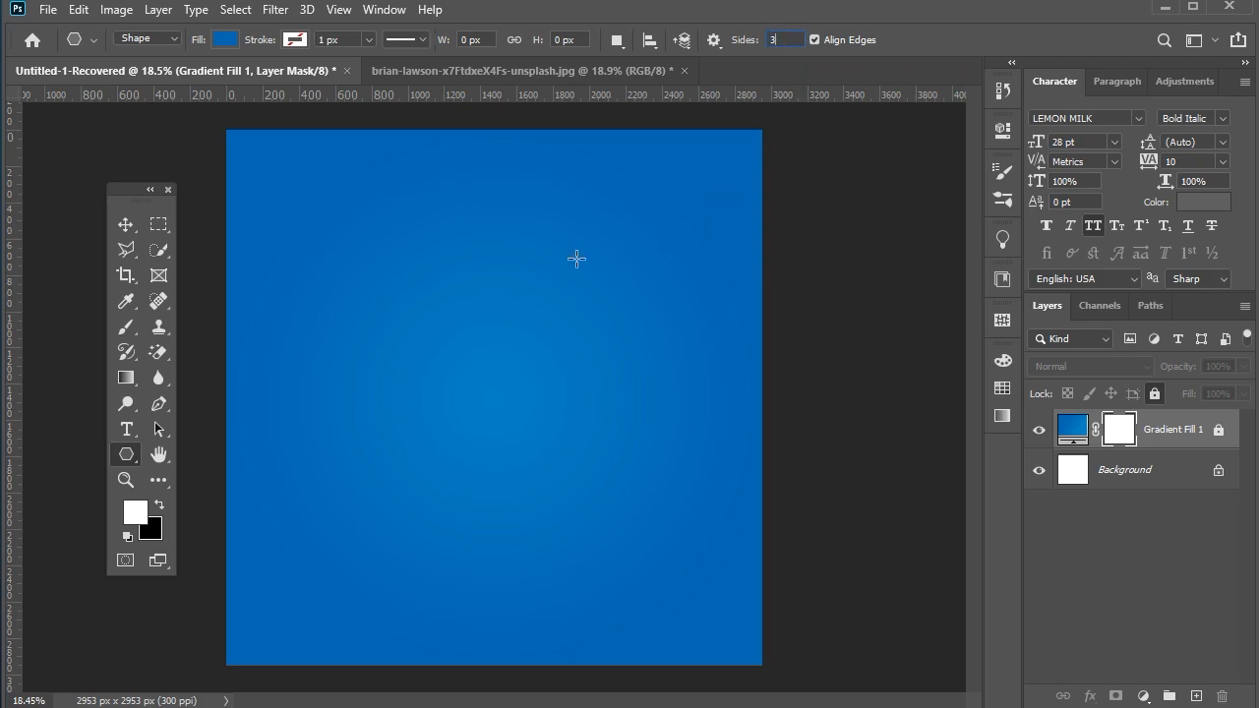
click(225, 39)
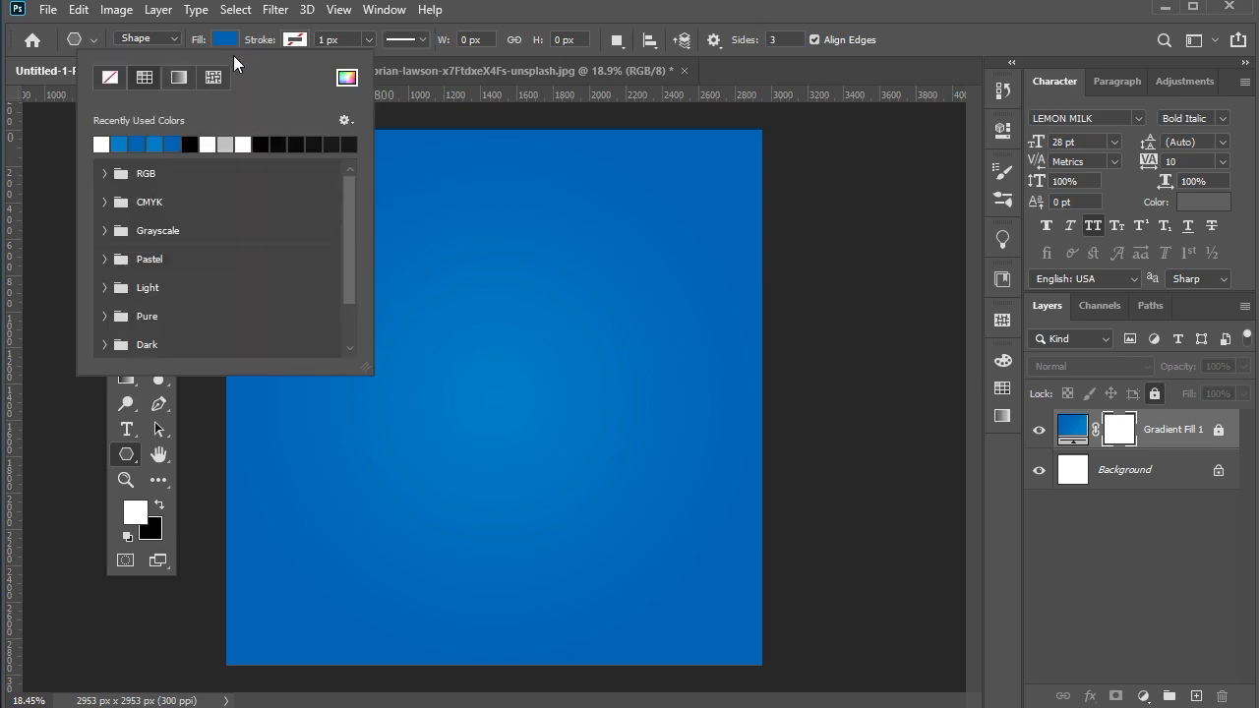
click(226, 39)
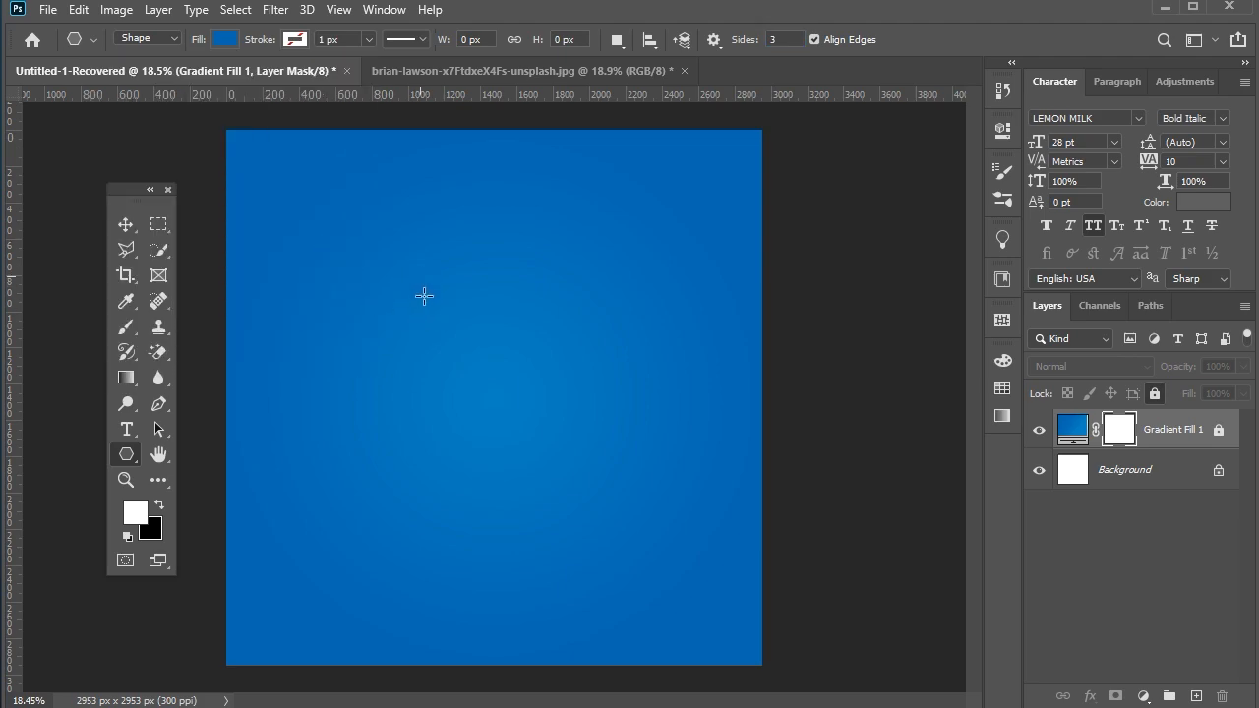
drag(406, 341, 407, 470)
Step: Remove the triangle's fill and set its stroke colour to white
click(225, 39)
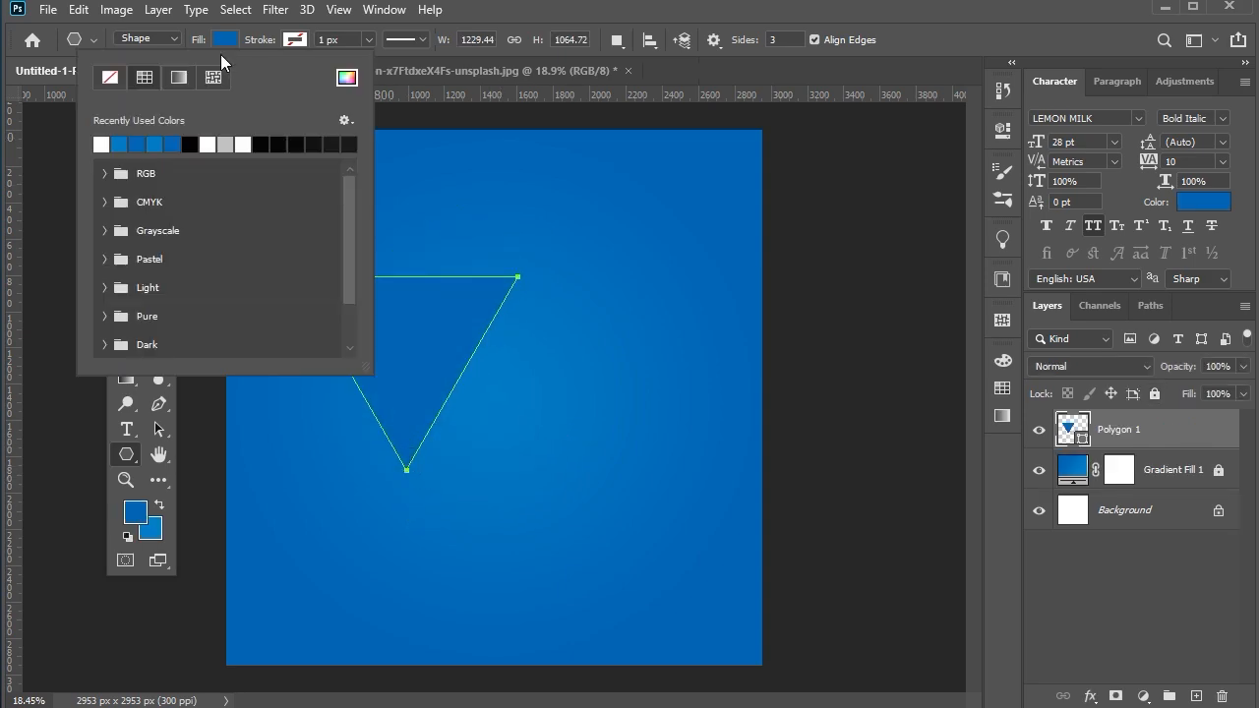
click(114, 76)
click(291, 39)
click(171, 143)
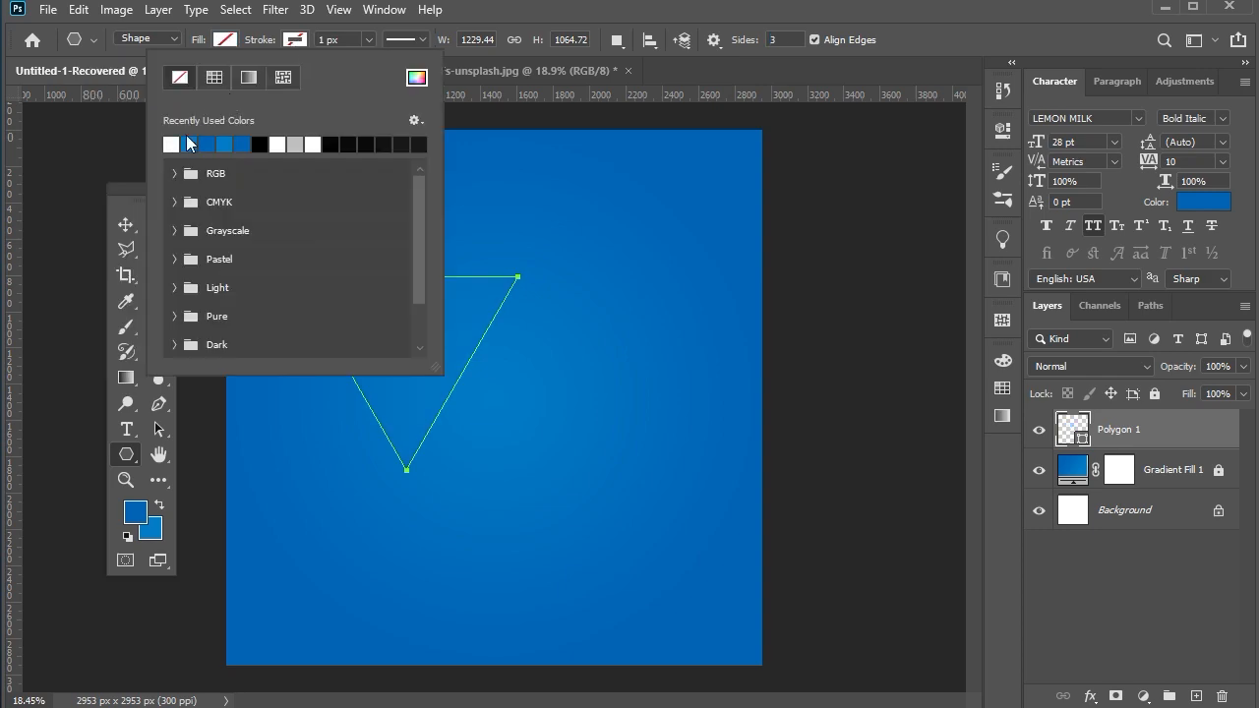
Step: Set the triangle's stroke width to 40 px
click(334, 40)
drag(317, 39, 540, 90)
text(35)
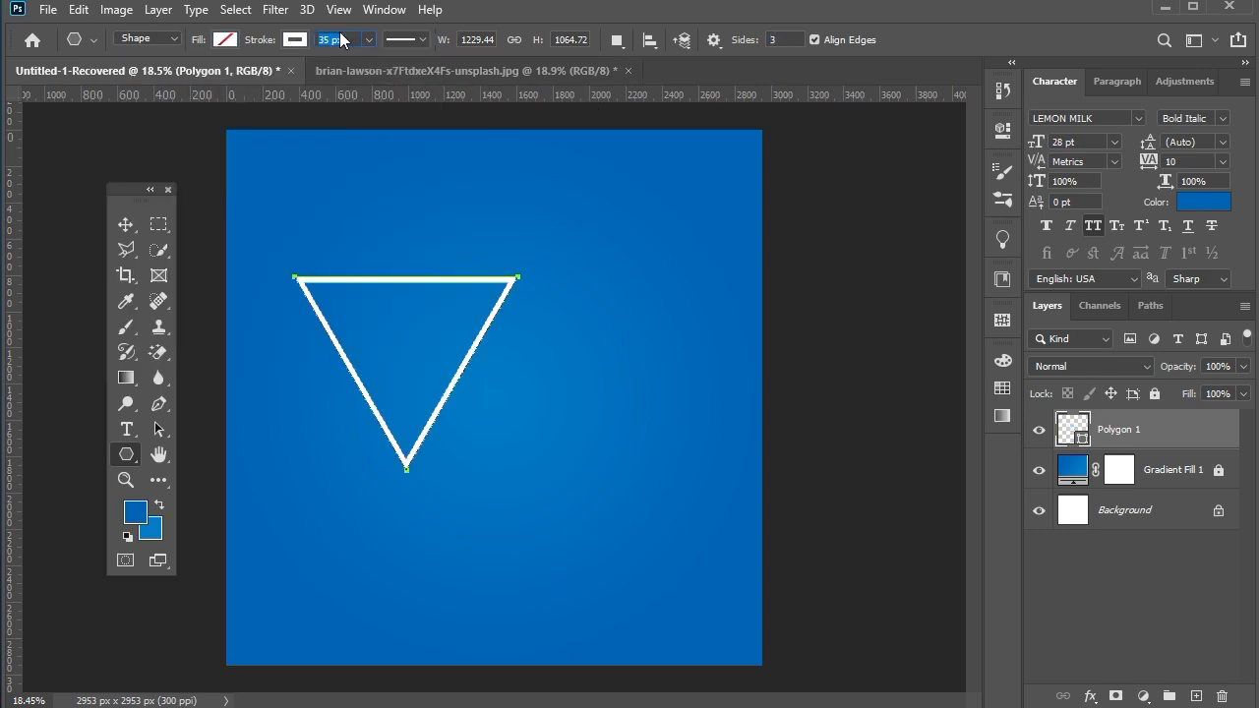
key(Return)
scroll(443, 327, up, 3)
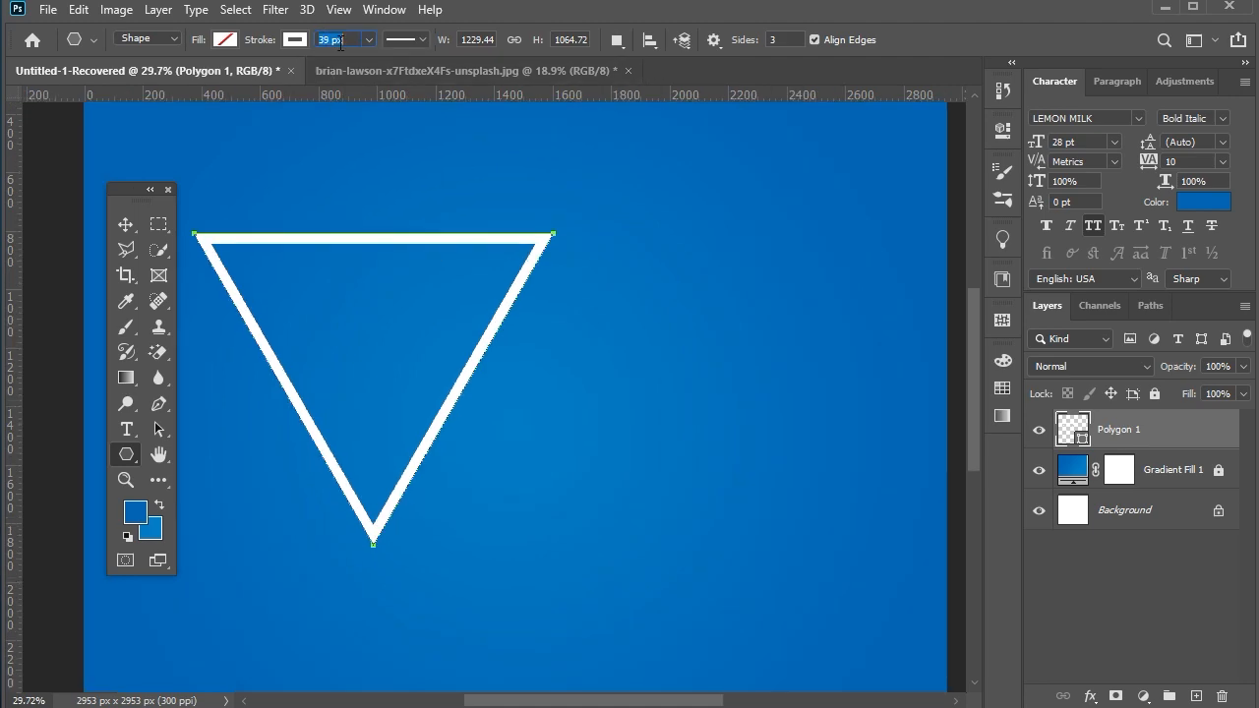
key(Return)
scroll(519, 168, down, 2)
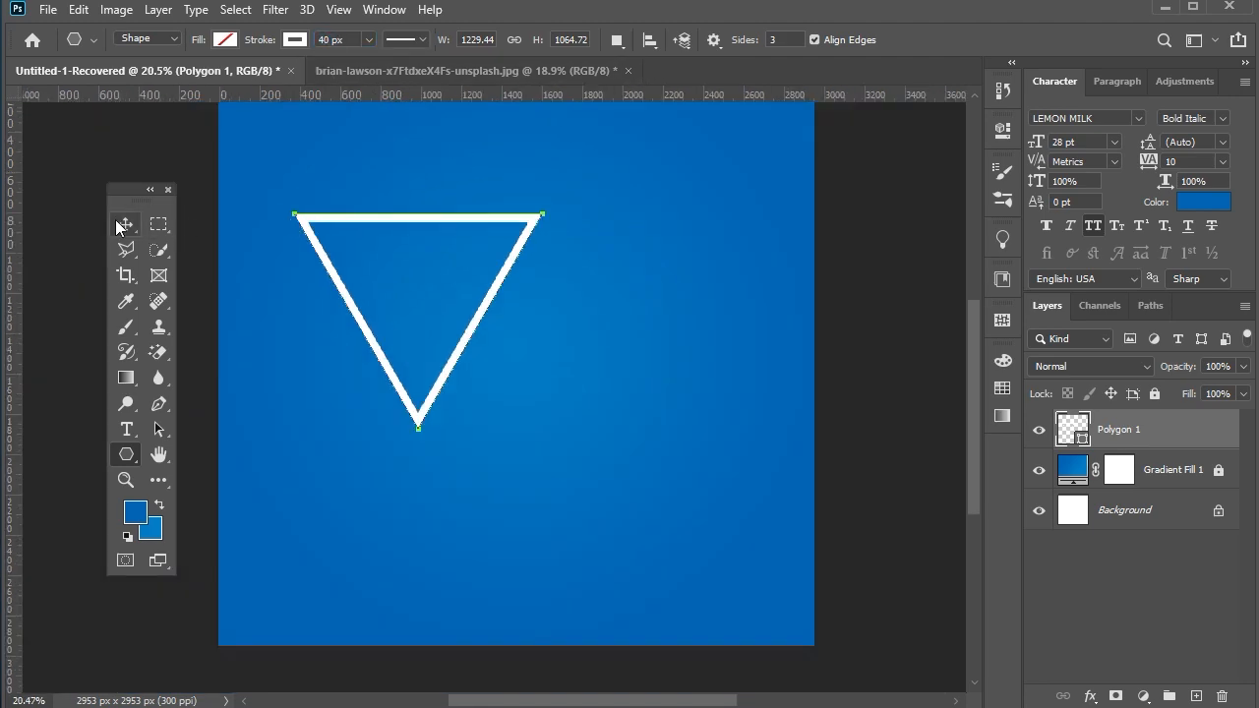
Step: Move the triangle to the horizontal middle of the canvas, slightly below its centre
click(120, 223)
scroll(425, 298, down, 1)
drag(433, 287, 505, 362)
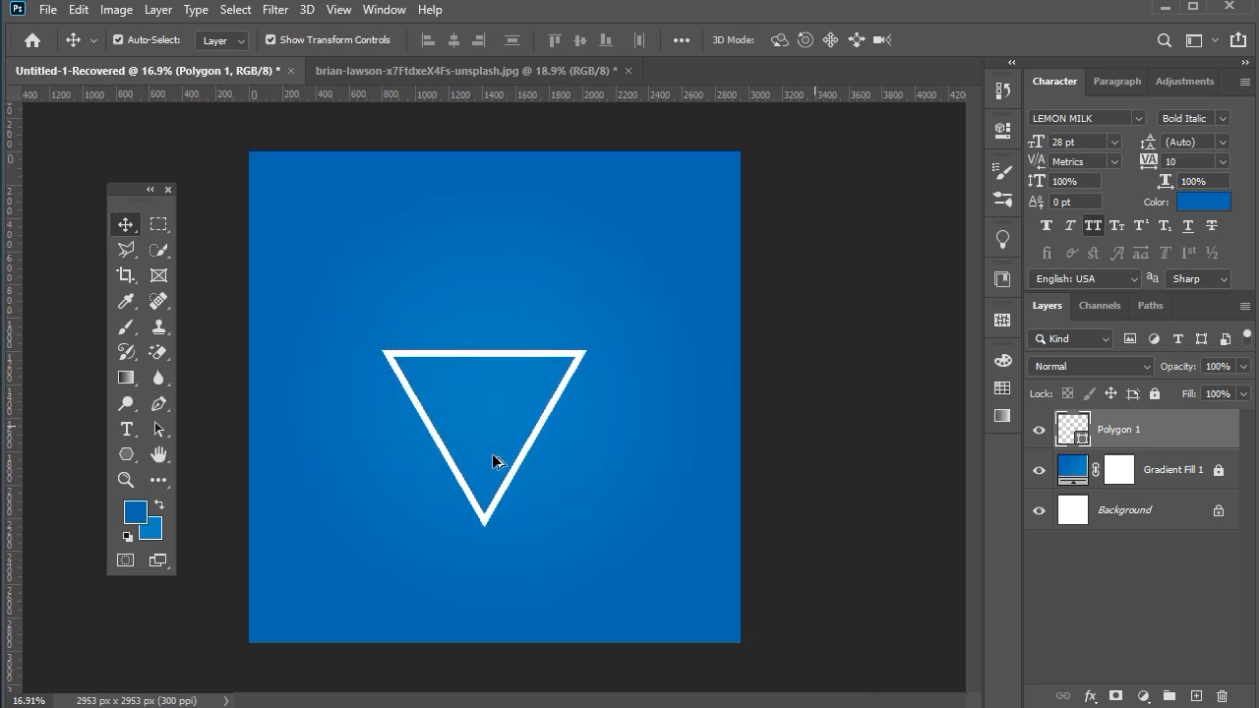
Step: Scale the triangle proportionally to about 93% and move it straight down toward the lower half of the canvas
scroll(492, 448, up, 2)
scroll(481, 580, down, 1)
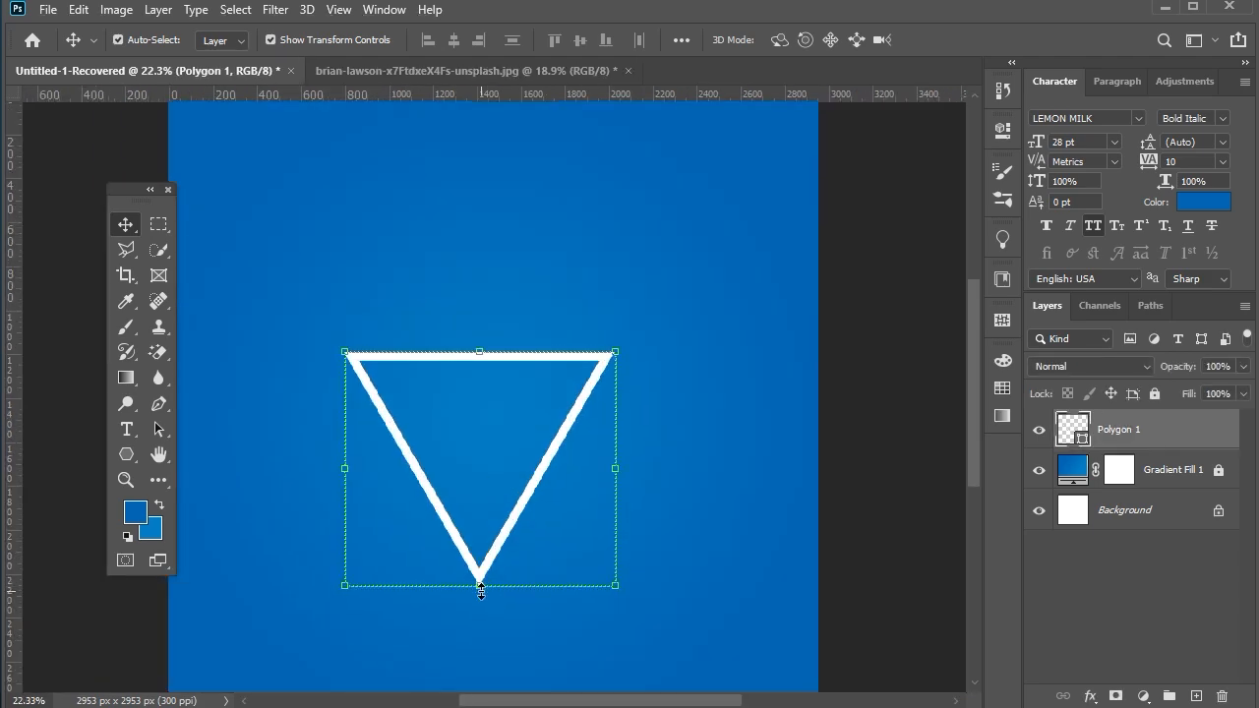
mouse_move(481, 588)
mouse_down()
mouse_move(483, 554)
mouse_move(492, 576)
mouse_up()
scroll(492, 581, down, 2)
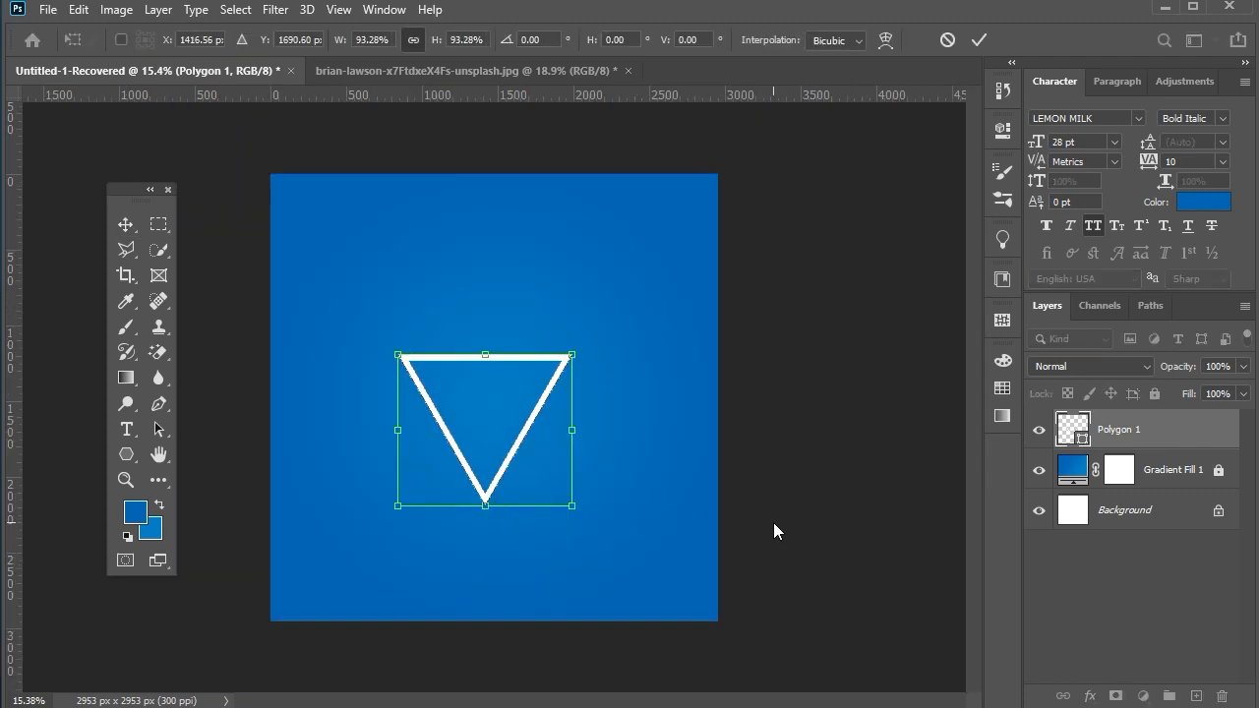
key(Return)
drag(485, 497, 485, 541)
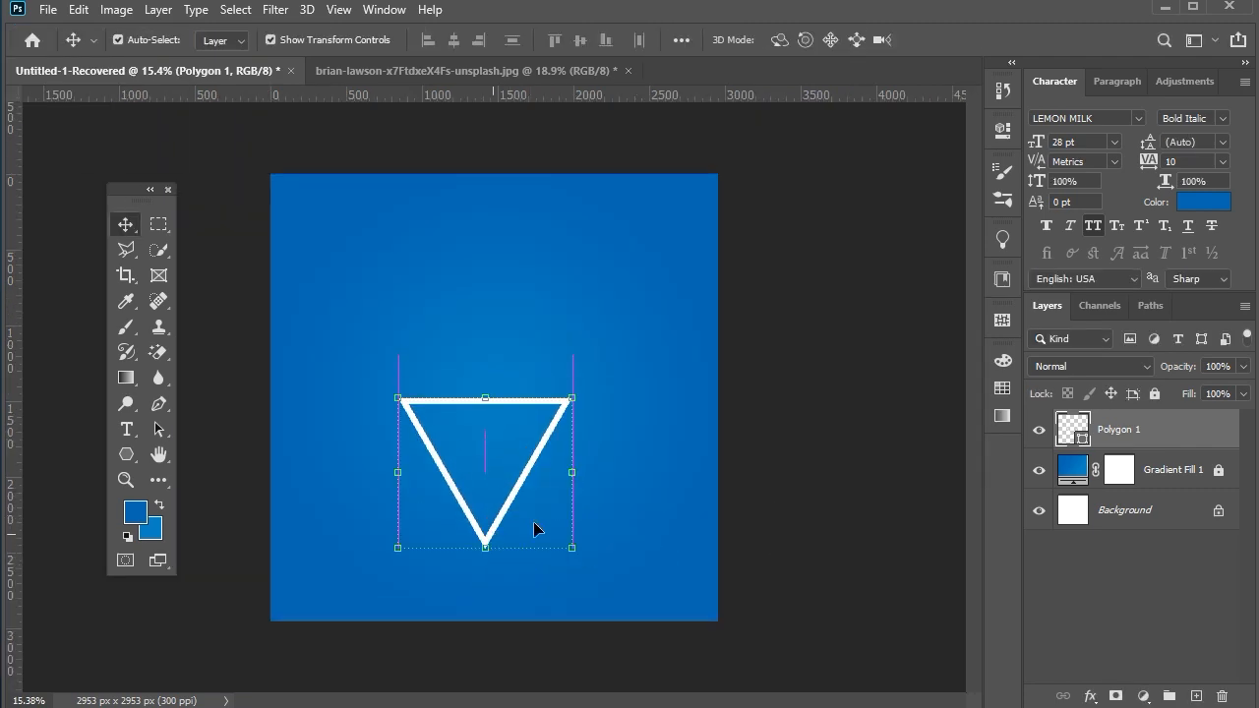
click(790, 504)
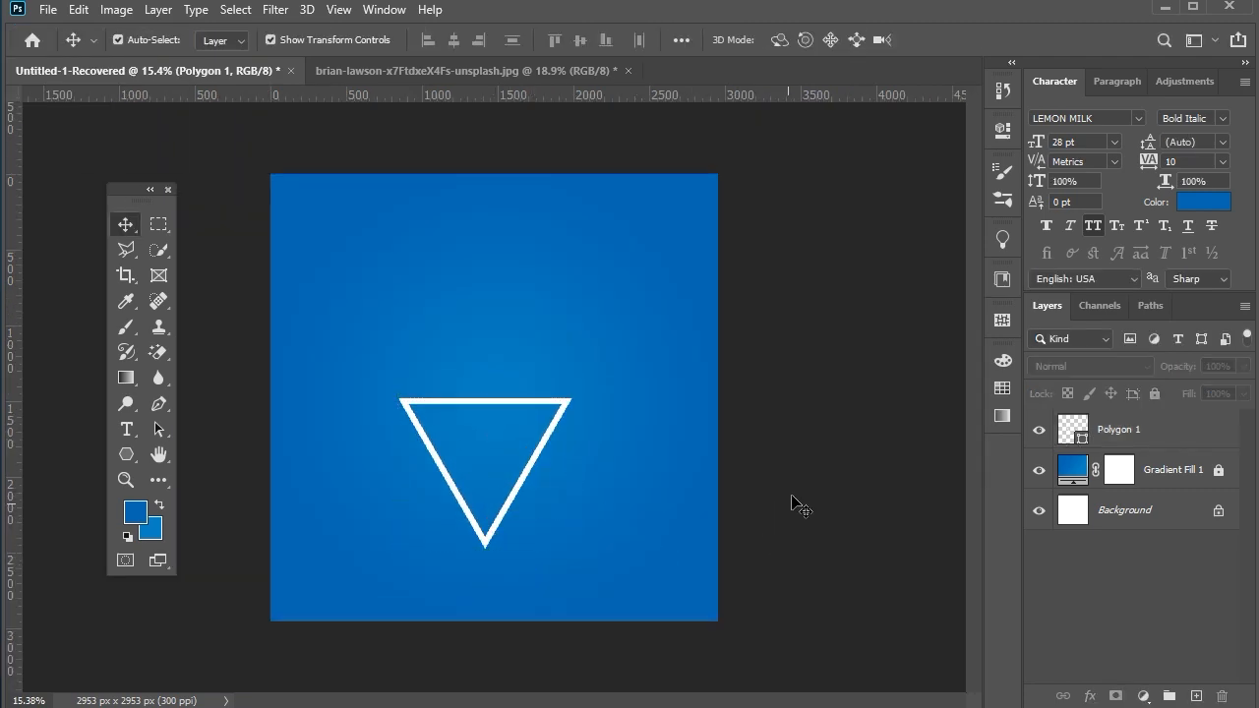
Step: In the open photo document, select the woman on Layer 0 with the Object Selection tool
click(414, 76)
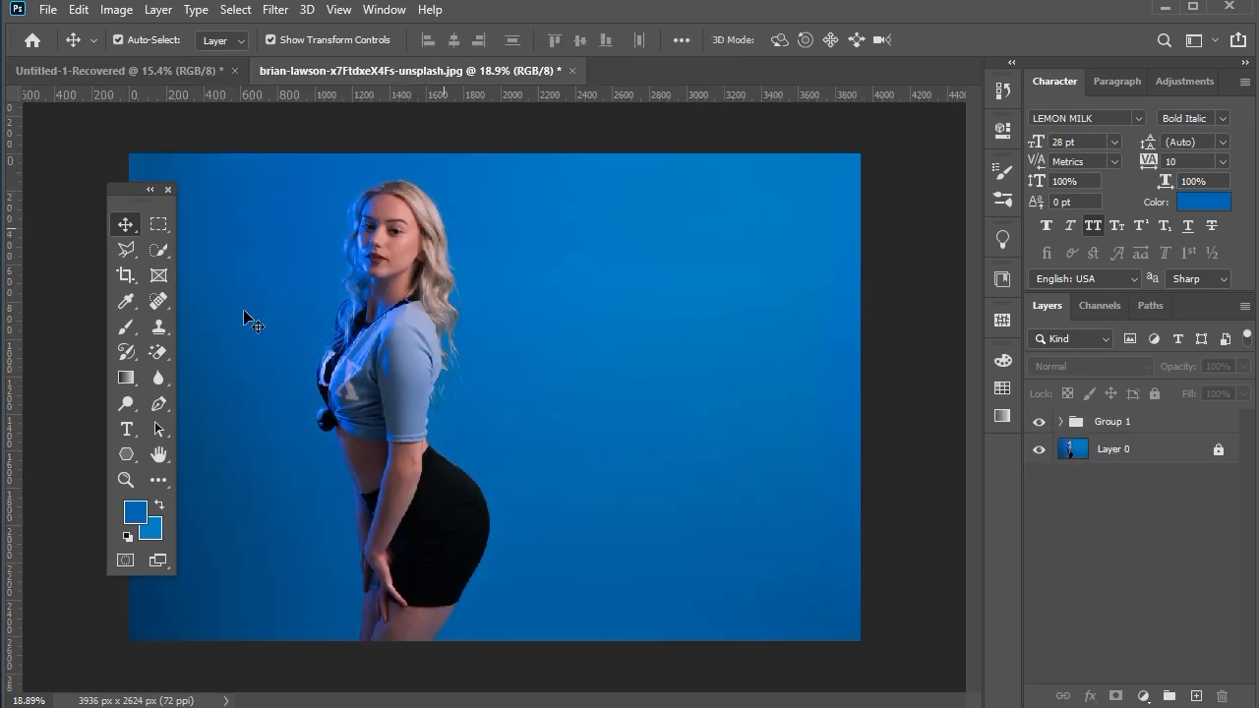
drag(109, 191, 63, 189)
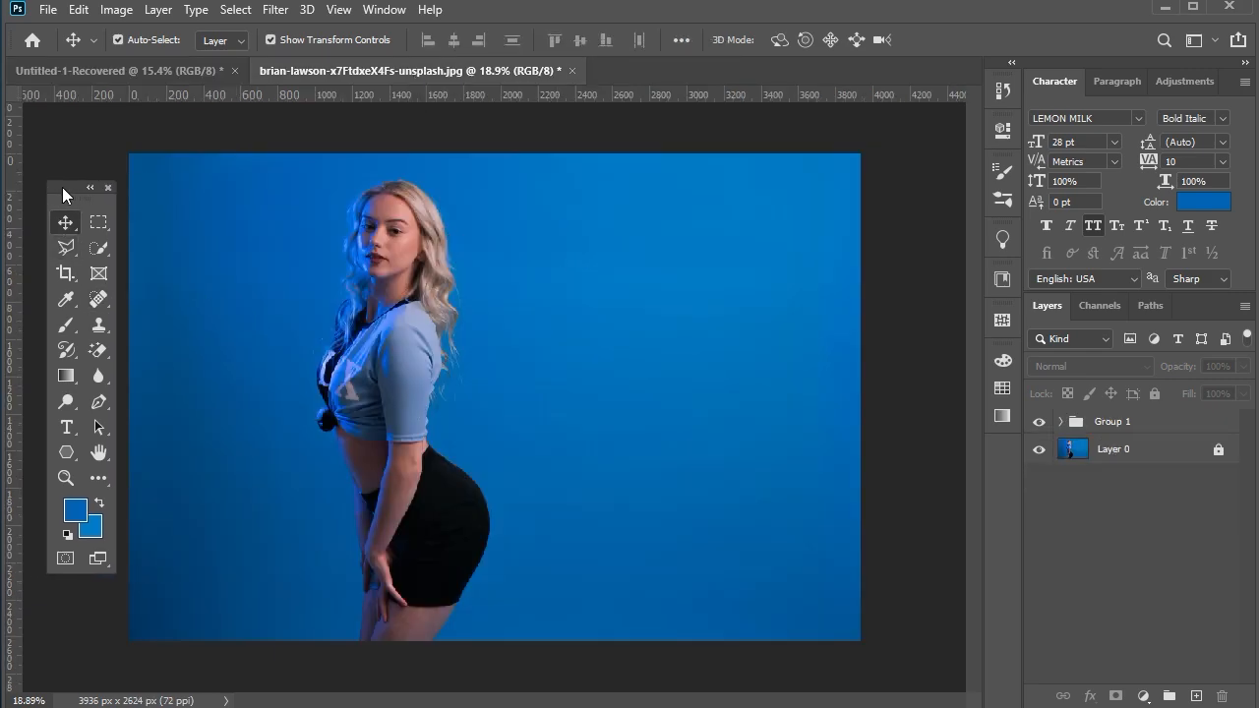
click(101, 254)
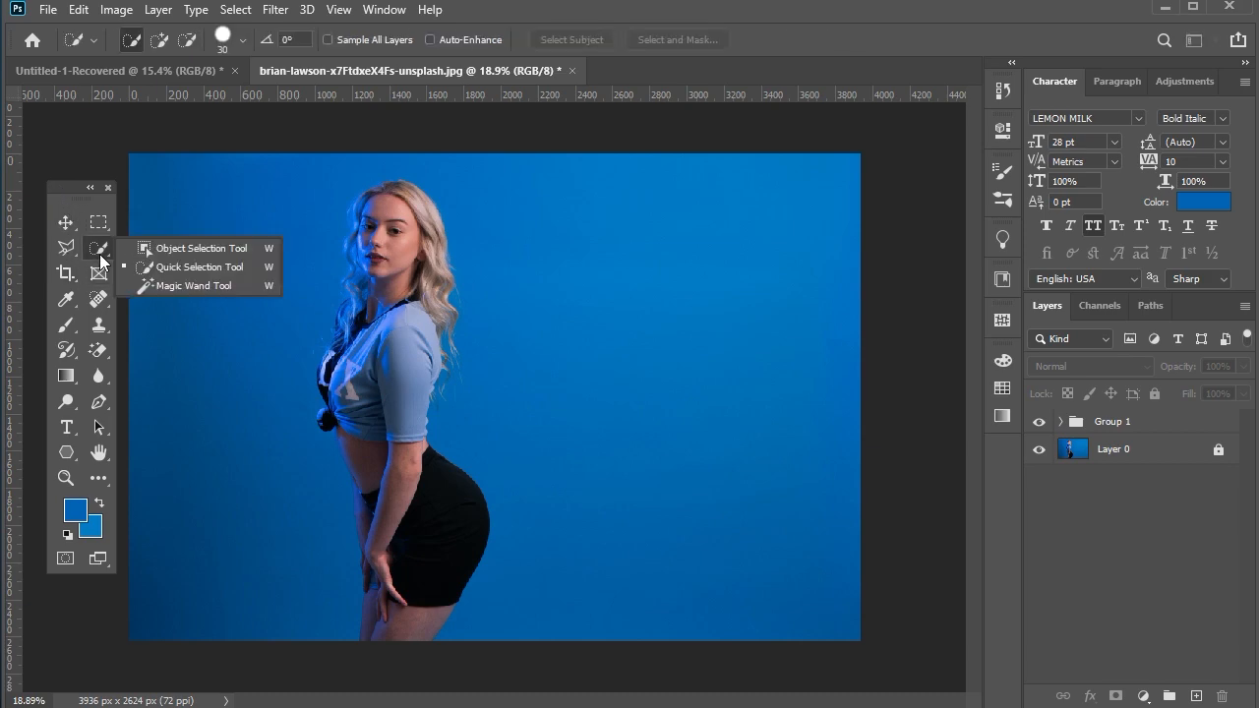
click(160, 251)
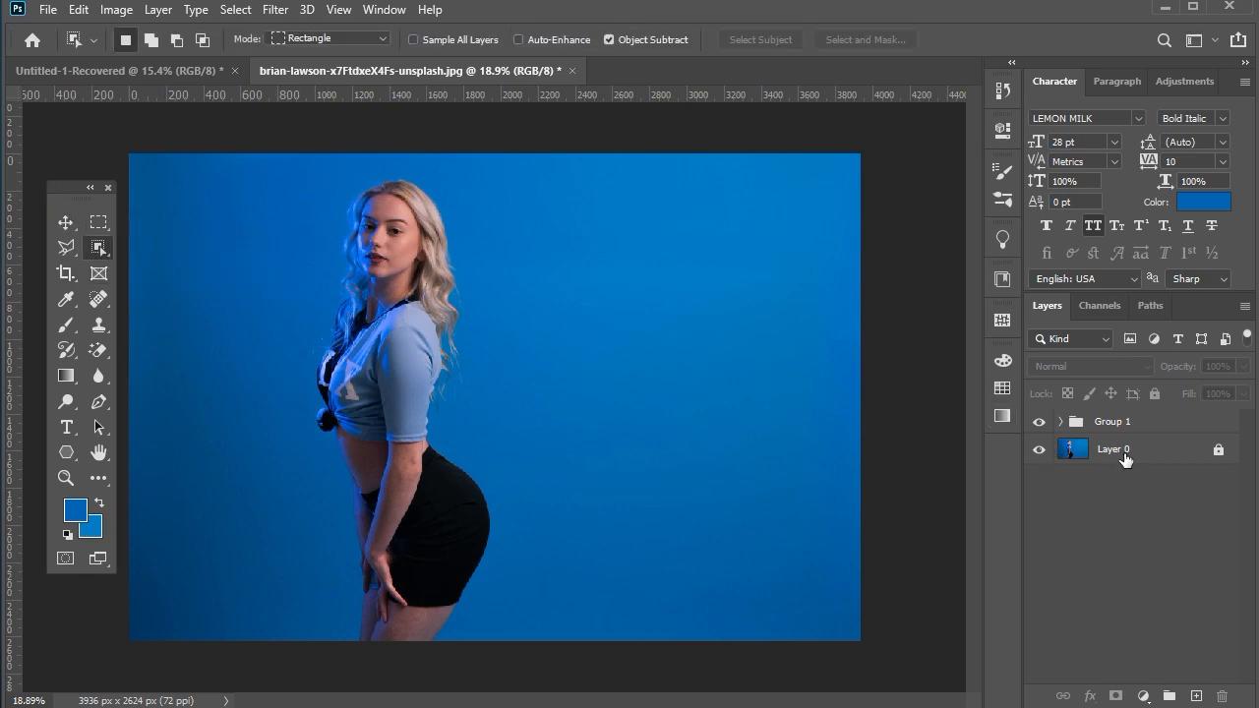
click(1124, 449)
mouse_move(314, 206)
mouse_down()
mouse_move(517, 497)
mouse_move(526, 630)
mouse_up()
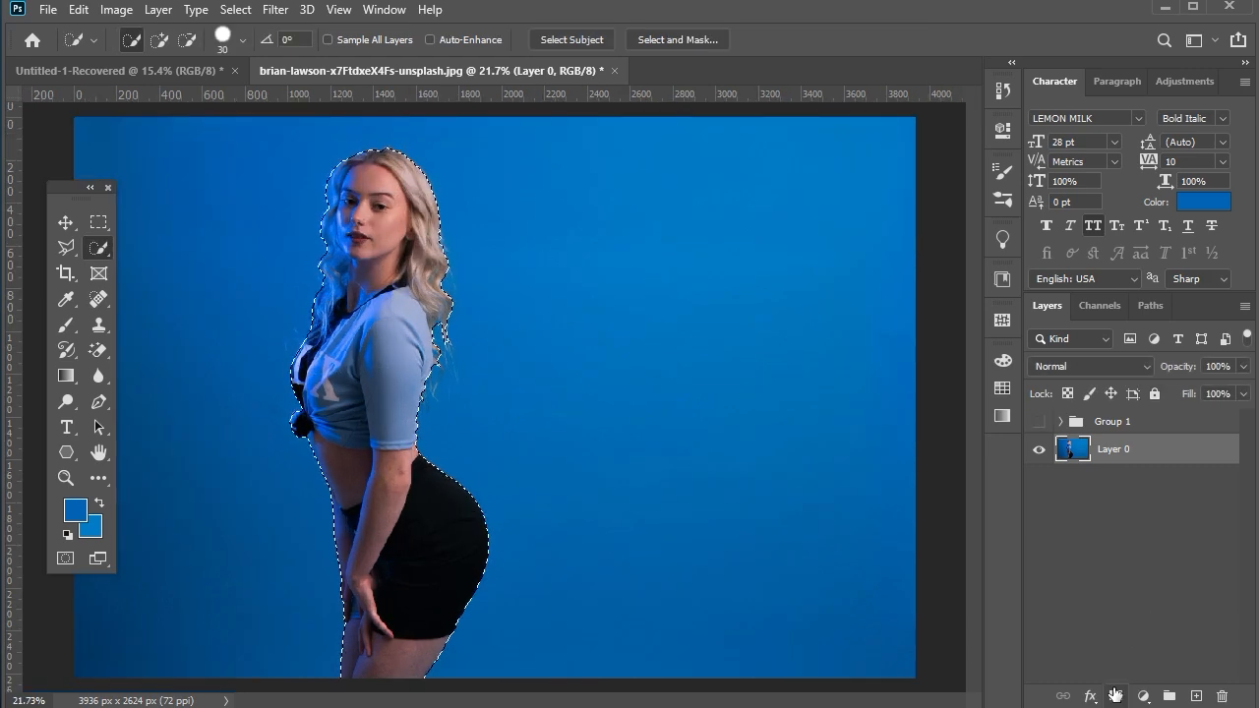
Step: Add a layer mask to Layer 0 from the selection to cut the woman out of the blue background
click(1114, 694)
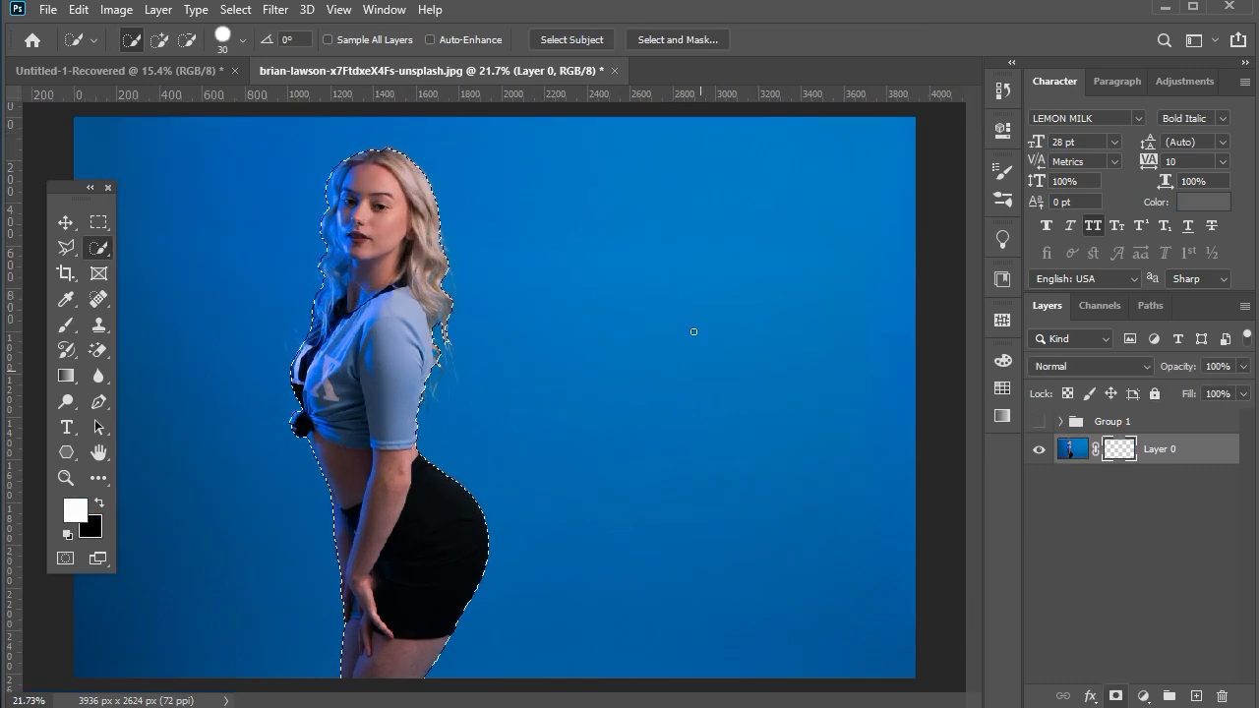
scroll(46, 141, down, 3)
click(65, 223)
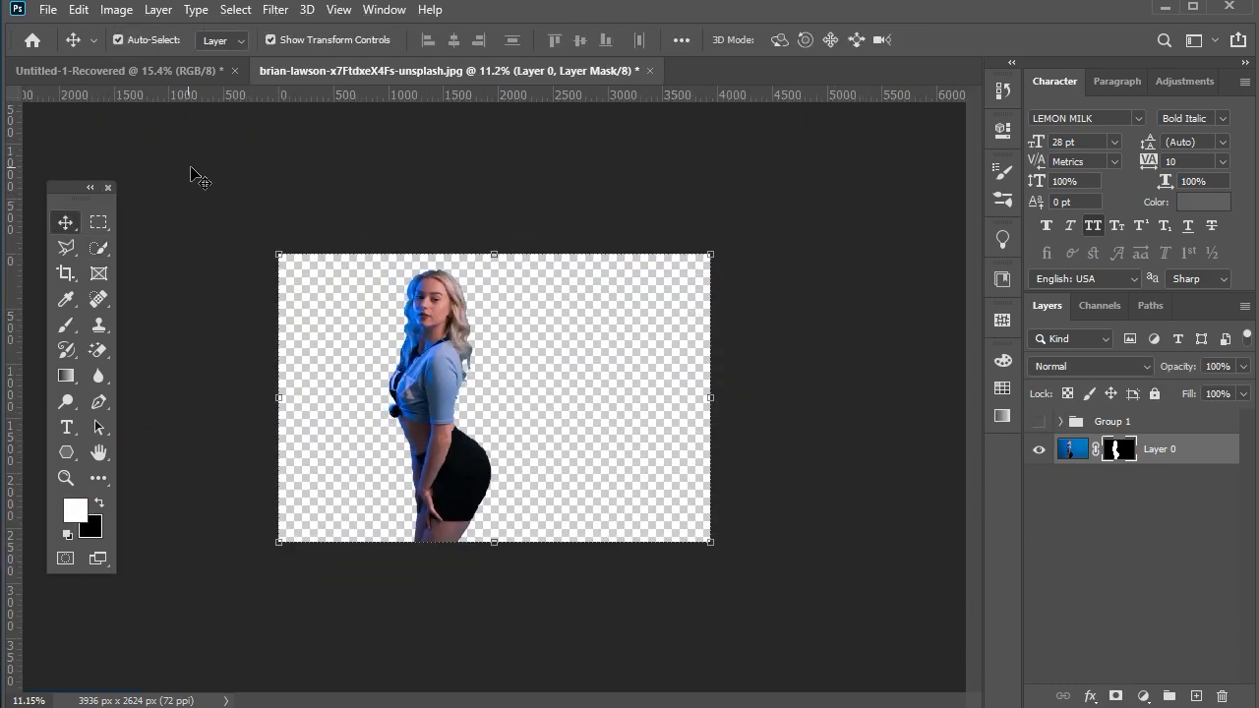
click(195, 173)
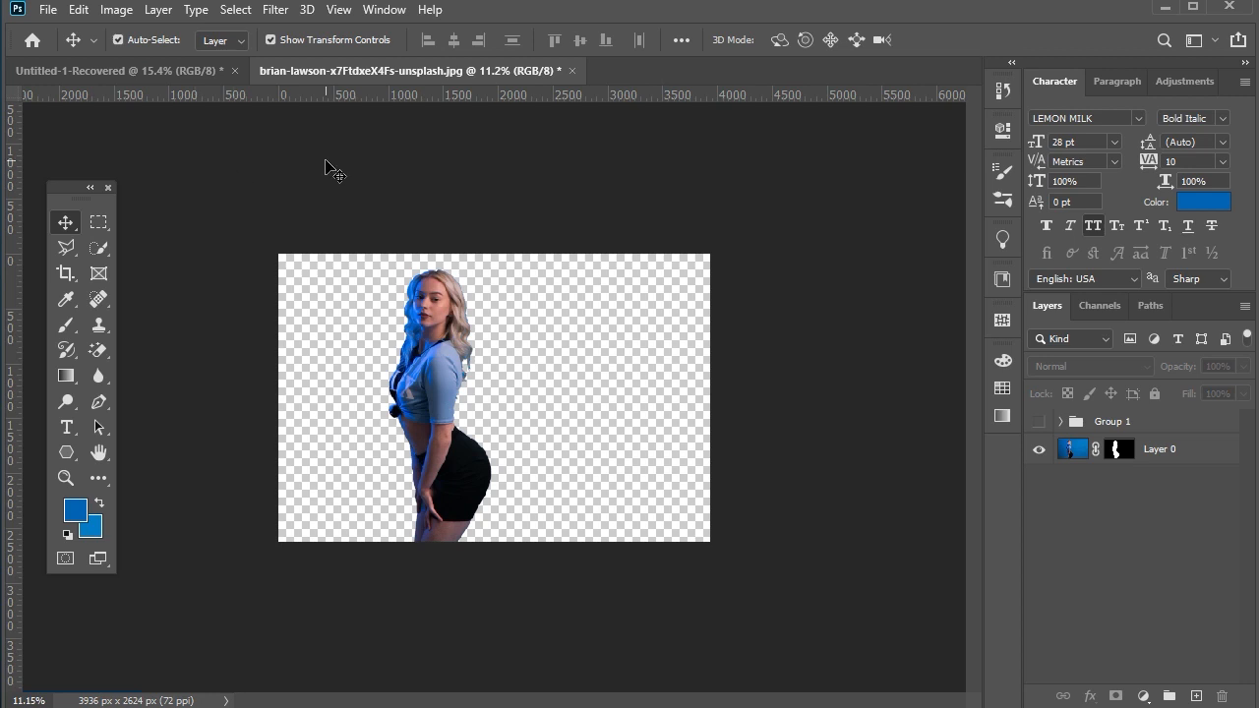
Step: Convert the masked Layer 0 with the woman to a smart object
click(439, 368)
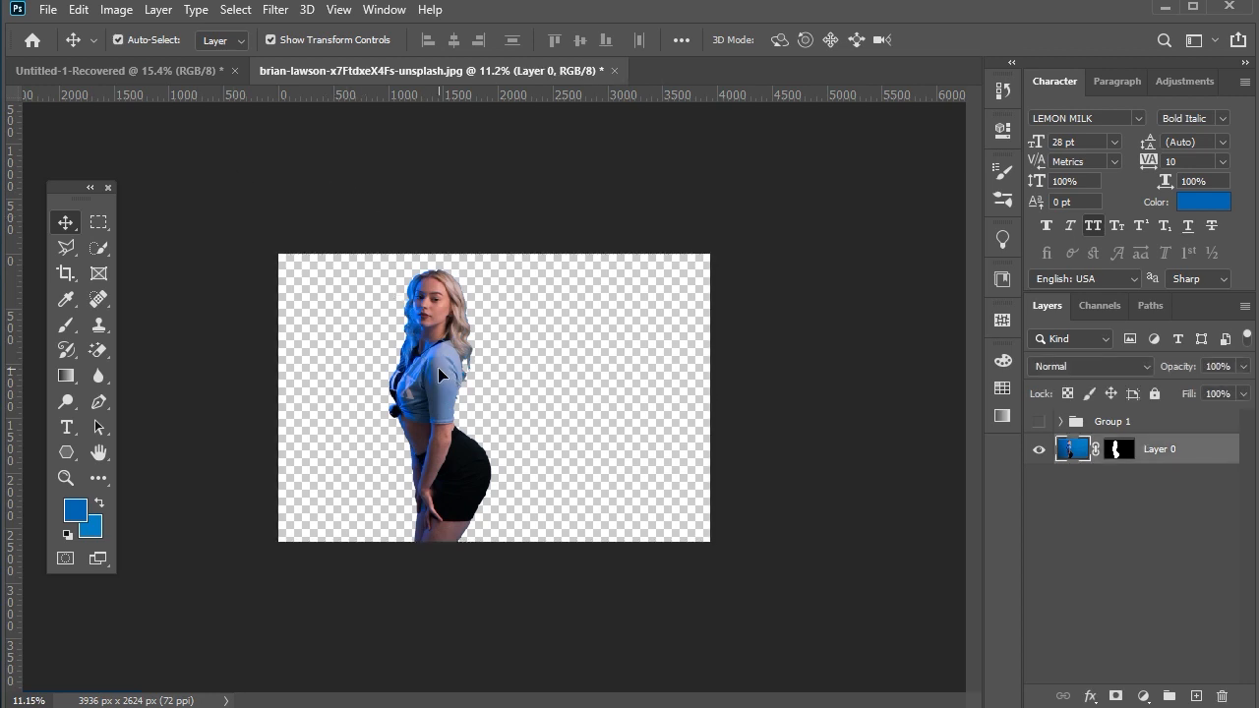
right_click(1165, 454)
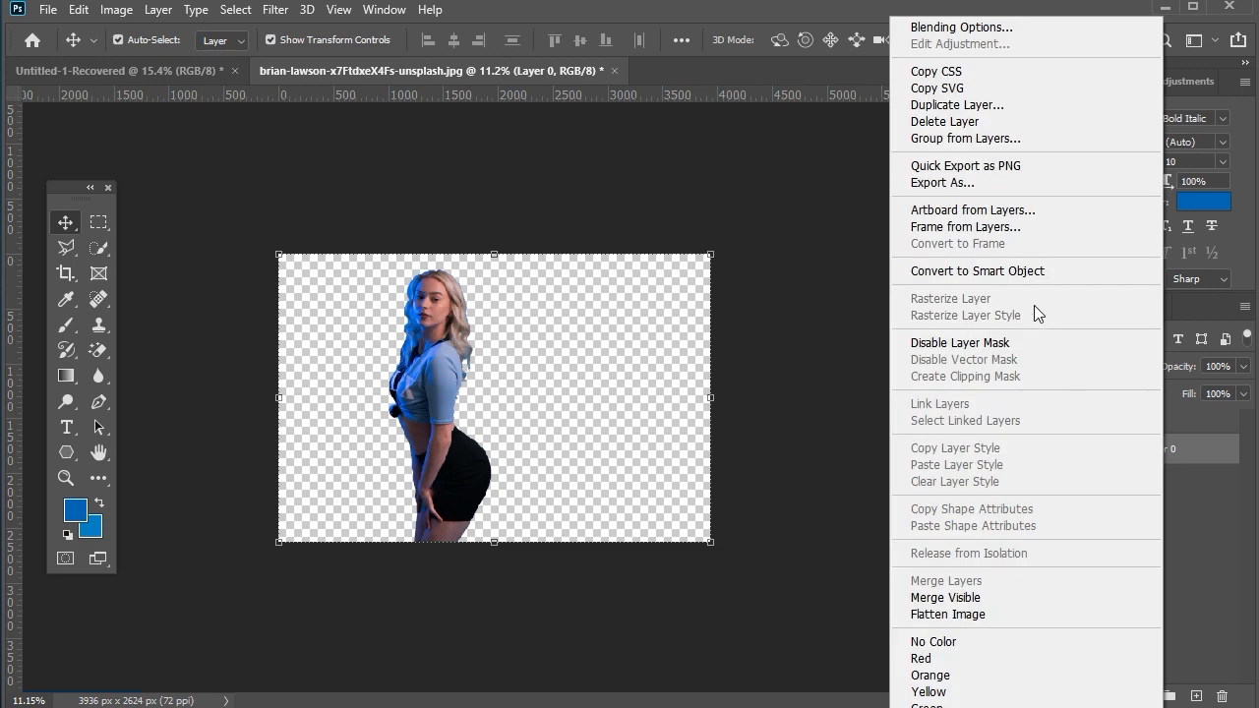
click(973, 269)
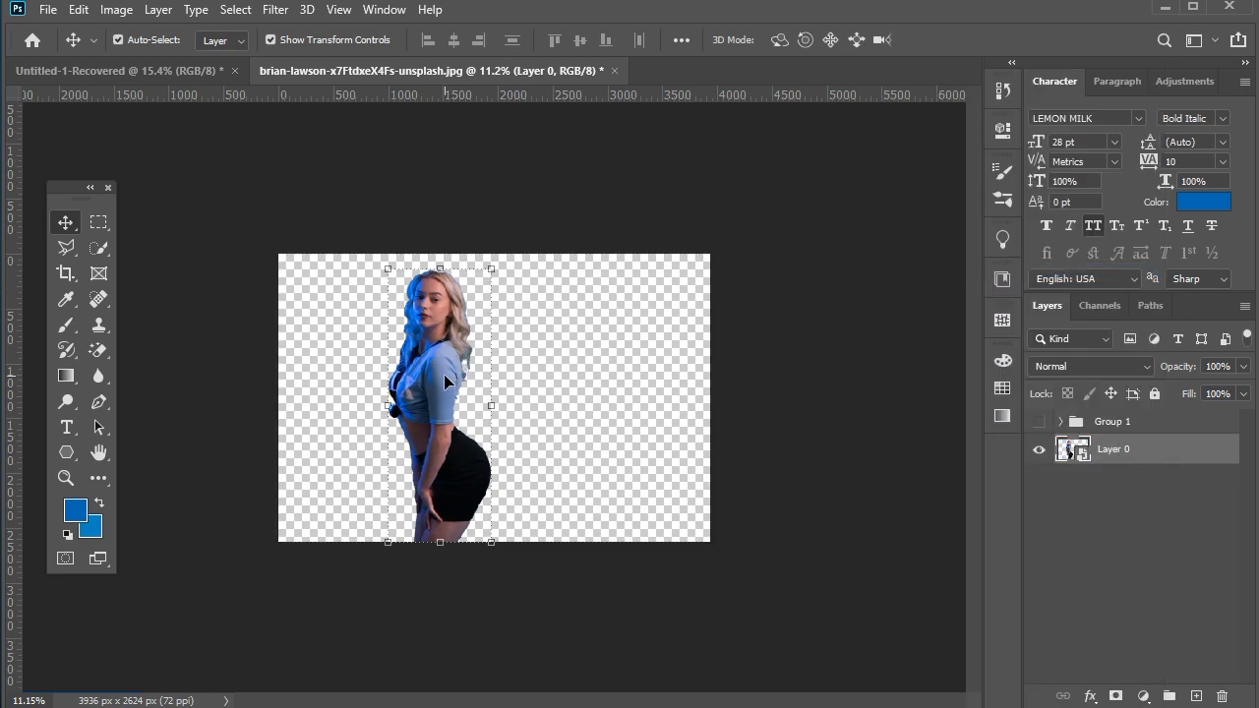
click(662, 336)
scroll(897, 183, up, 1)
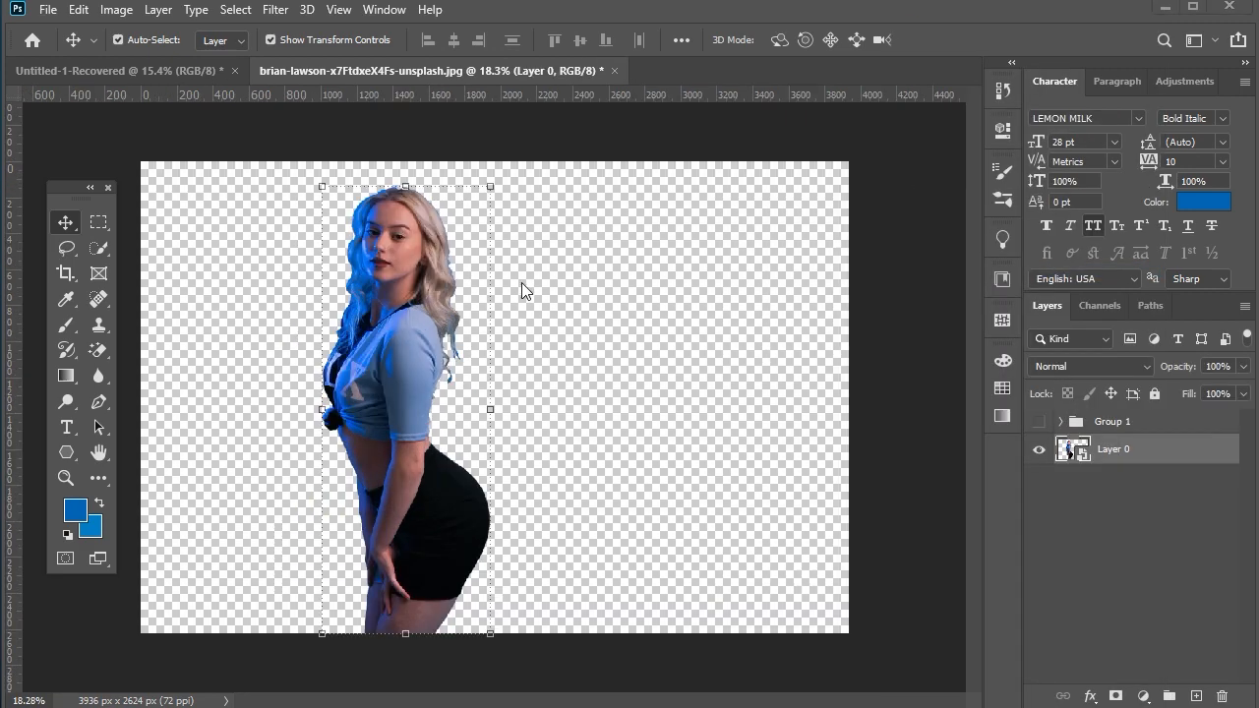
Step: Bring the cut-out woman into the Untitled-1 document, scale her proportionally to about 90% and position her over the triangle
drag(410, 359, 498, 347)
scroll(493, 364, up, 2)
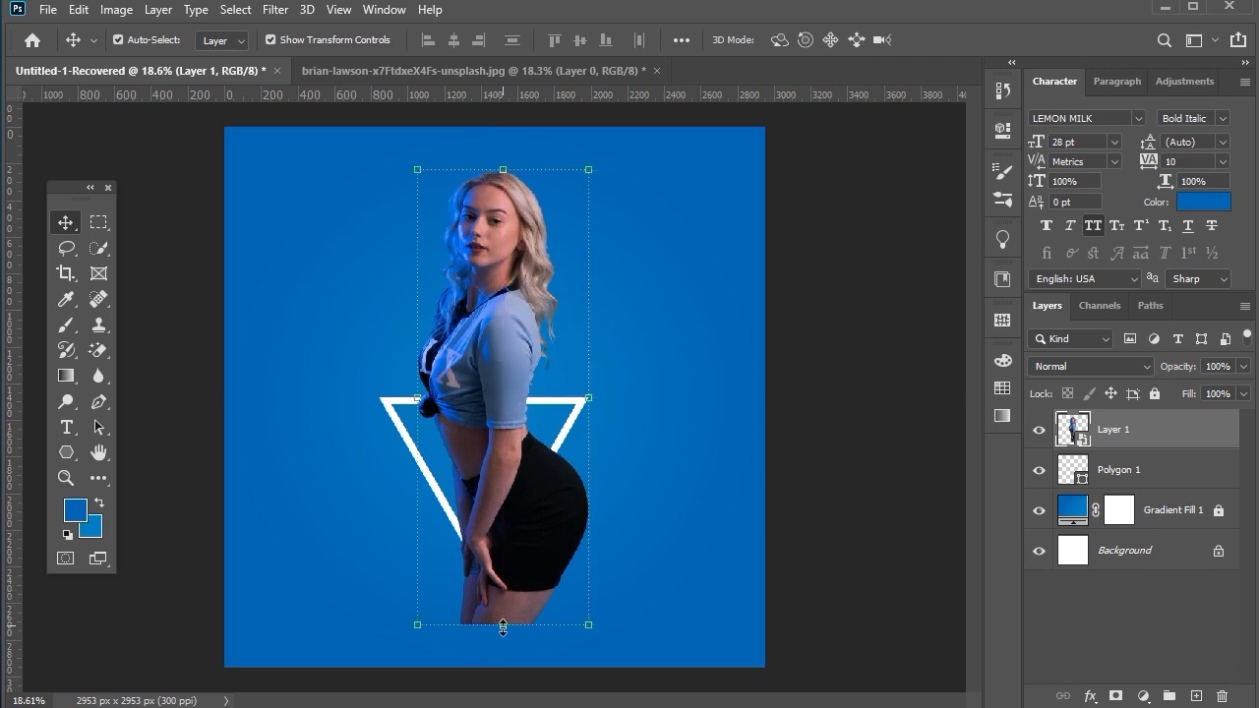
drag(501, 619, 505, 580)
drag(519, 427, 500, 450)
key(Return)
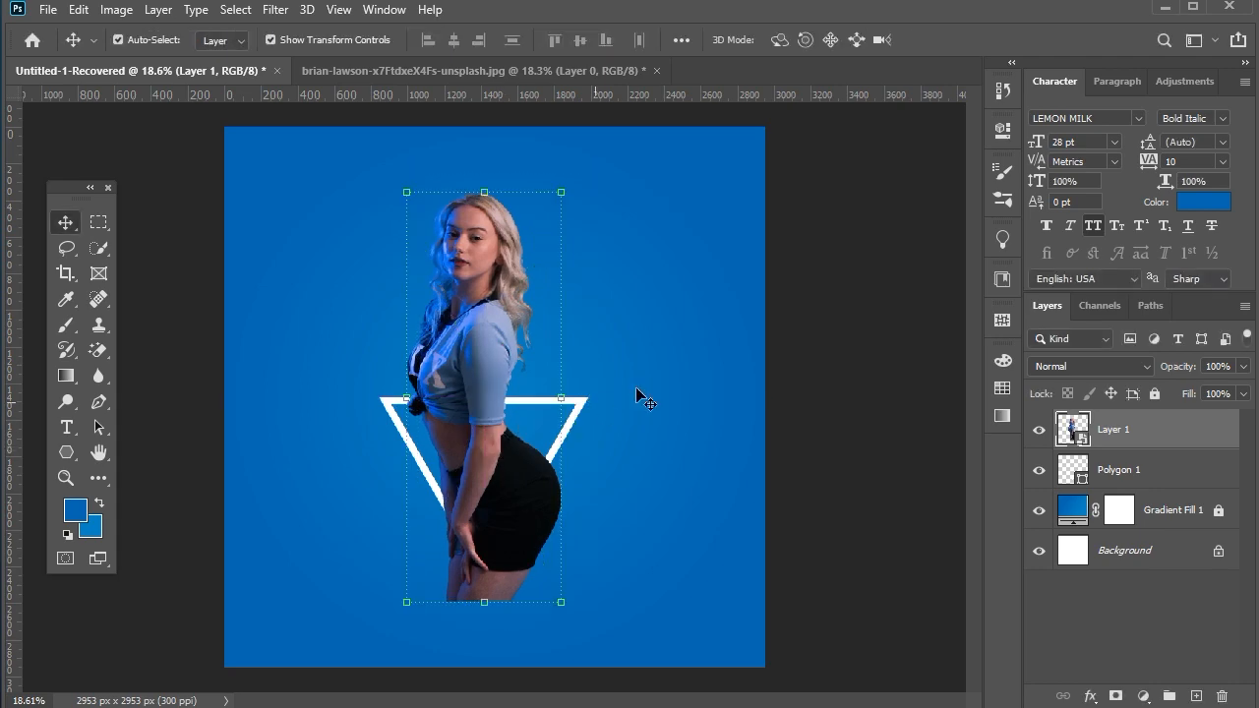
Step: Nudge the woman slightly right over the triangle and place her layer below Polygon 1
key(shift+Right)
key(shift+Right)
key(shift+Right)
key(shift+Right)
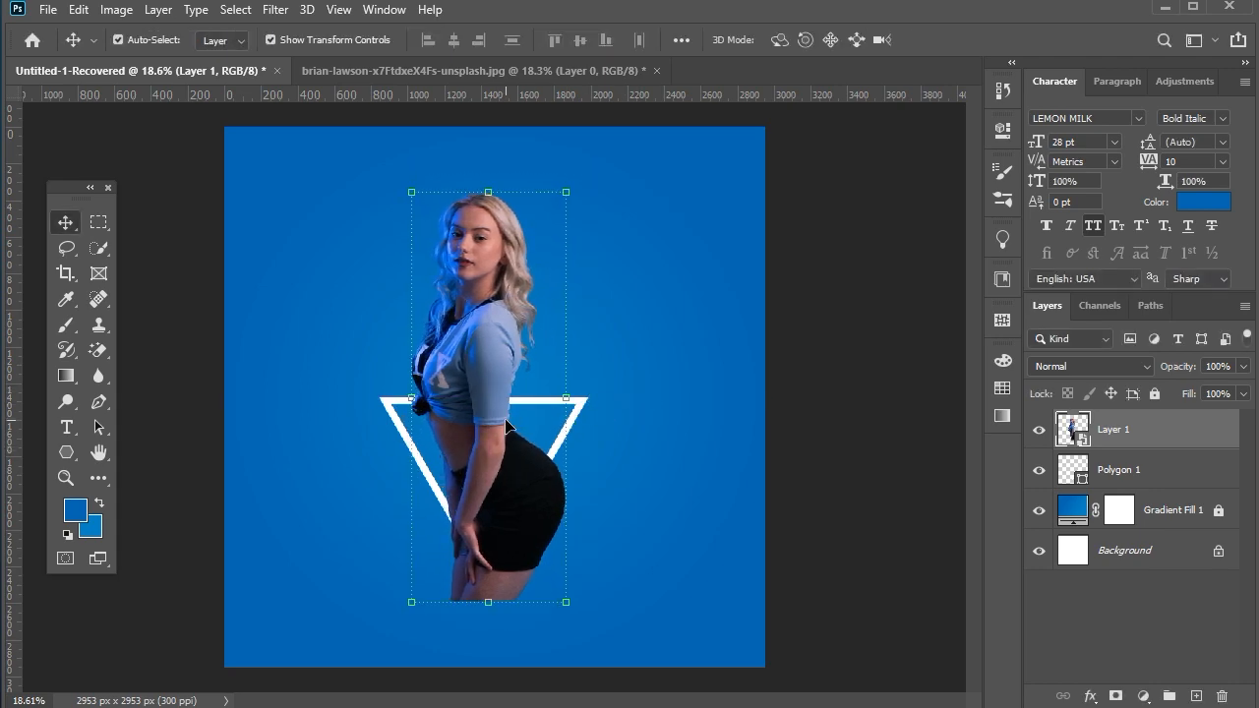
key(shift+Right)
key(shift+Right)
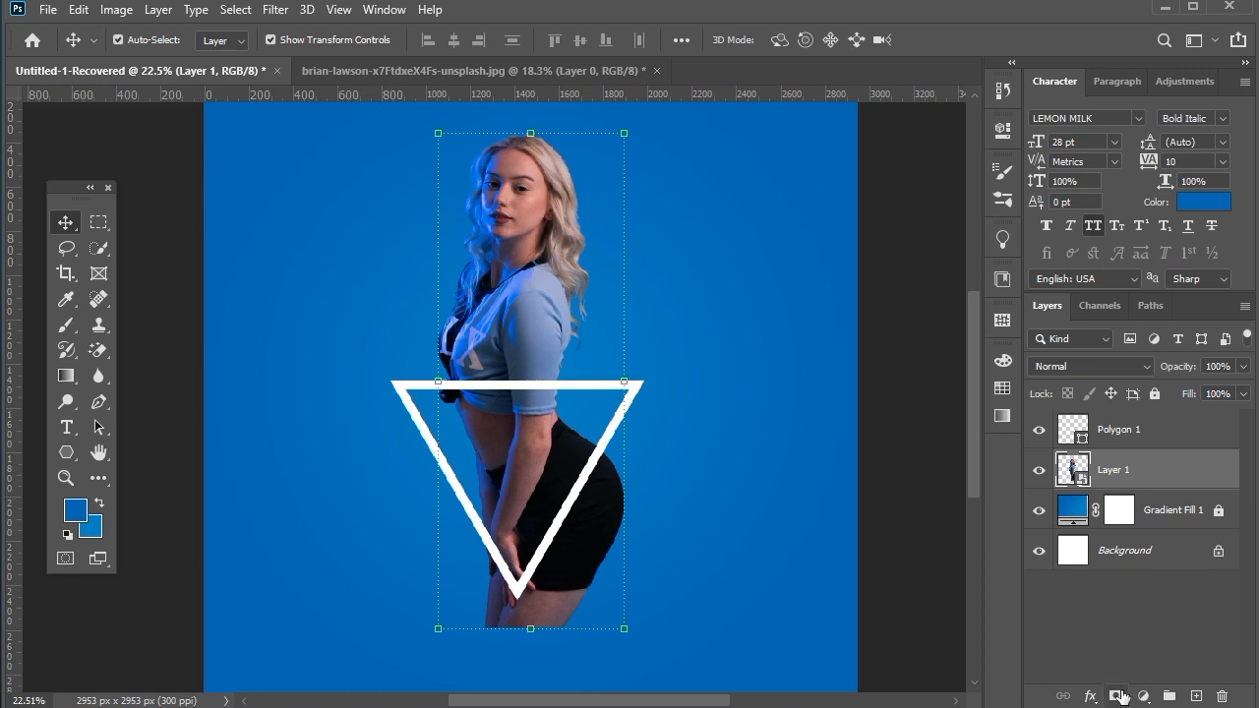
Step: Add an empty white layer mask to both Layer 1 and Polygon 1
click(1116, 695)
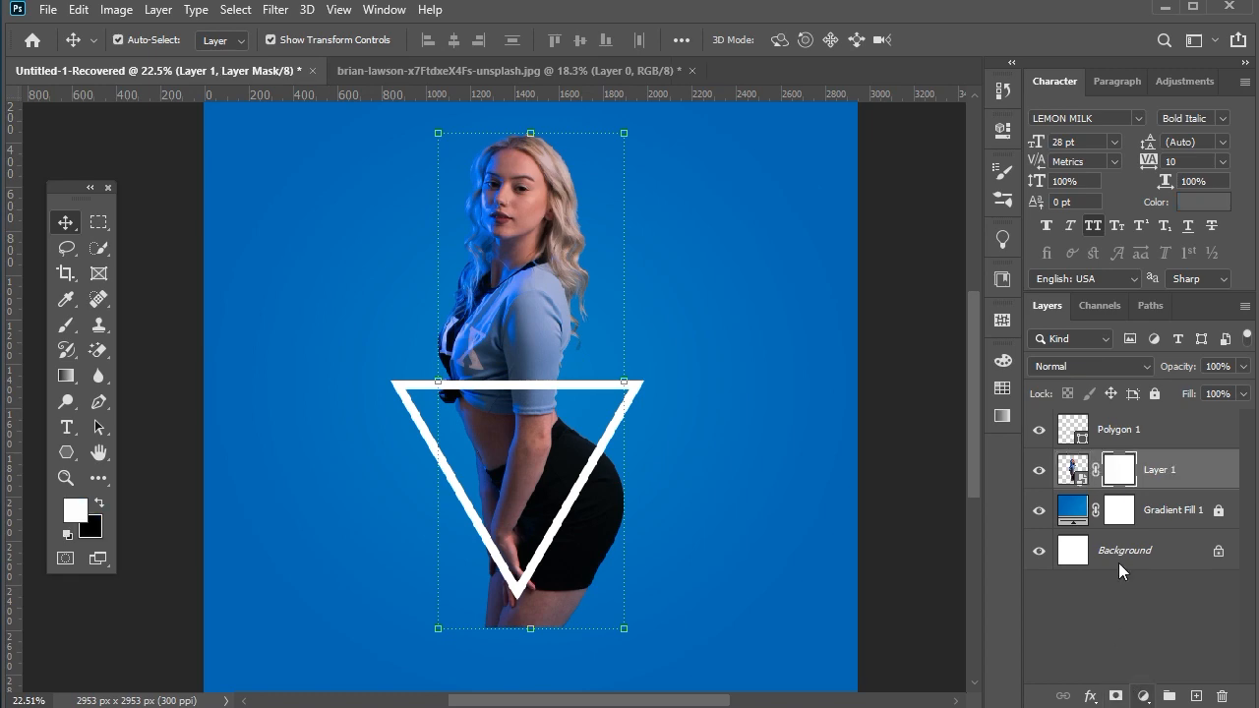
click(1132, 443)
click(1116, 695)
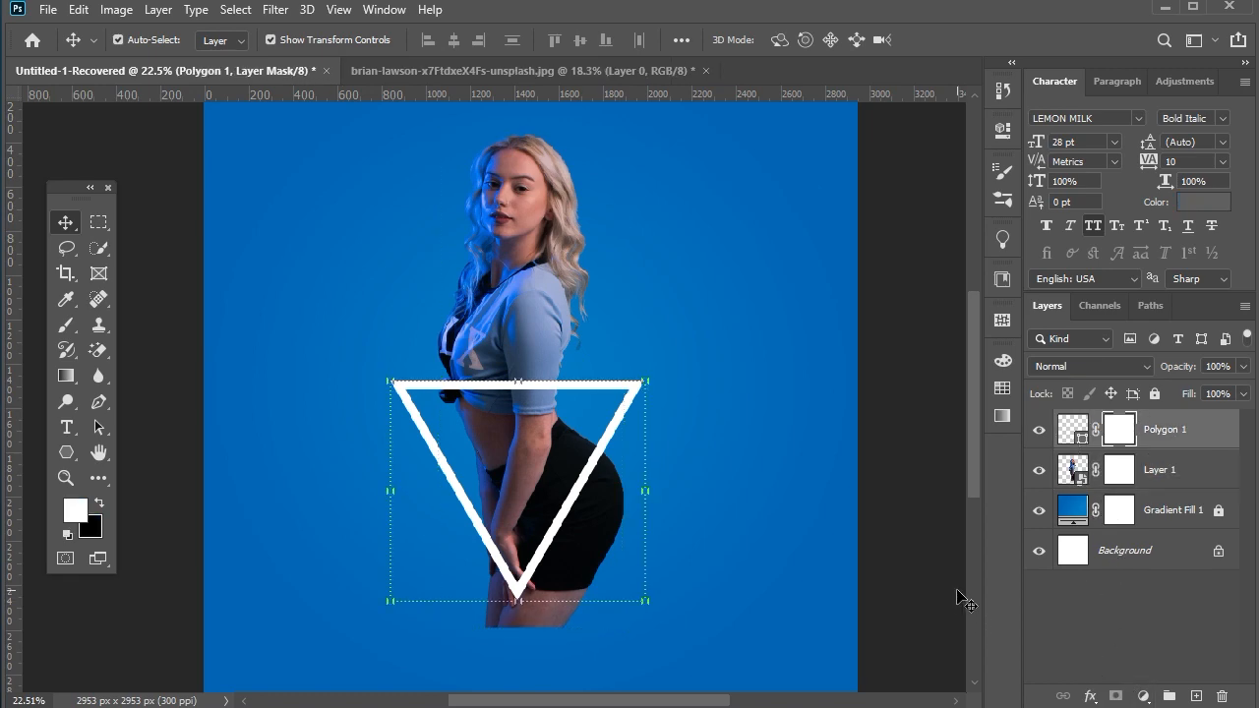
Step: Load the triangle's outline as a selection, make Layer 1's mask active and invert the selection
click(958, 596)
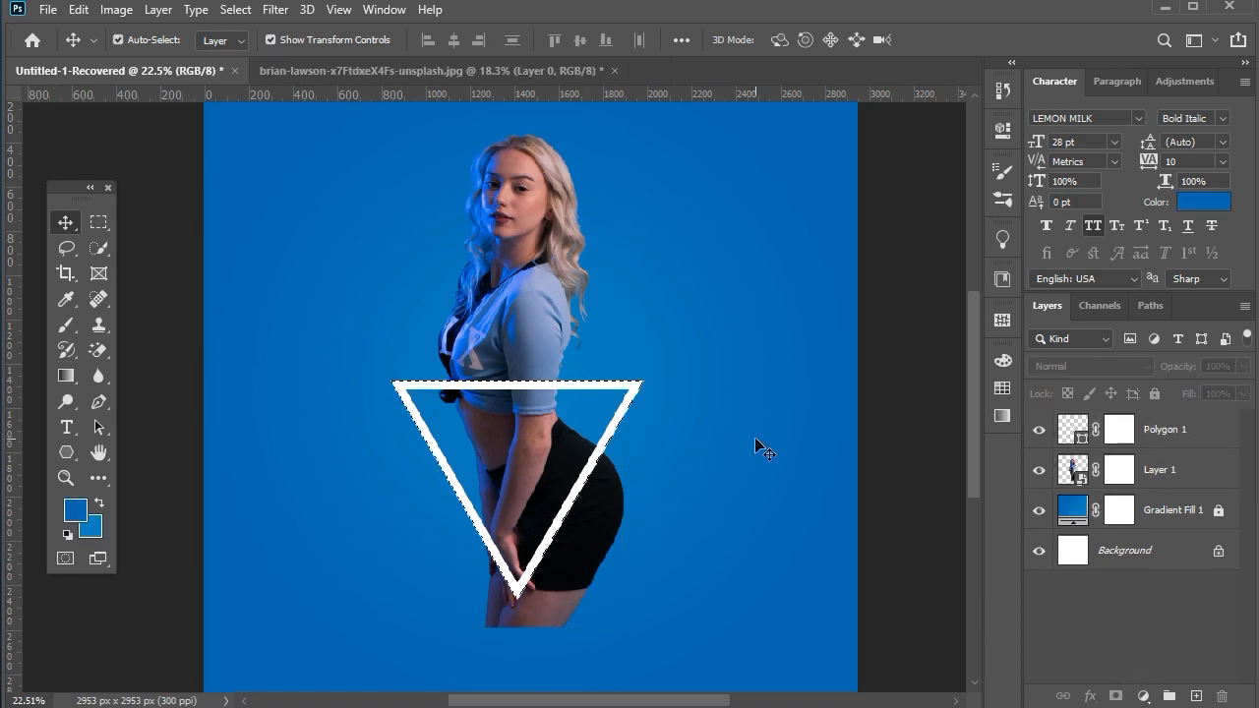
click(1120, 471)
click(236, 10)
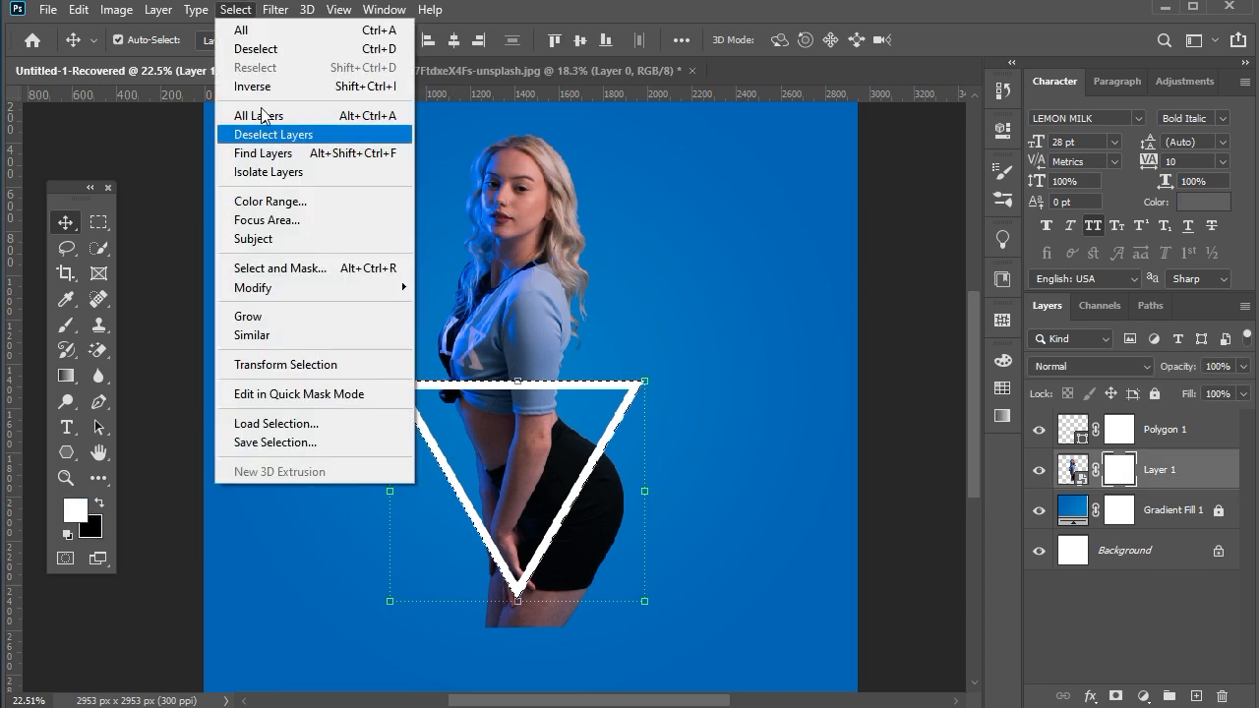
click(246, 31)
Step: Paint black on Layer 1's mask with a hard brush enlarged to 150 px to hide the woman's hip and legs outside the triangle
click(65, 329)
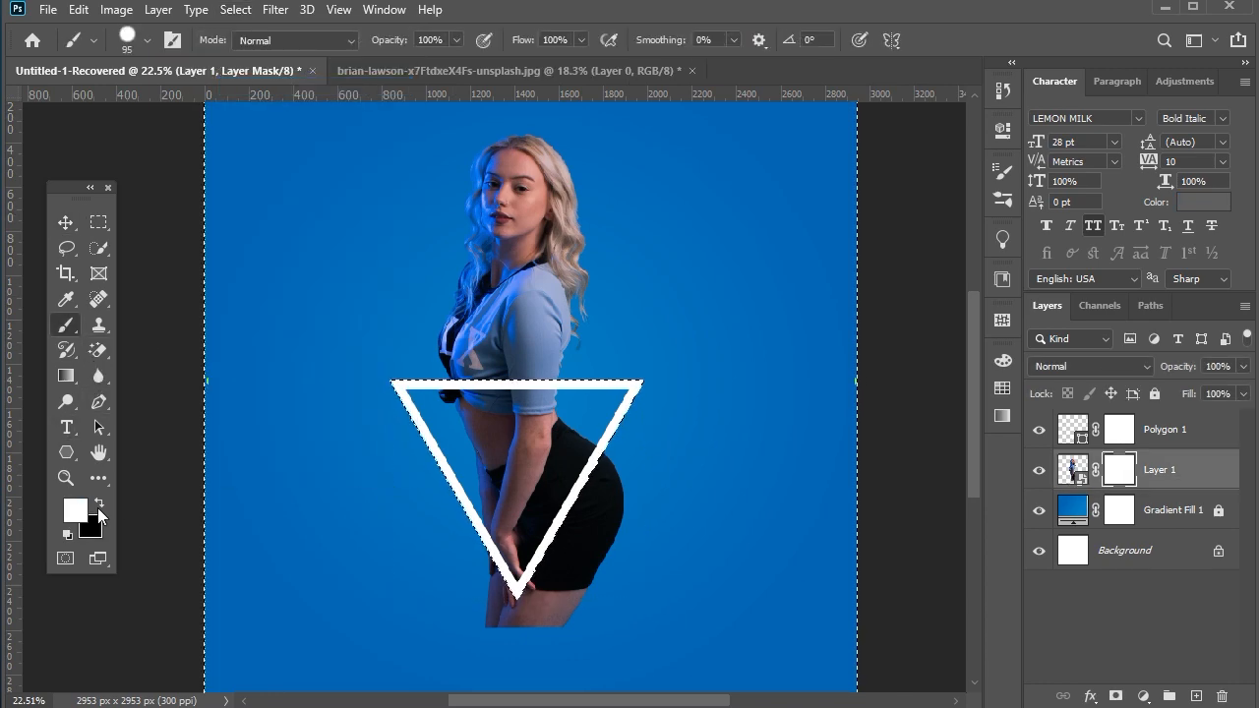
key(x)
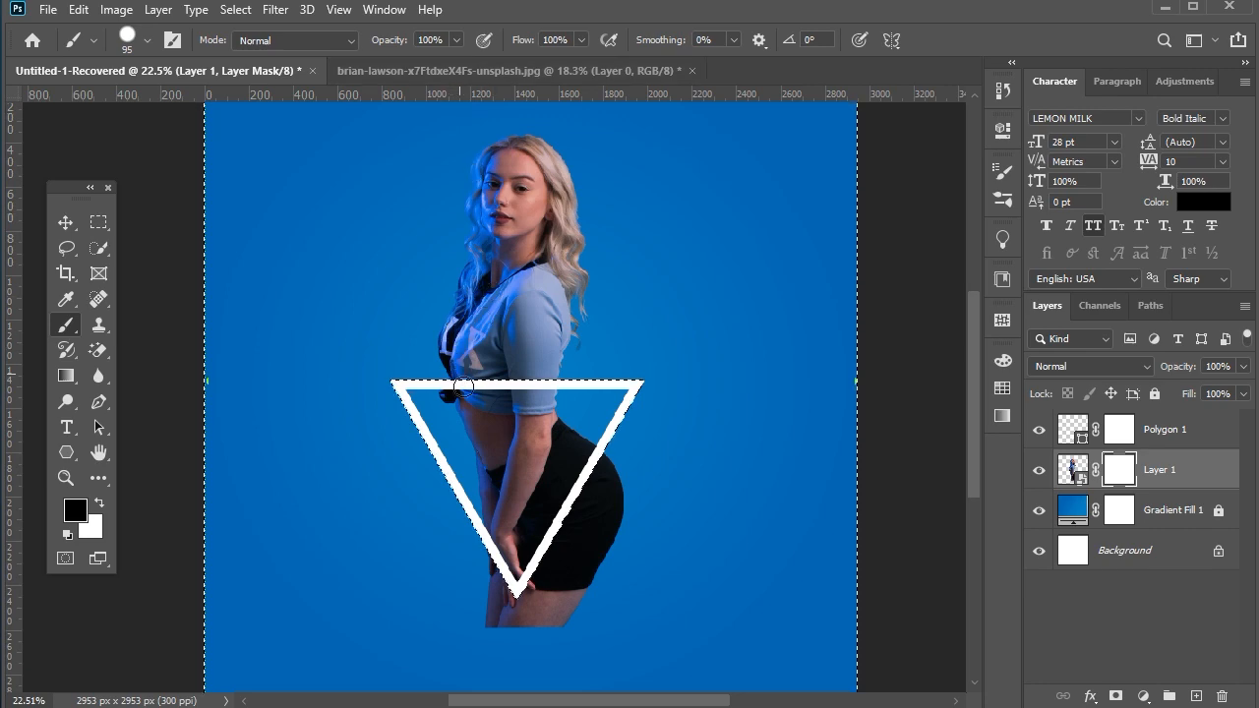
key(bracketright)
drag(610, 483, 619, 542)
key(bracketright)
key(bracketright)
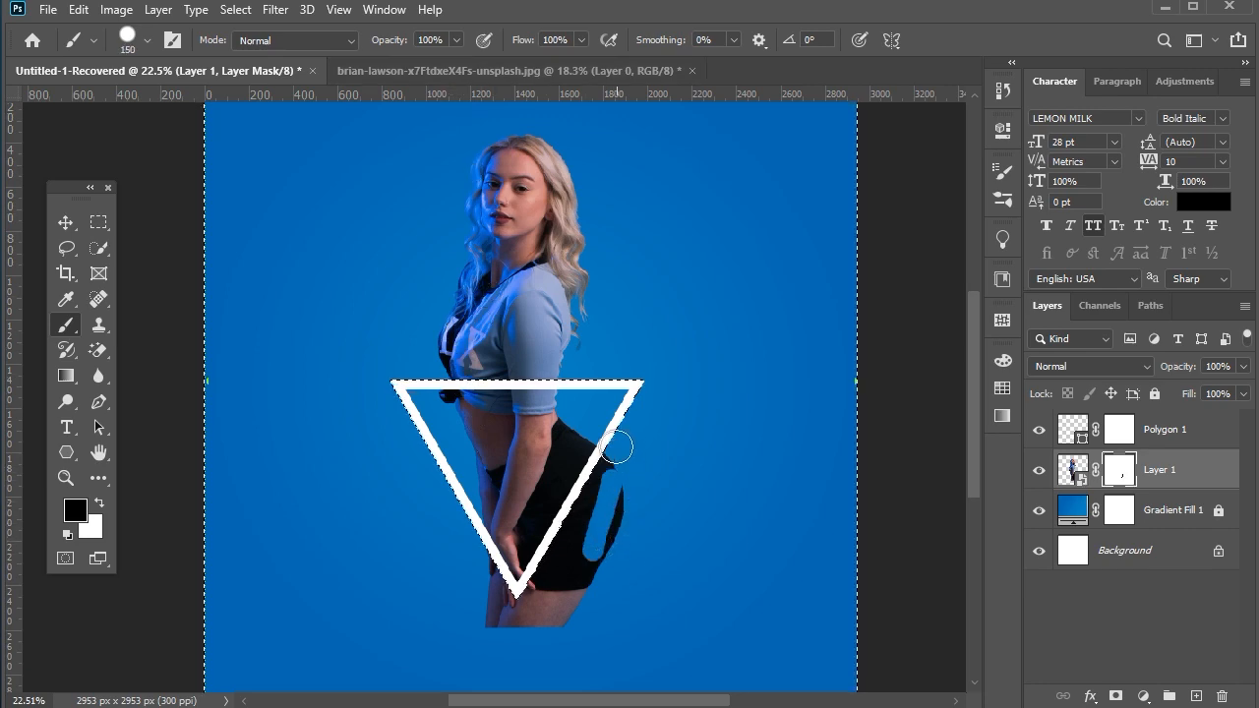
mouse_move(618, 450)
mouse_down()
mouse_move(557, 557)
mouse_move(587, 506)
mouse_move(503, 619)
mouse_move(483, 558)
mouse_move(531, 617)
mouse_move(460, 646)
mouse_move(566, 569)
mouse_move(628, 472)
mouse_move(551, 636)
mouse_up()
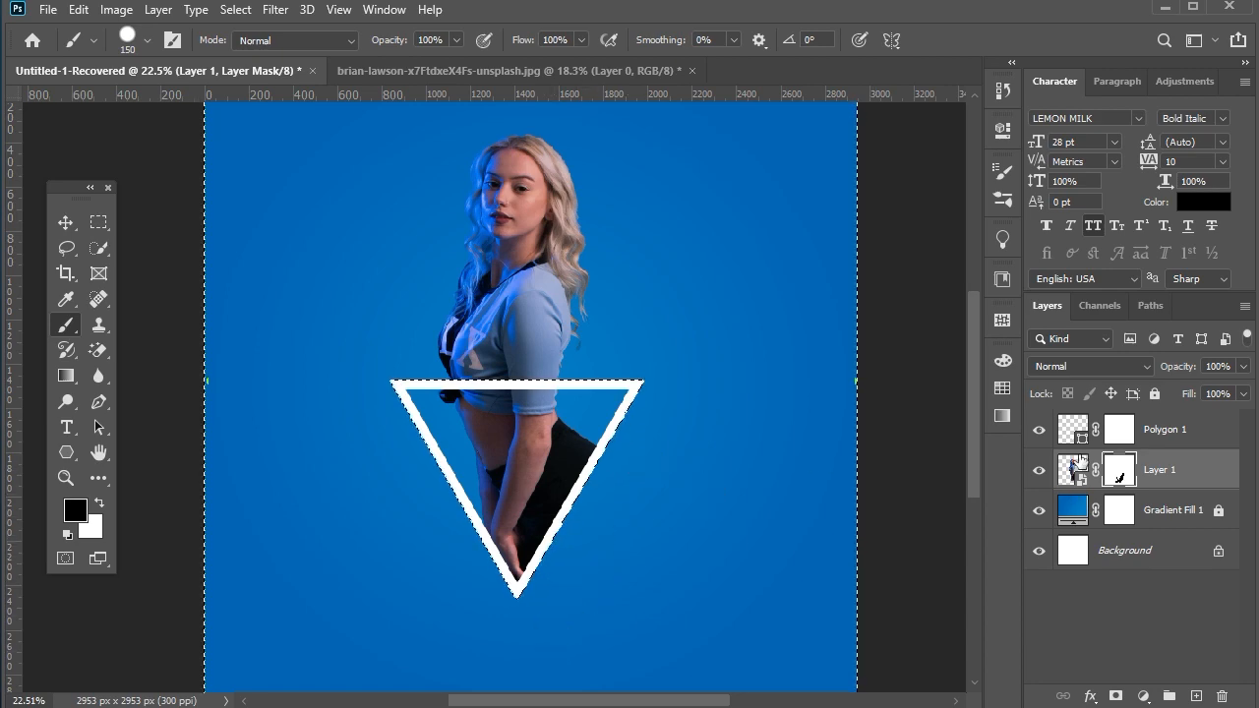
Step: Load the woman's silhouette as a selection, paint black on Polygon 1's mask to hide the triangle's upper bar across her body, and deselect
ctrl+click(1074, 468)
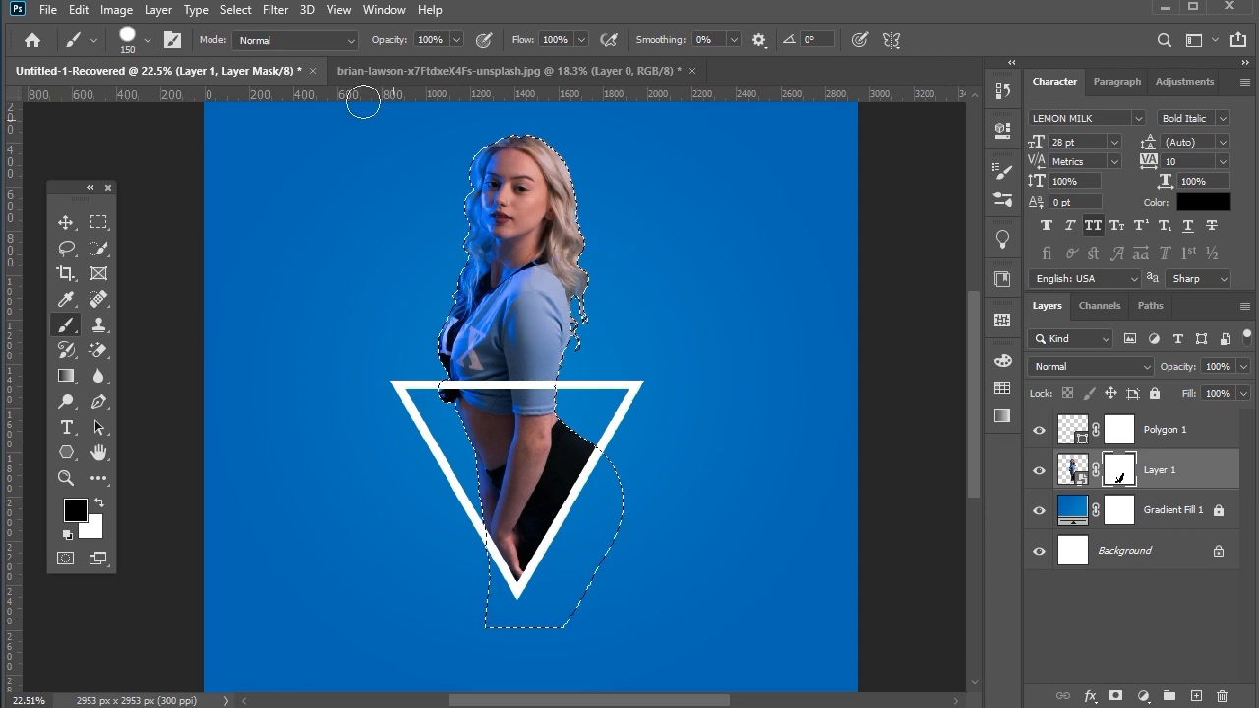
click(236, 9)
click(251, 85)
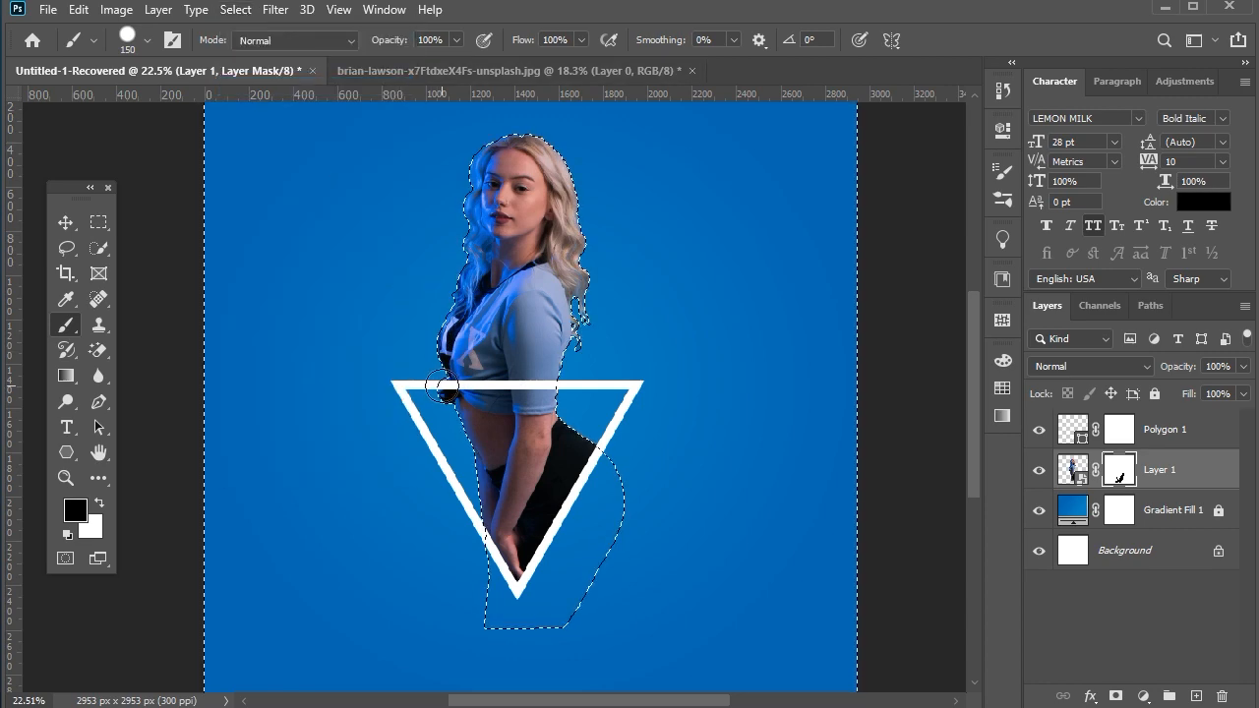
click(463, 387)
key(ctrl+shift+i)
click(1117, 429)
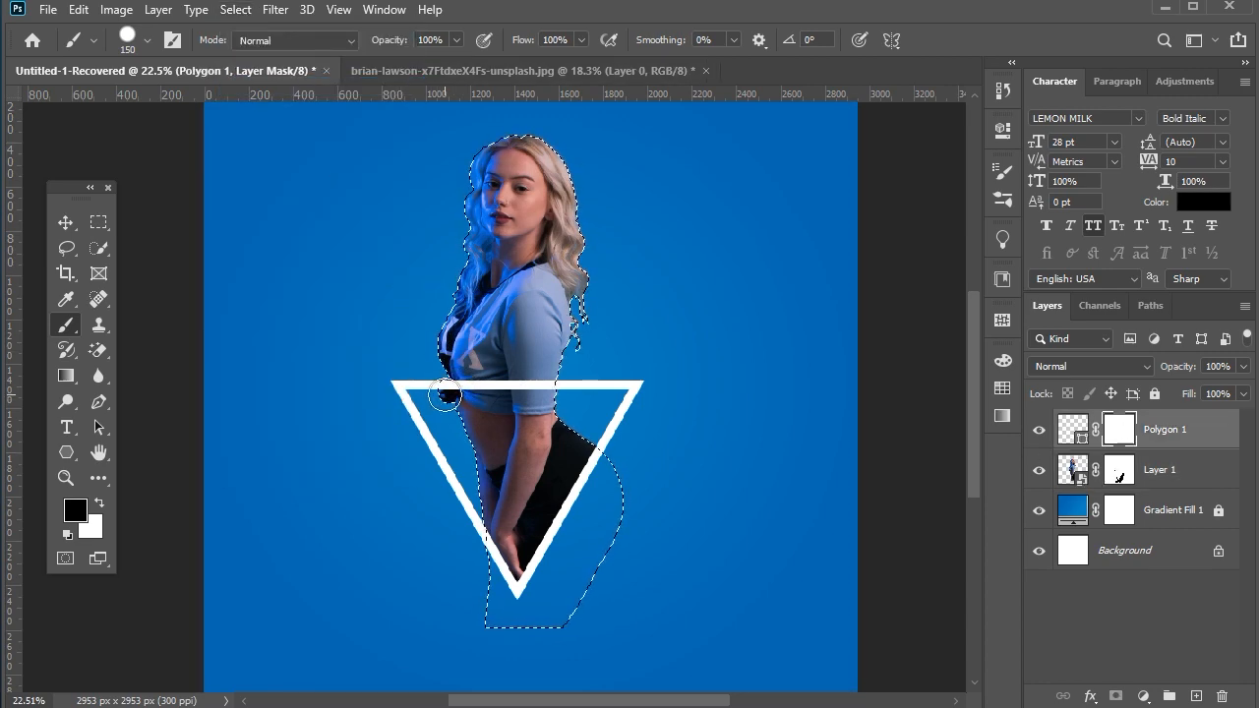
drag(442, 391, 581, 387)
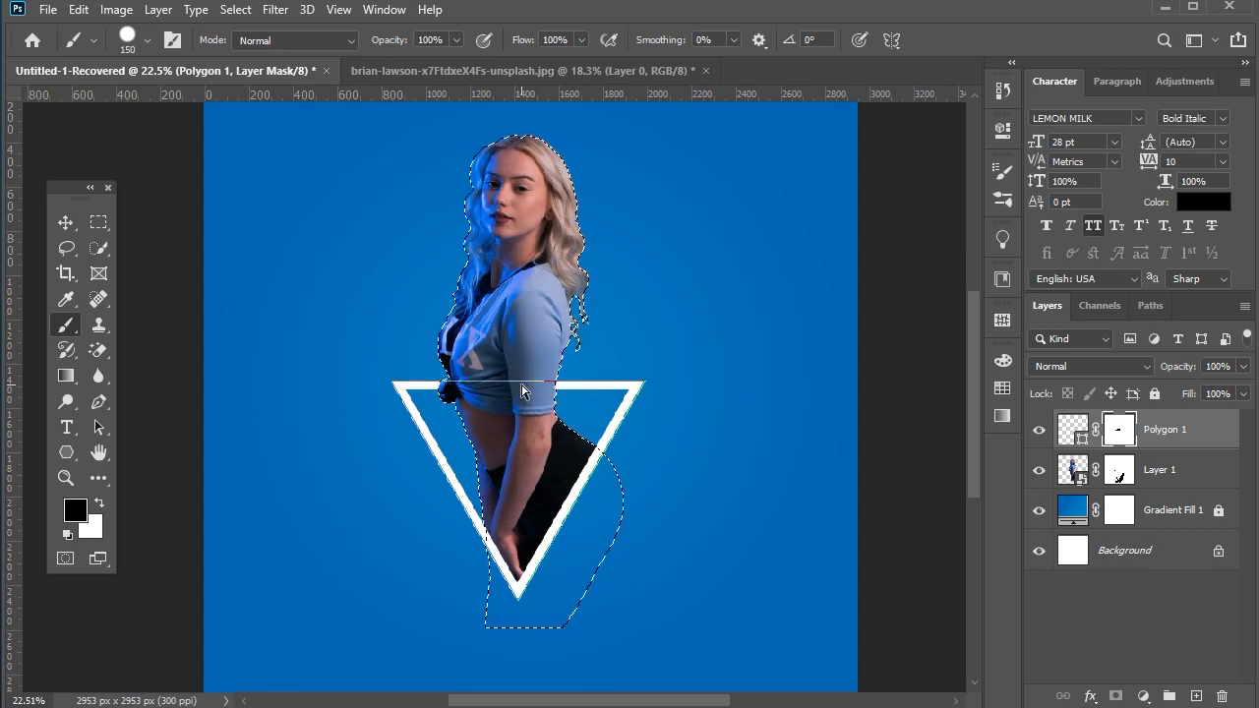
key(ctrl+d)
Step: Examine the masked edges where the triangle's upper bar and sides meet the woman's body
scroll(499, 387, up, 5)
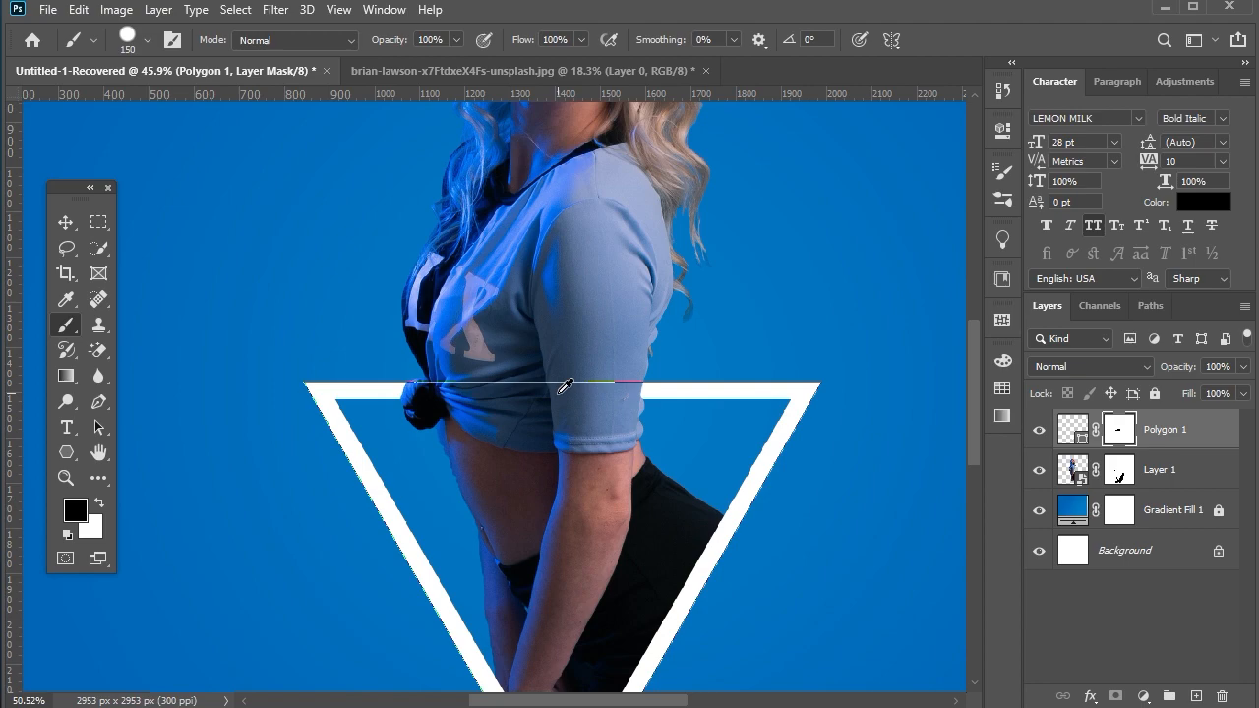
scroll(559, 393, down, 1)
click(66, 221)
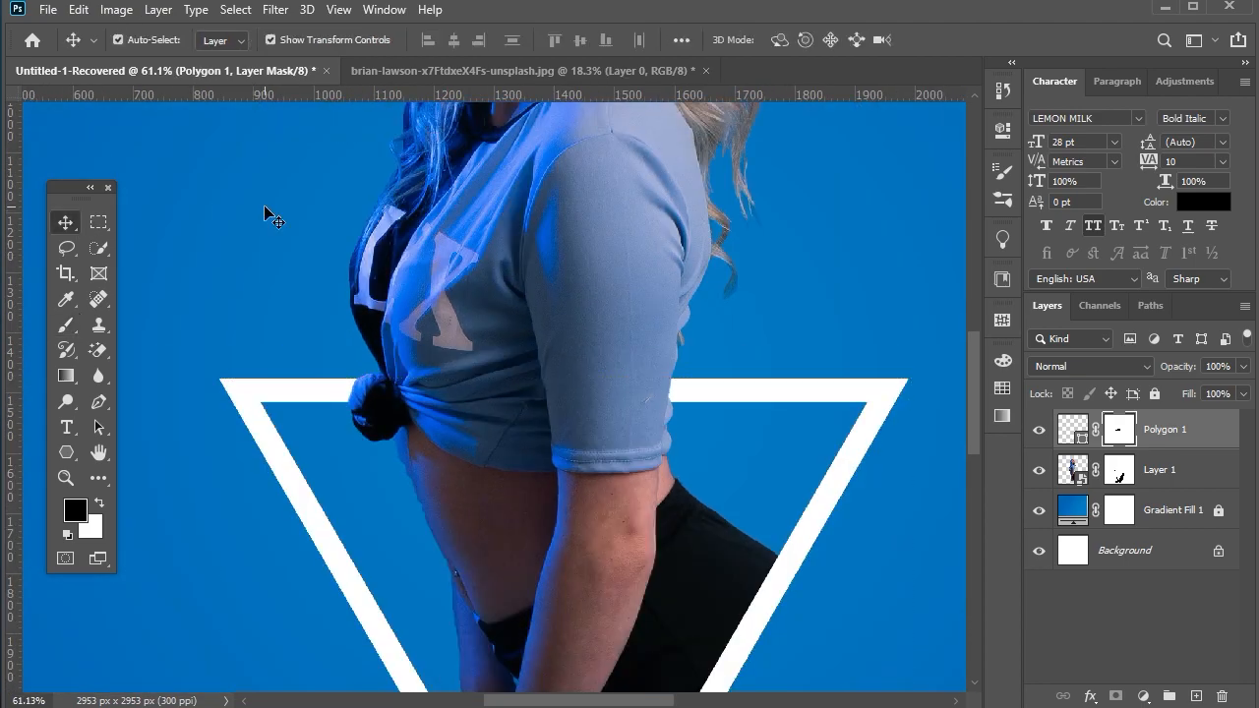
click(264, 204)
scroll(559, 246, down, 3)
scroll(560, 253, down, 2)
scroll(398, 299, up, 6)
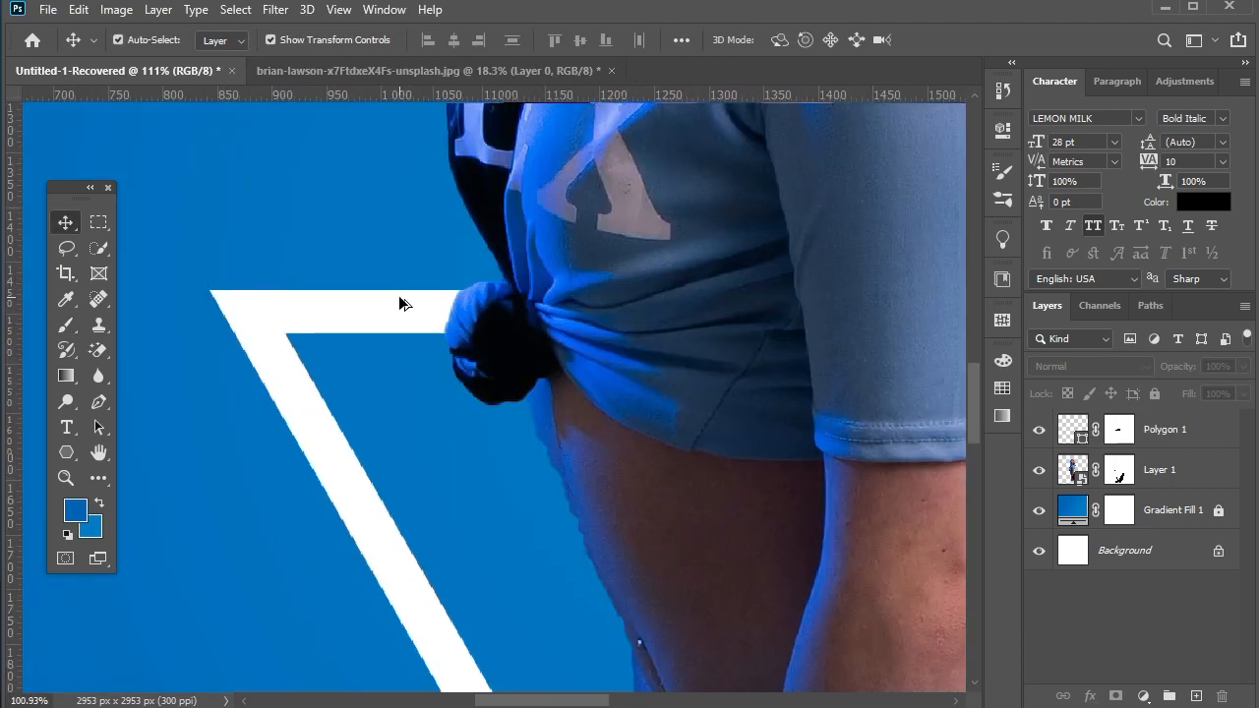
scroll(399, 295, down, 5)
Step: Create a new empty layer and move it above Polygon 1 in the layer stack
click(623, 394)
scroll(644, 410, down, 4)
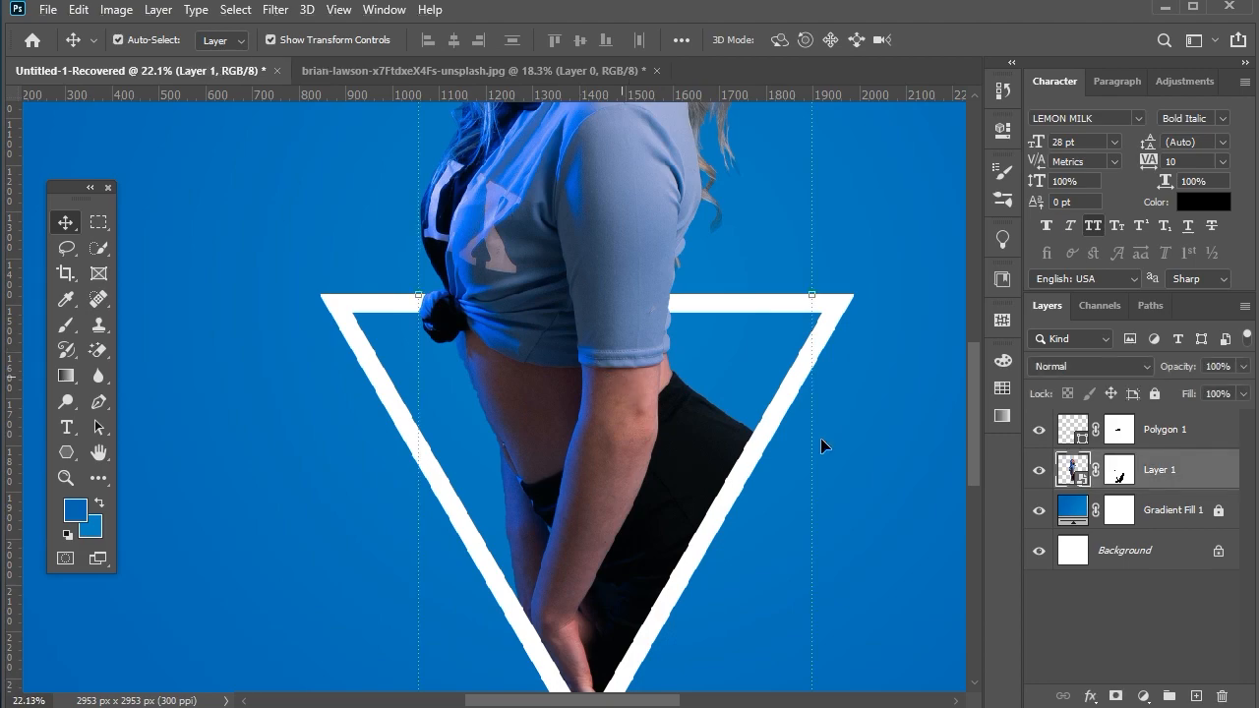
click(1194, 696)
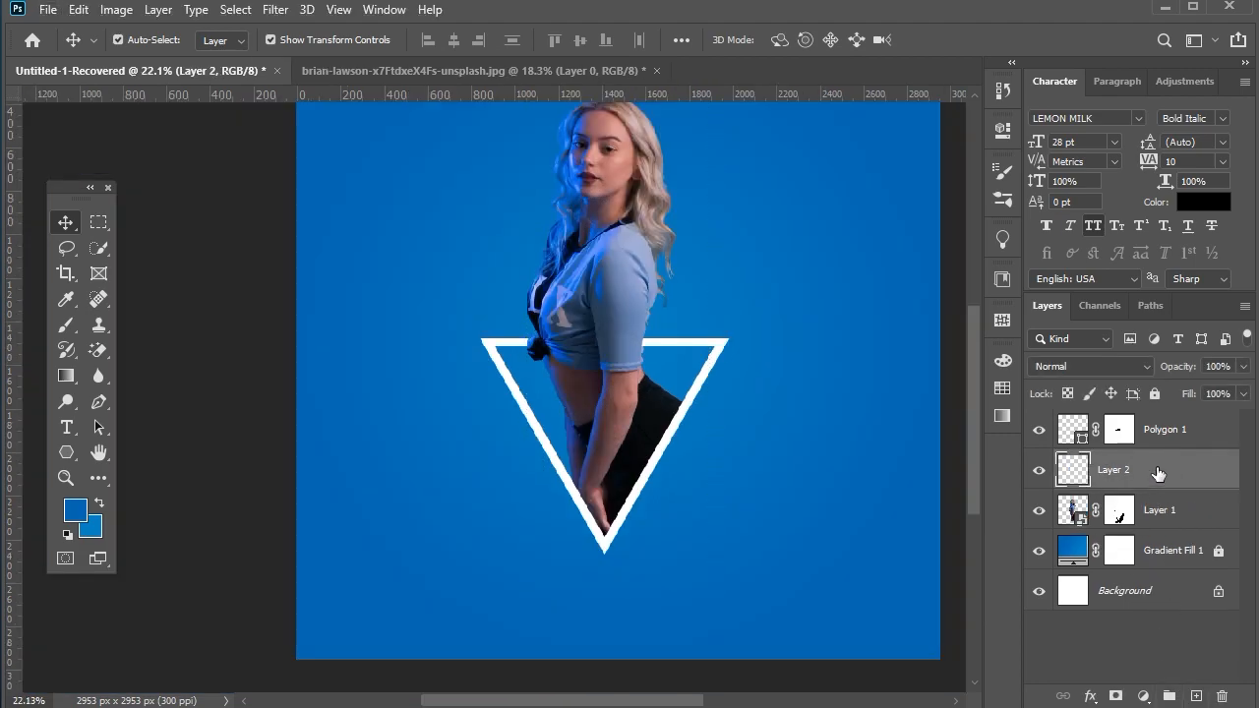
drag(1158, 474, 1151, 418)
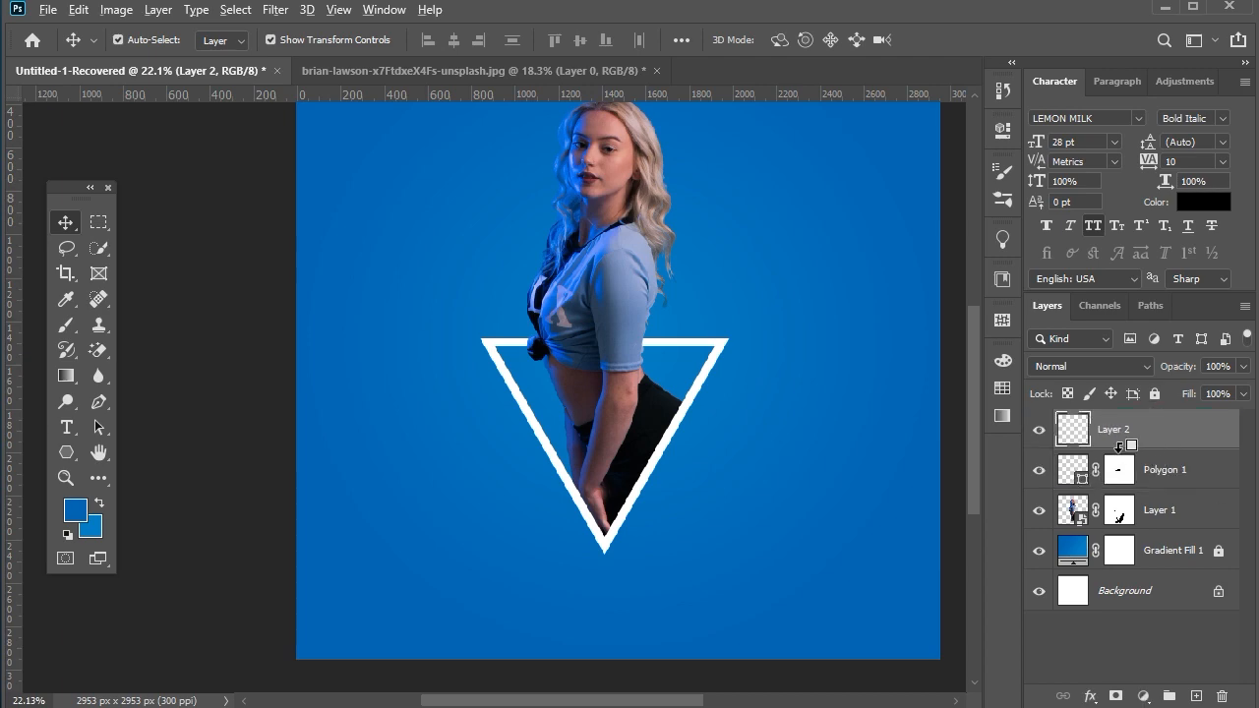
Step: Choose the Brush tool and set the foreground colour to black (#000000)
click(66, 324)
click(73, 509)
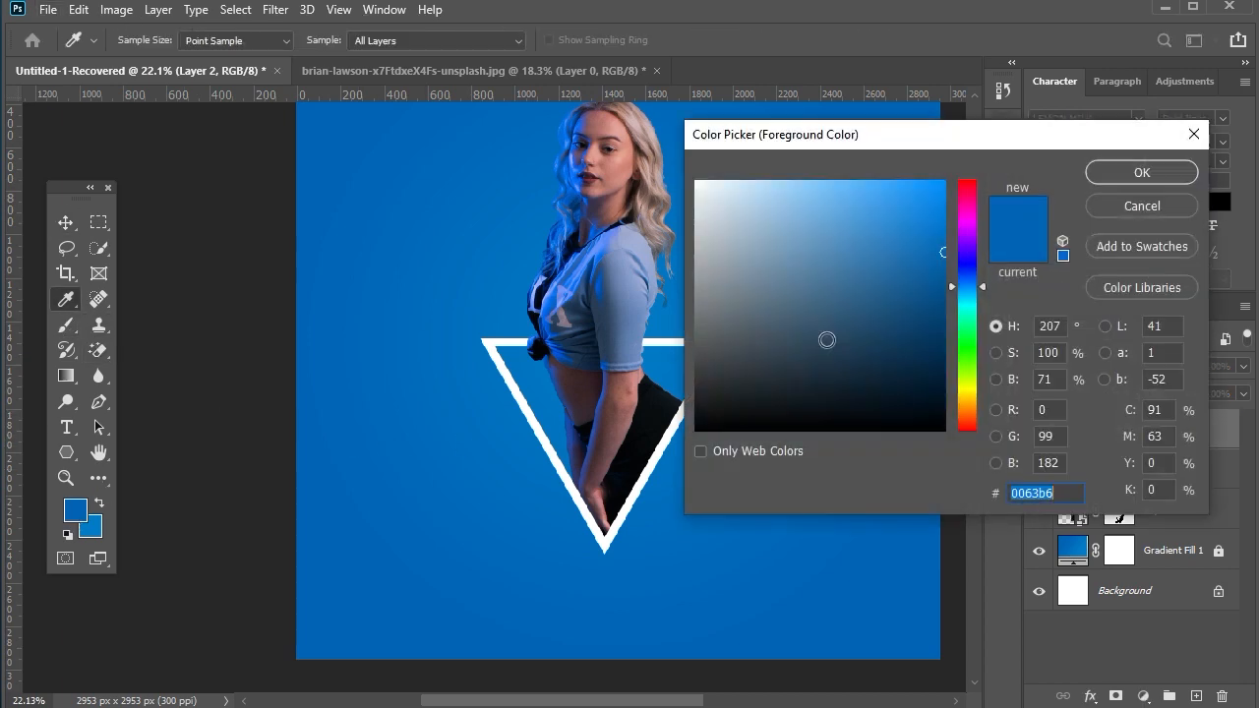
text(090909)
click(1141, 173)
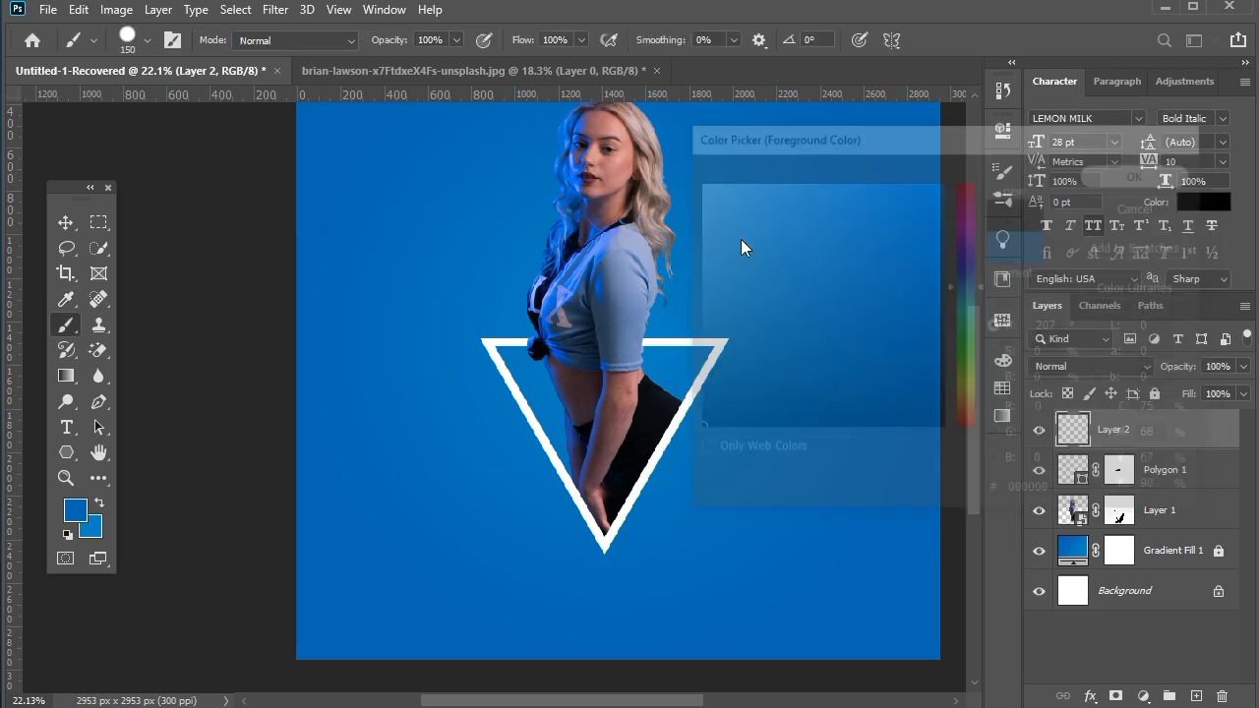
Step: Set up a 150 px Soft Round brush with 0% hardness, 29% opacity and 26% flow
scroll(740, 239, up, 3)
right_click(697, 377)
drag(727, 391, 685, 399)
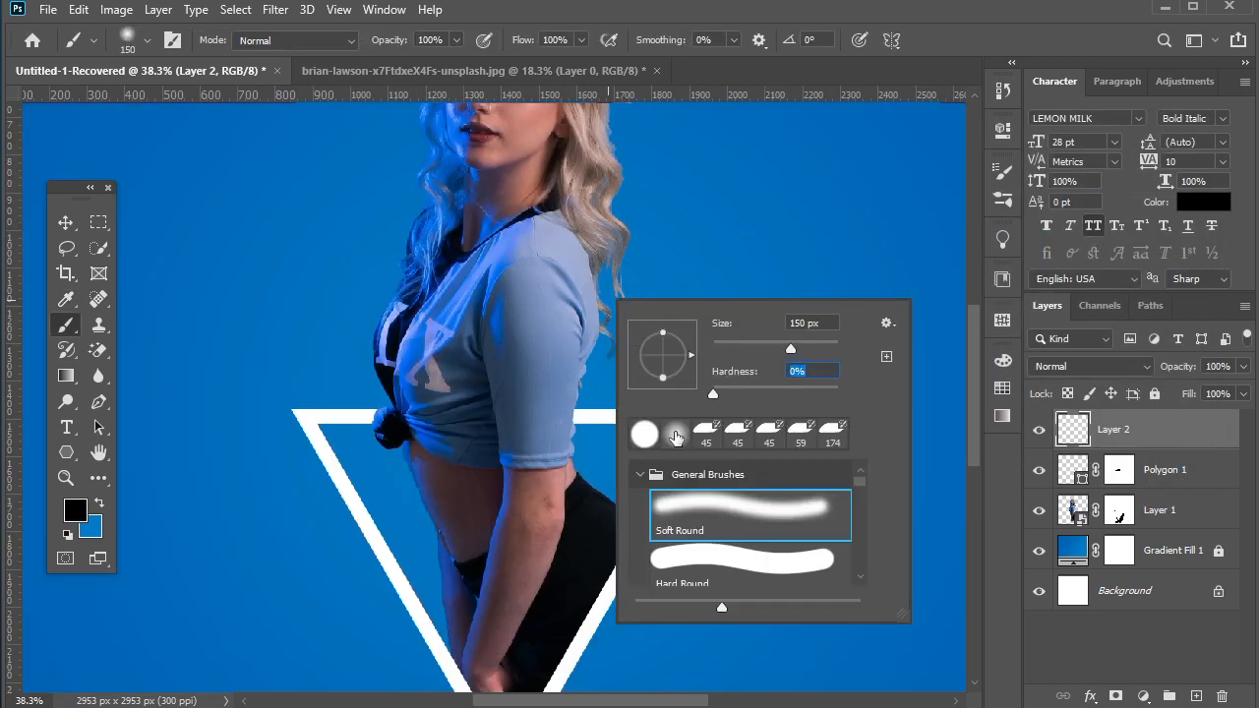
key(Return)
drag(394, 40, 334, 38)
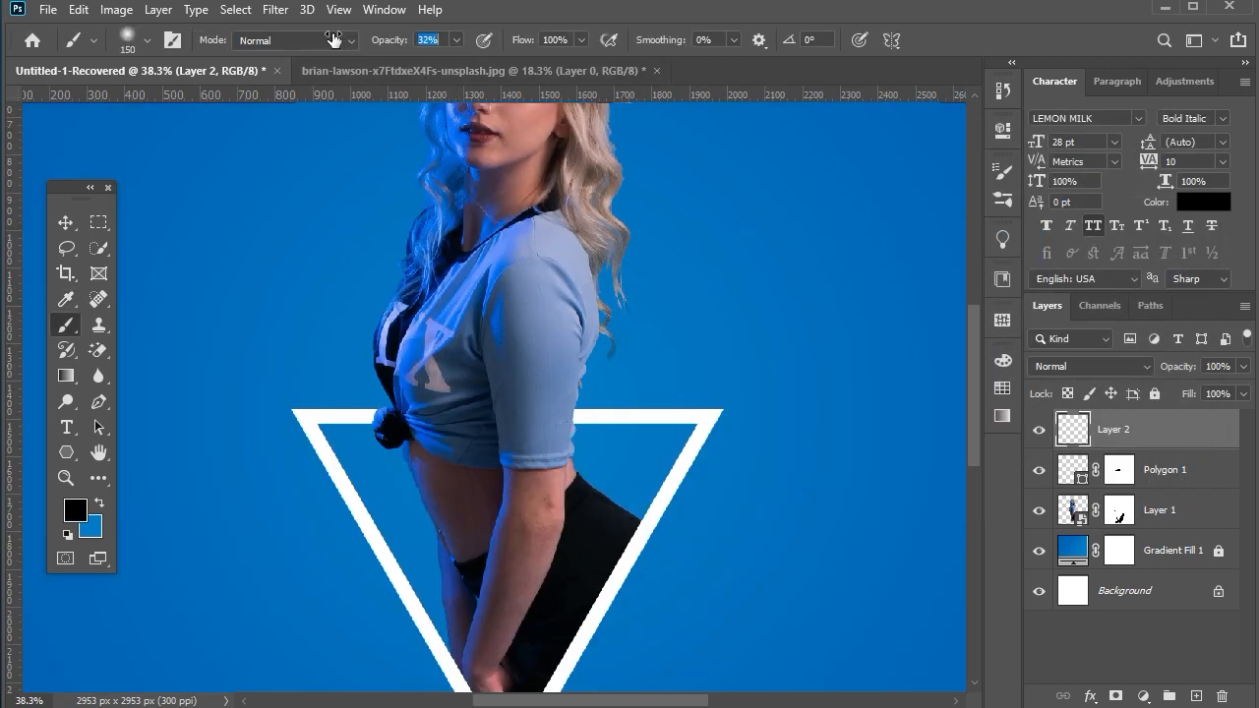
drag(530, 36, 469, 44)
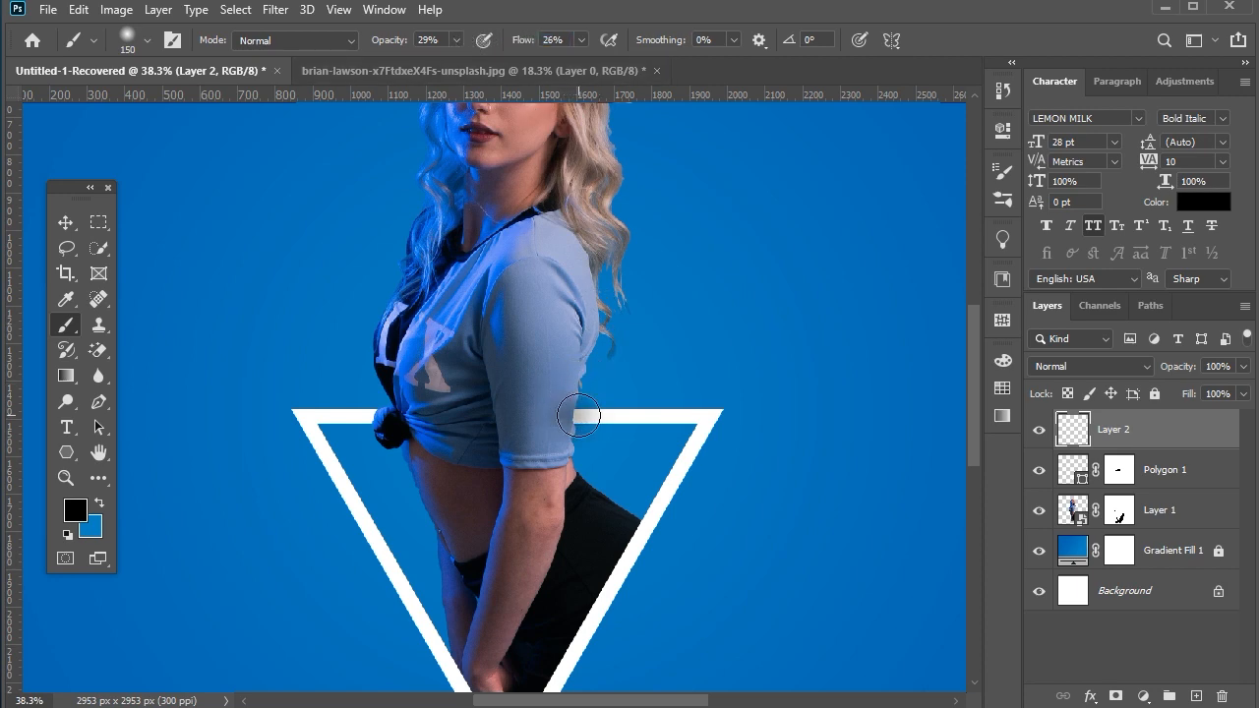
Step: Paint soft shadows on Layer 2 where the triangle's upper bar meets the woman's body, and clip the layer to Polygon 1
drag(380, 423, 375, 418)
click(66, 222)
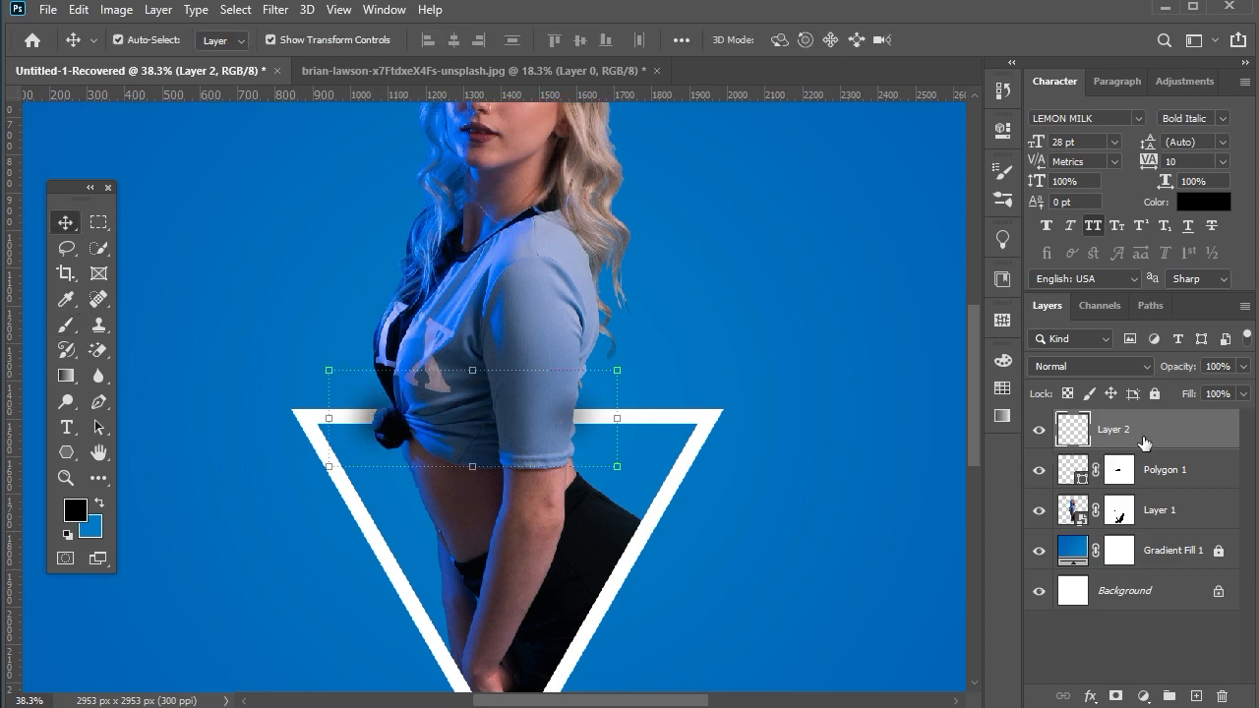
right_click(1141, 438)
click(945, 375)
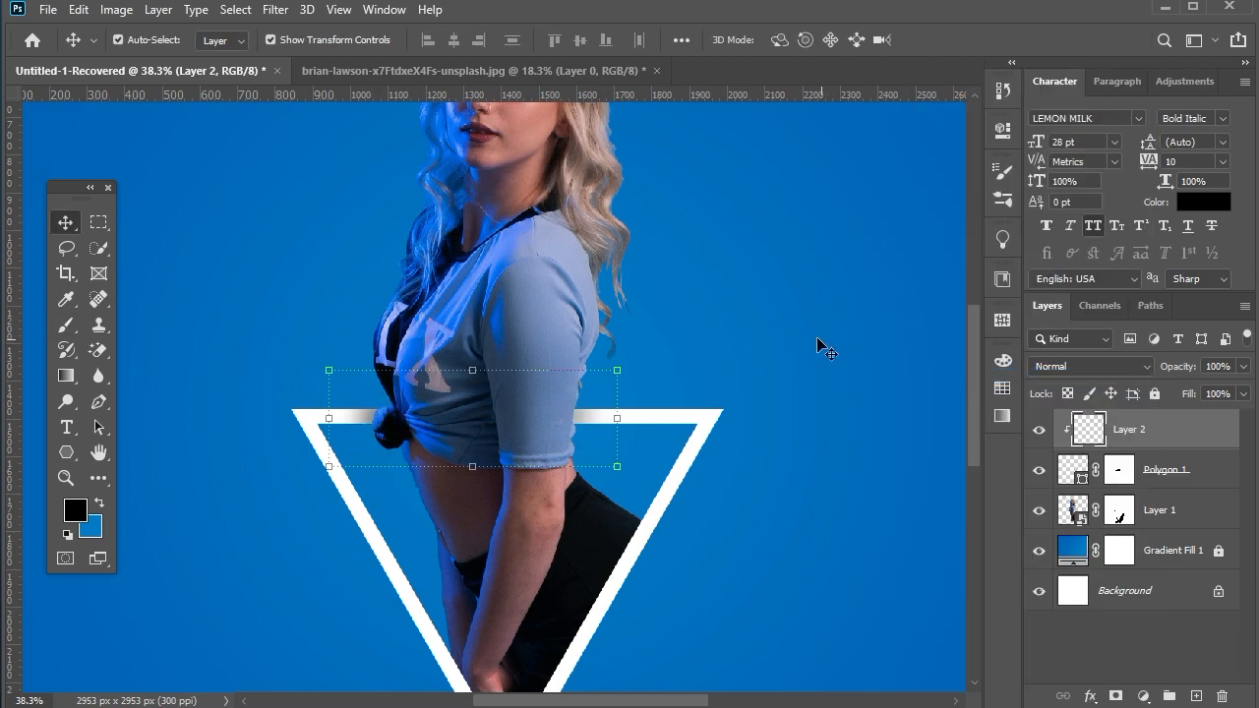
Step: Reduce the fill of Layer 2's triangle shadows to 49%
click(817, 337)
scroll(793, 325, down, 3)
scroll(671, 409, up, 4)
click(603, 370)
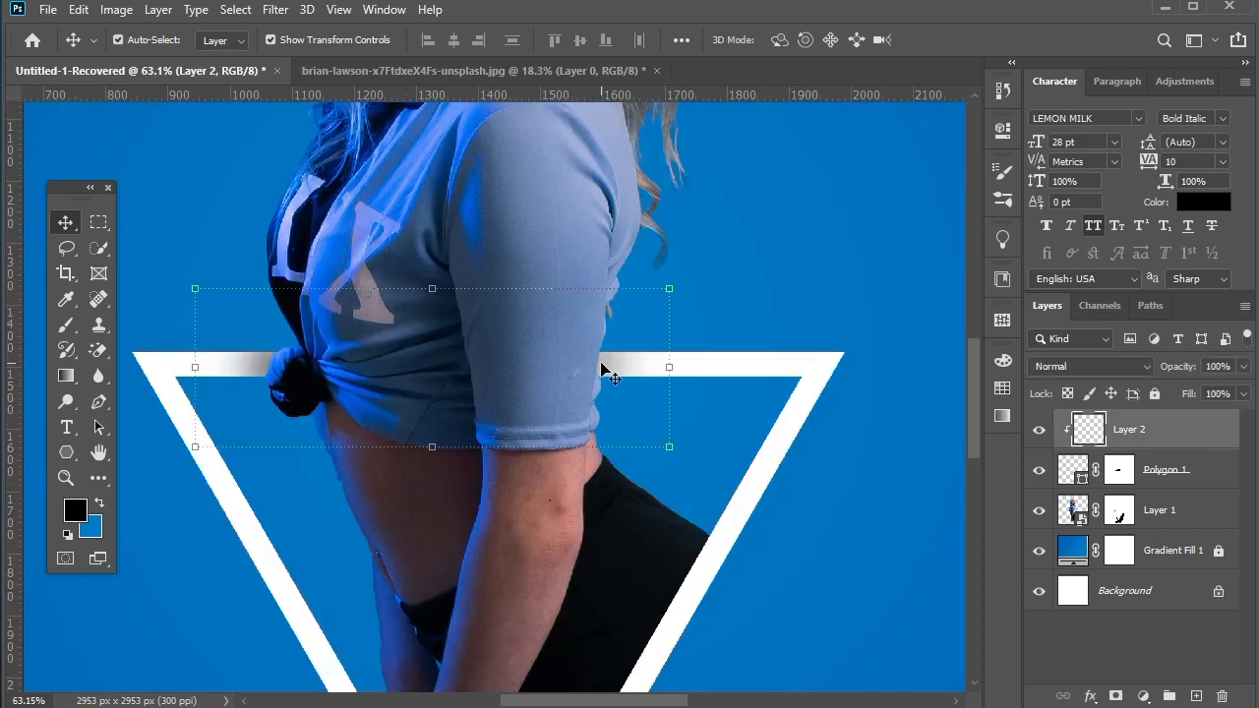
click(1244, 393)
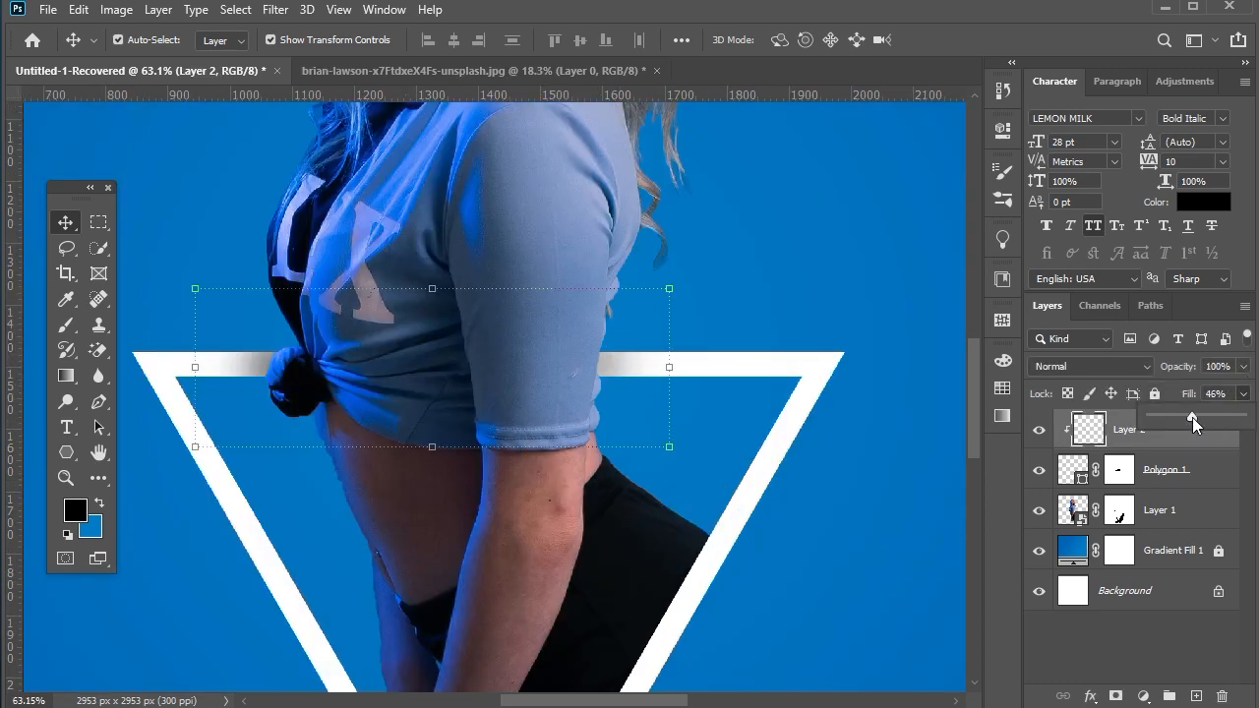
click(812, 264)
scroll(811, 264, down, 4)
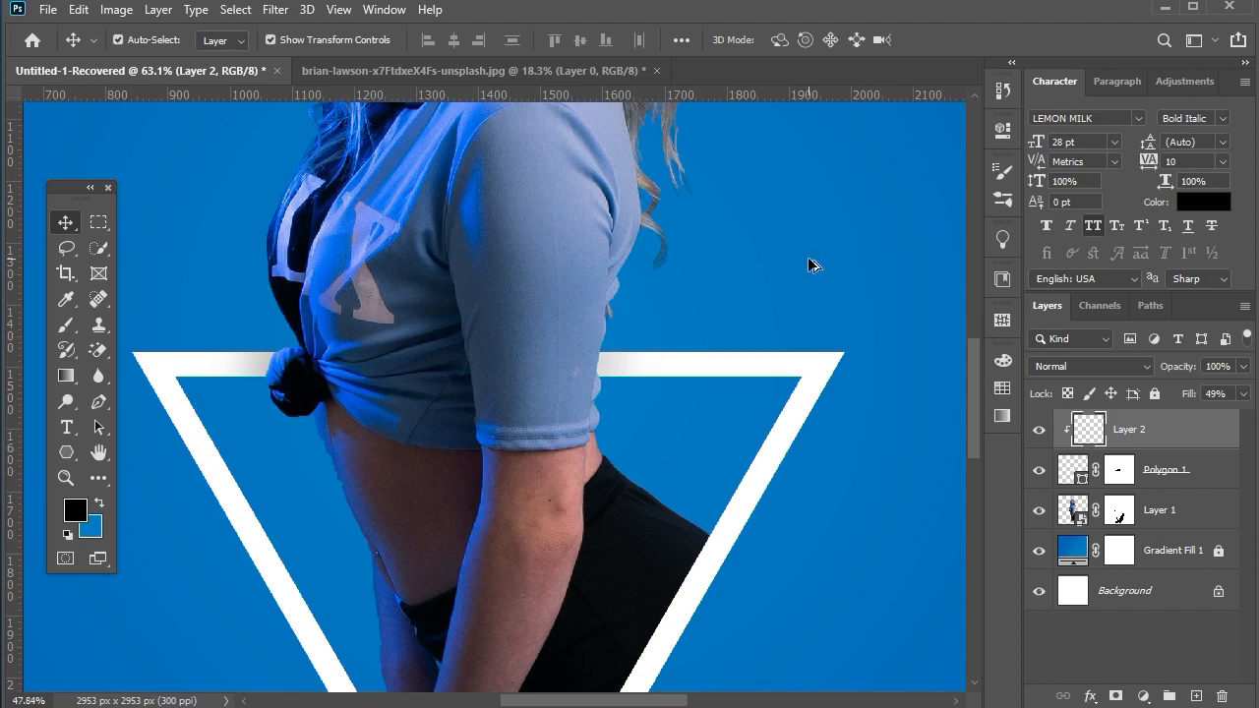
scroll(818, 421, down, 2)
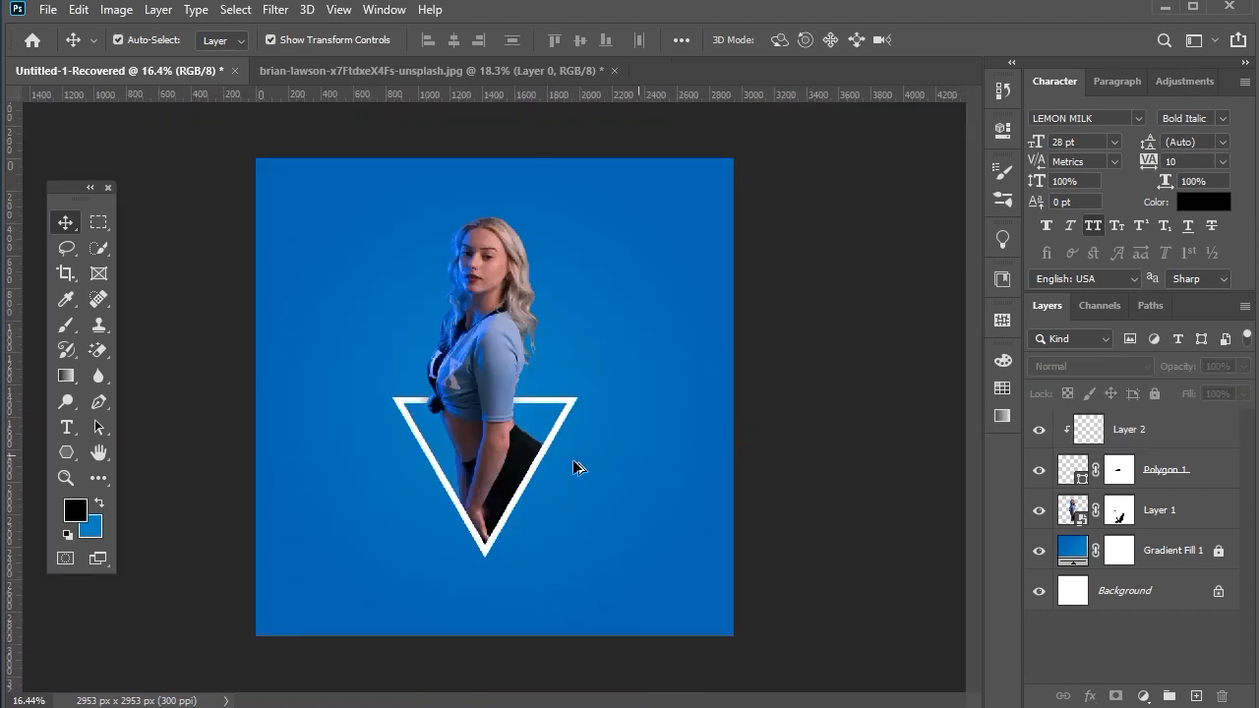
Step: Select the woman, triangle and shadow layers together and center them horizontally on the canvas
drag(575, 525, 470, 384)
click(473, 568)
scroll(482, 492, up, 3)
scroll(135, 472, down, 3)
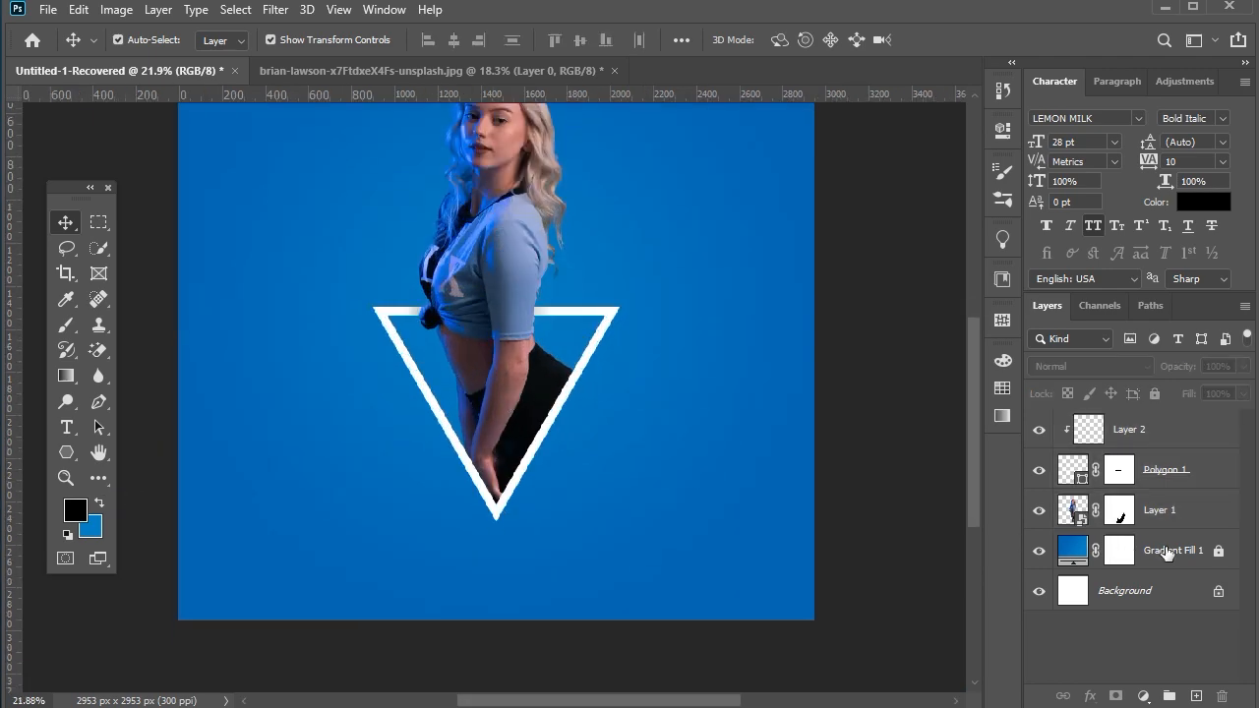
Step: Add a new layer directly above Gradient Fill 1 and paint a soft black brush spot on it
click(1161, 510)
click(1119, 550)
click(1197, 696)
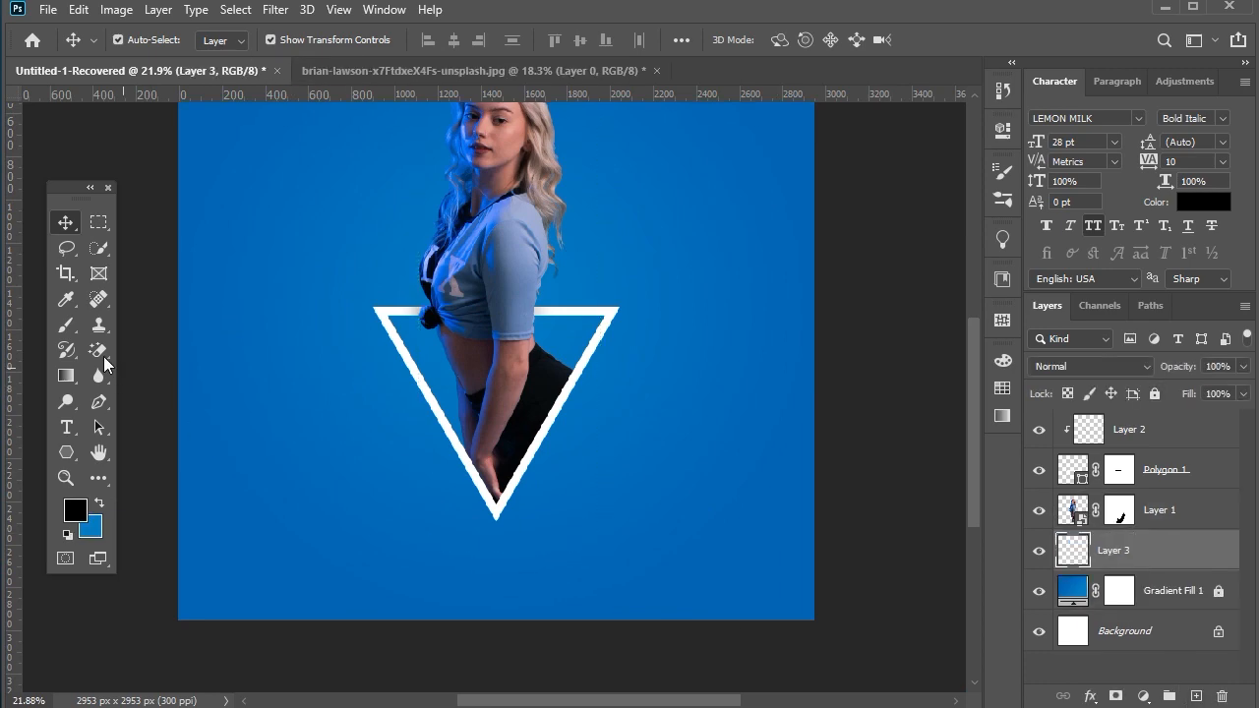
click(66, 325)
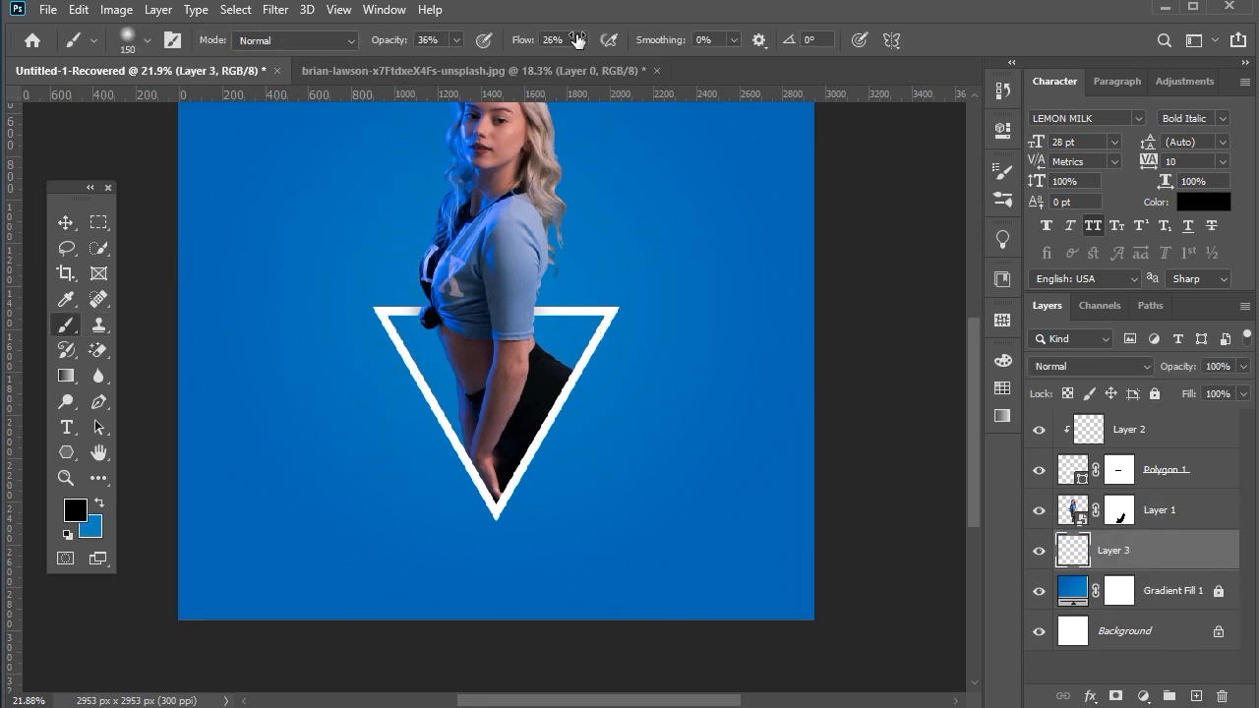
Step: Transform the black spot into a flat ellipse, about 298.21% wide and 57.48% high, centered below the triangle's tip
click(63, 223)
drag(354, 464, 514, 588)
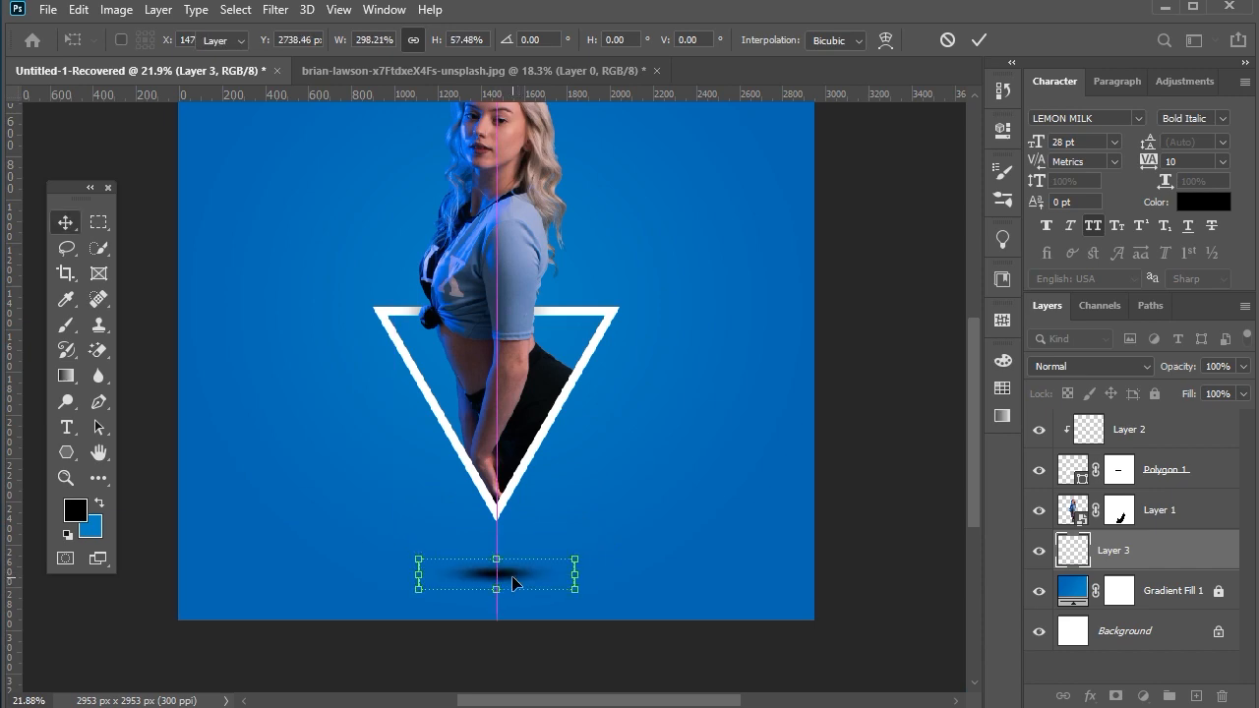
key(Return)
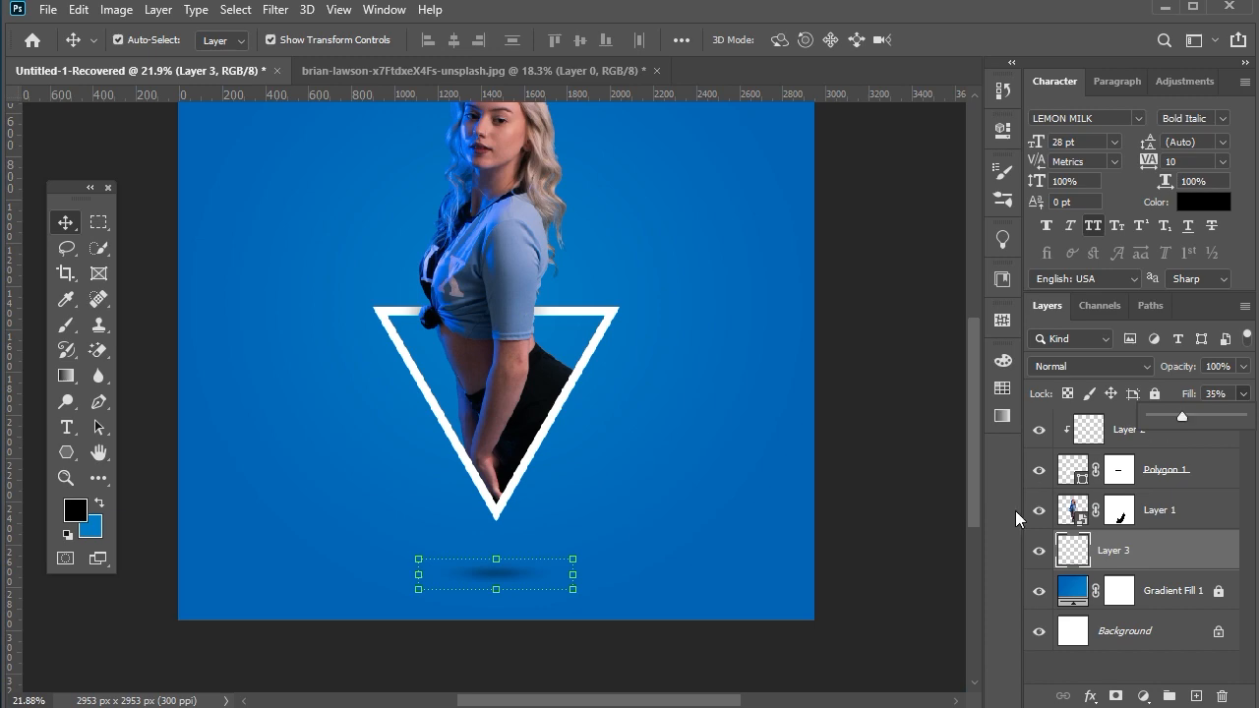
Step: Soften the ground shadow on Layer 3 with 35% fill and about 68% opacity
click(1244, 367)
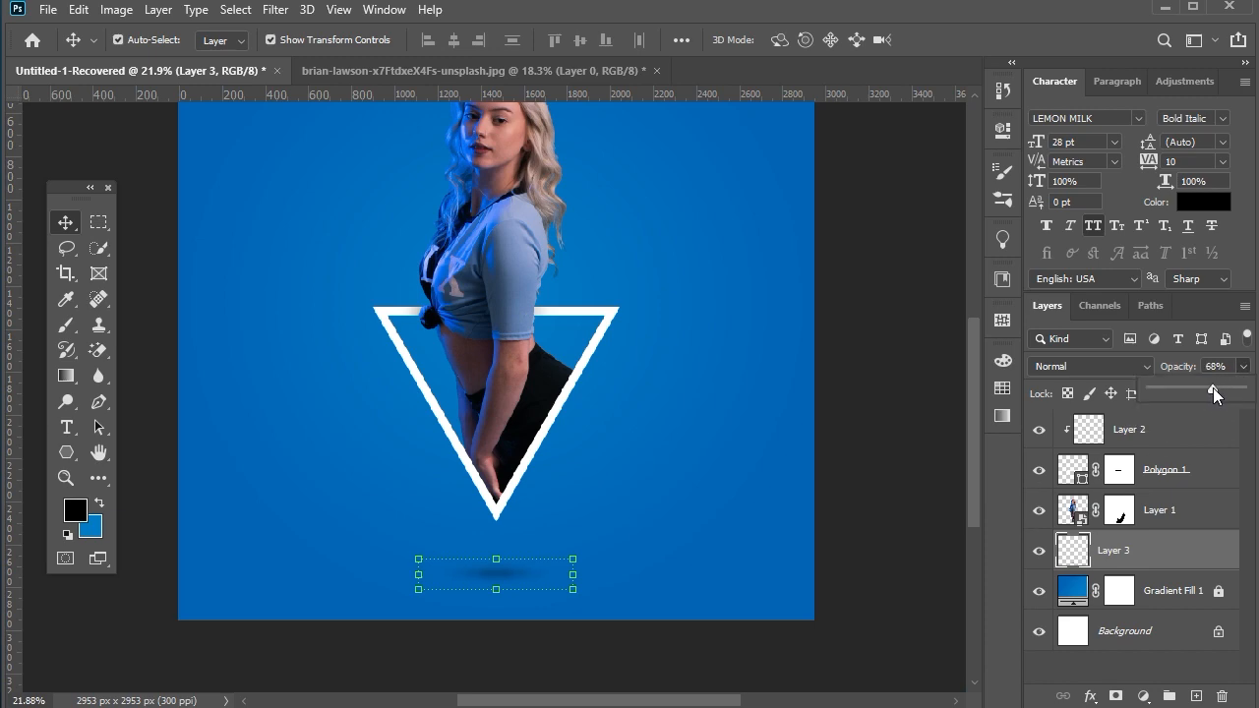
click(905, 512)
key(ctrl+0)
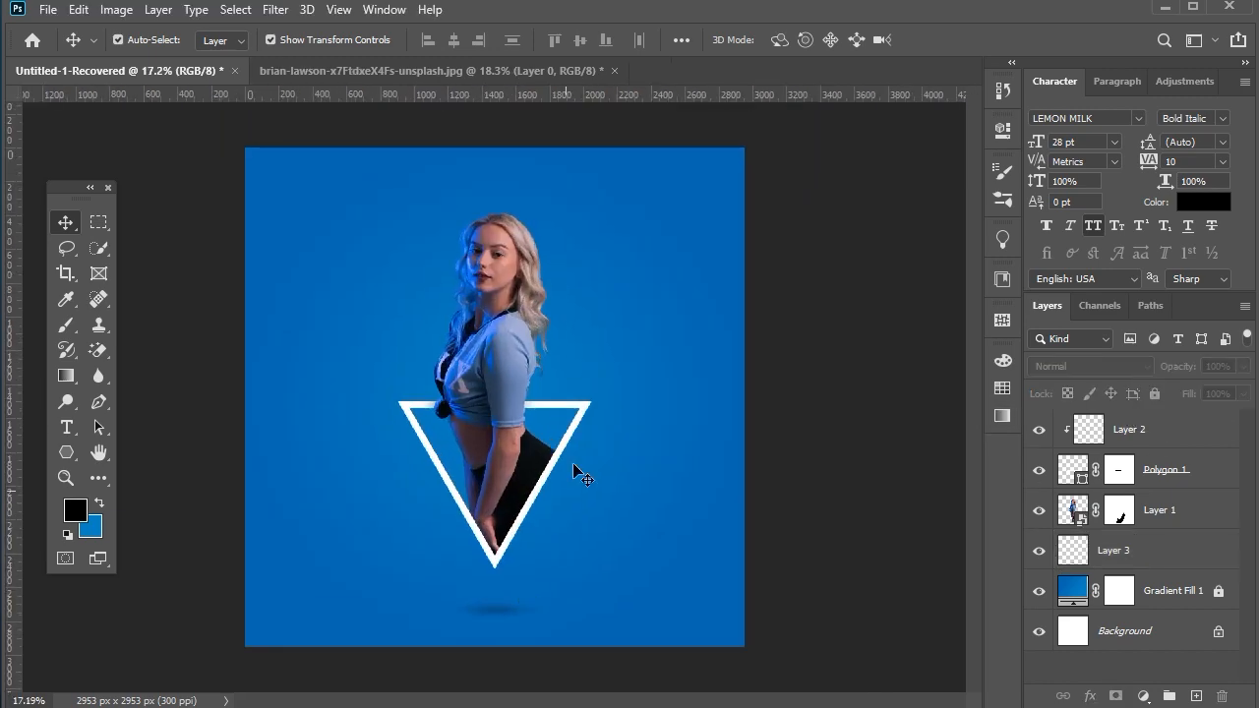
Step: Nudge the woman, triangle and Layer 2 slightly upward and scale them together to about 90.12%
drag(578, 279, 493, 408)
click(763, 455)
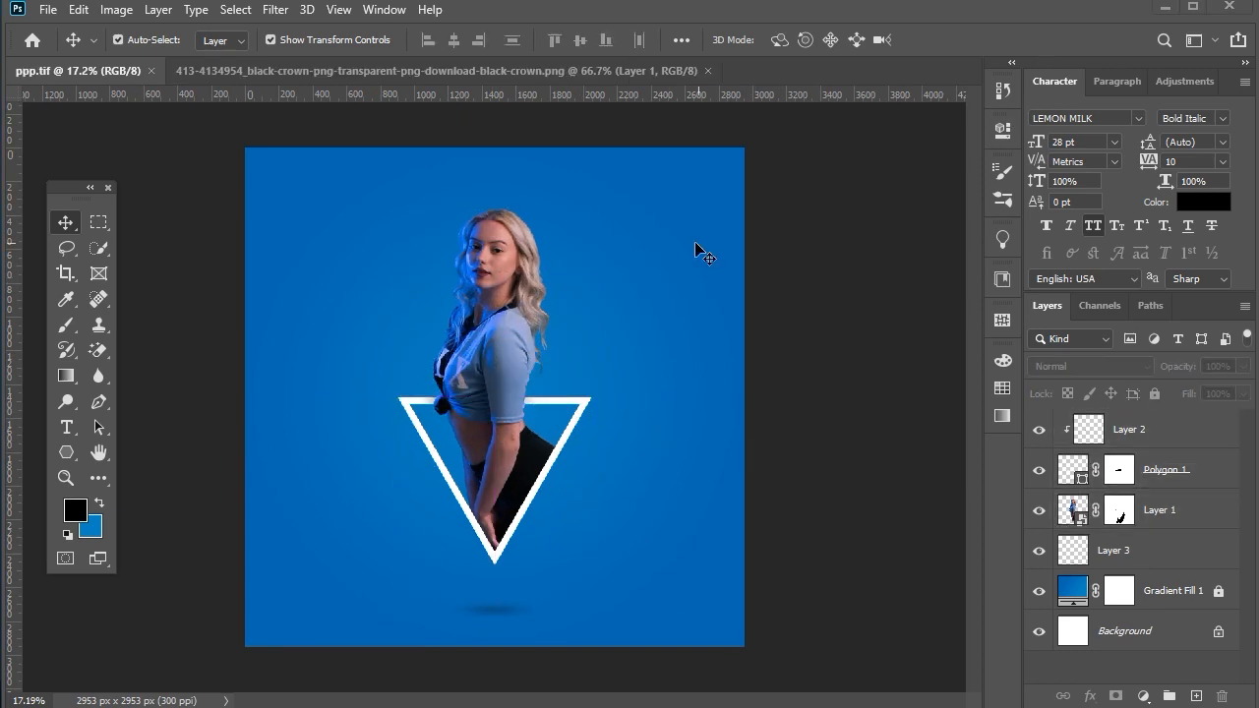
drag(679, 260, 502, 541)
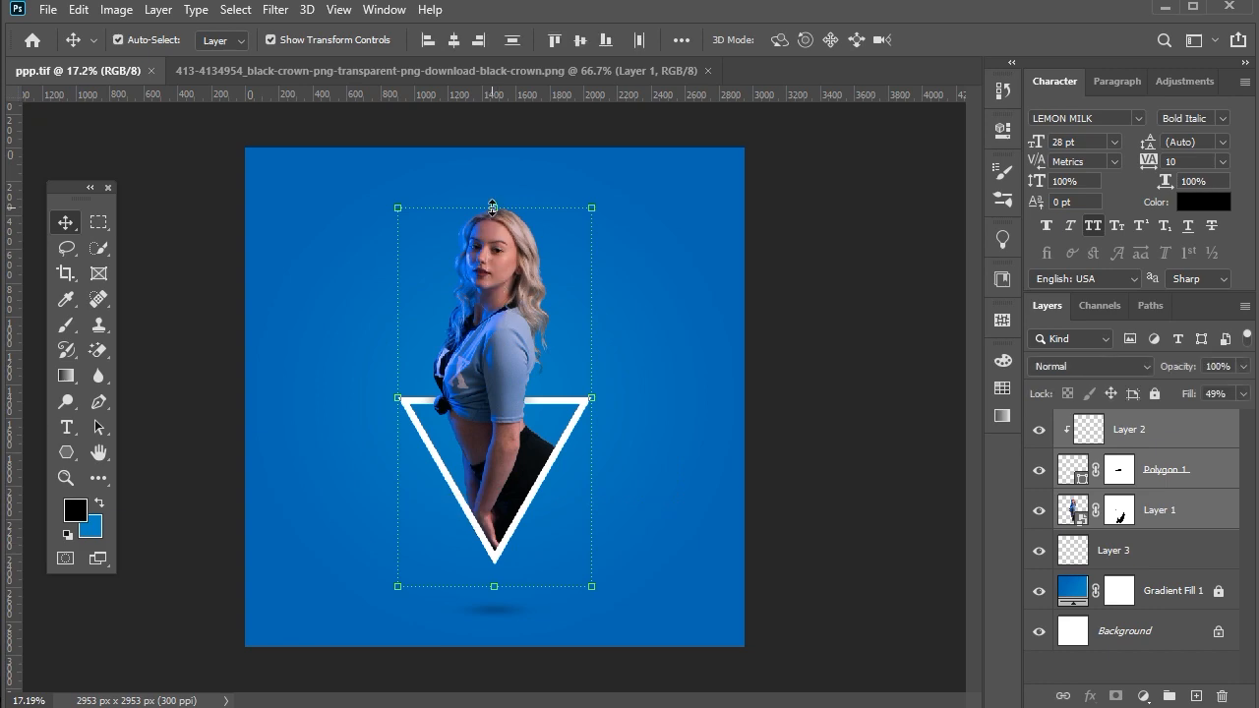
drag(493, 208, 493, 228)
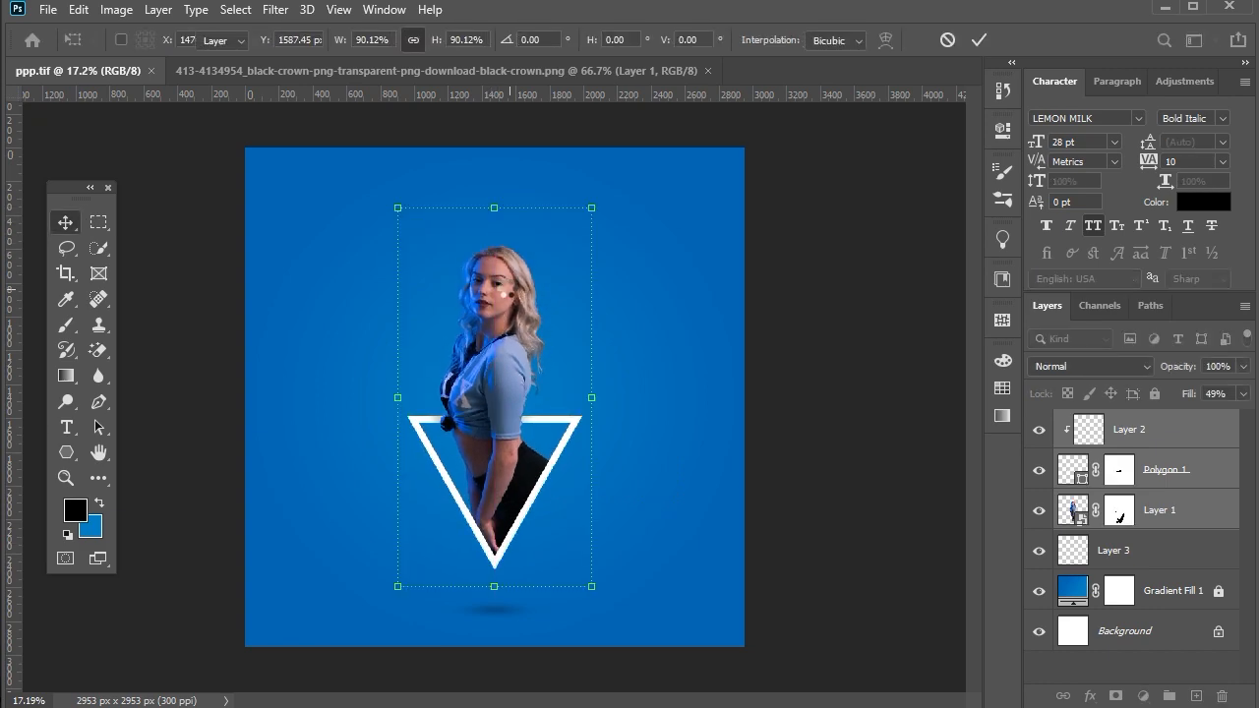
key(Return)
click(833, 384)
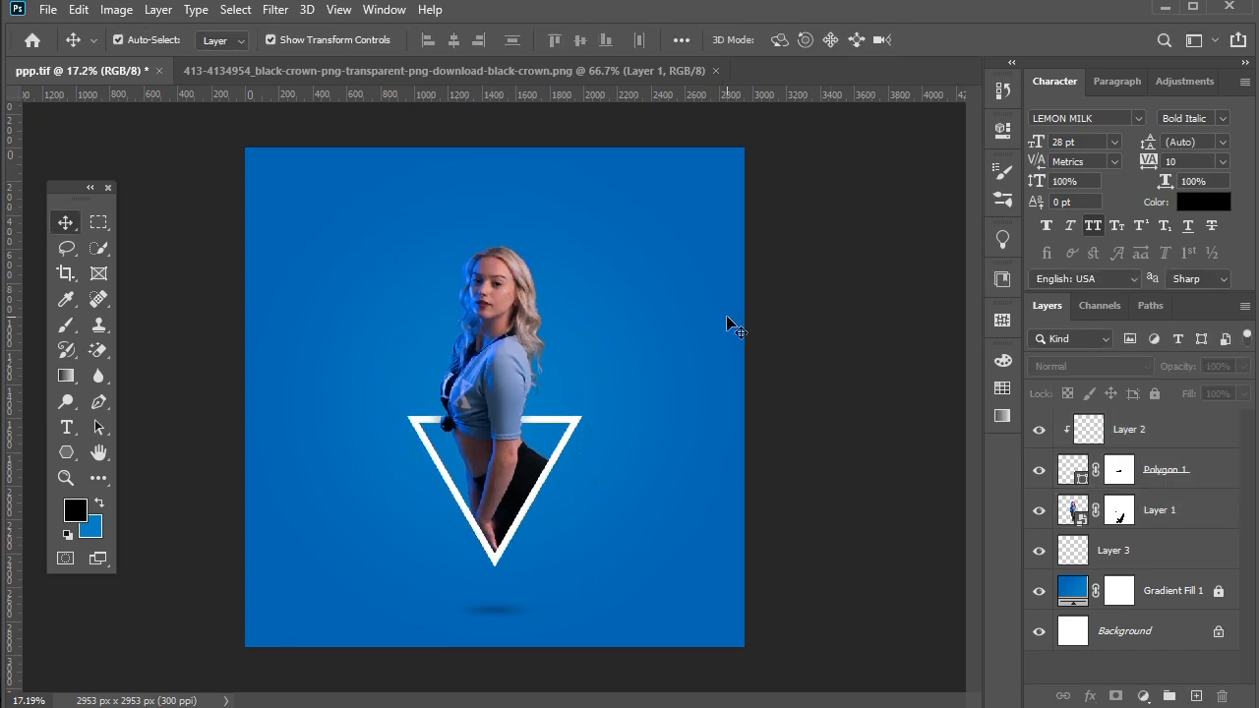
Step: Add a Levels adjustment to the black crown document with the shadow input at about 13 and highlight input at 197
click(540, 75)
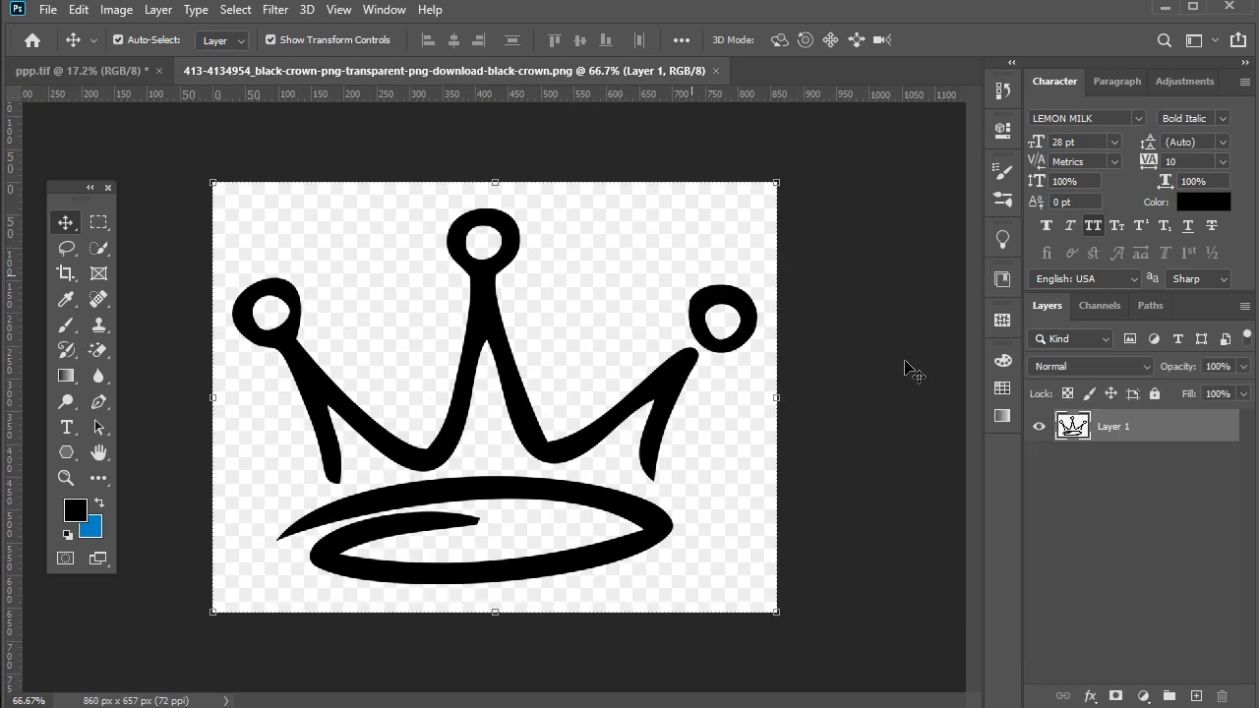
click(1144, 696)
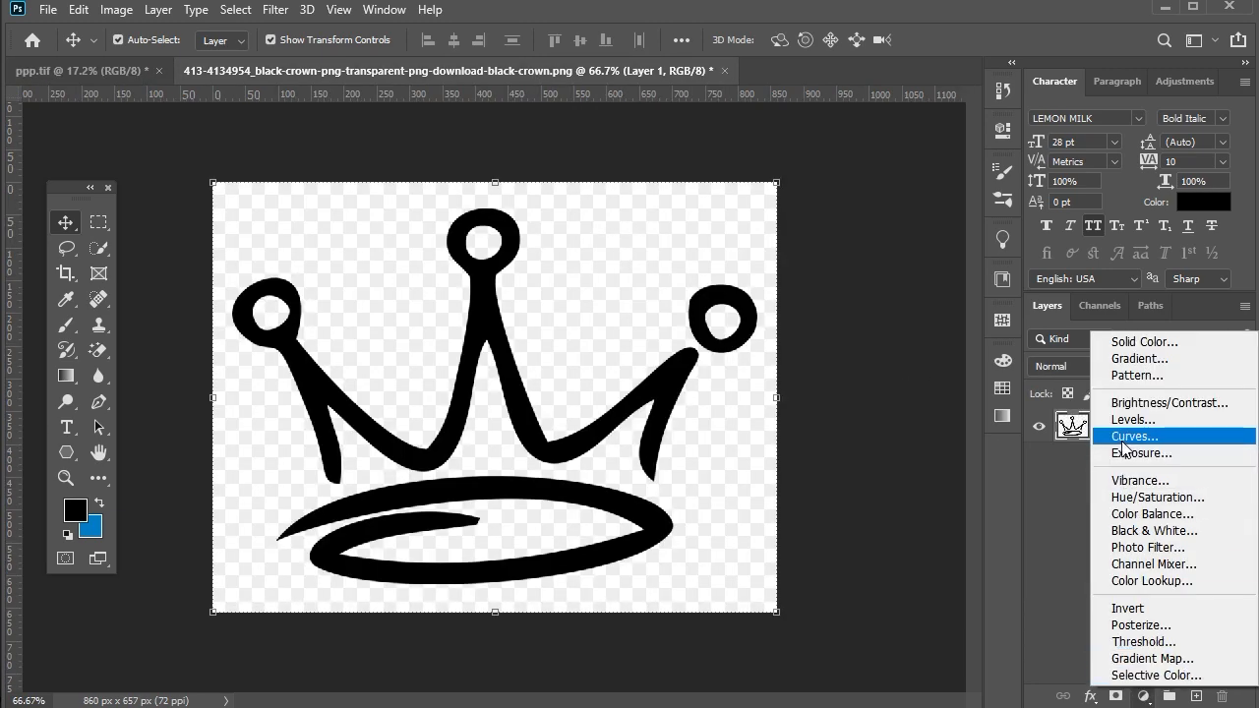
click(1124, 423)
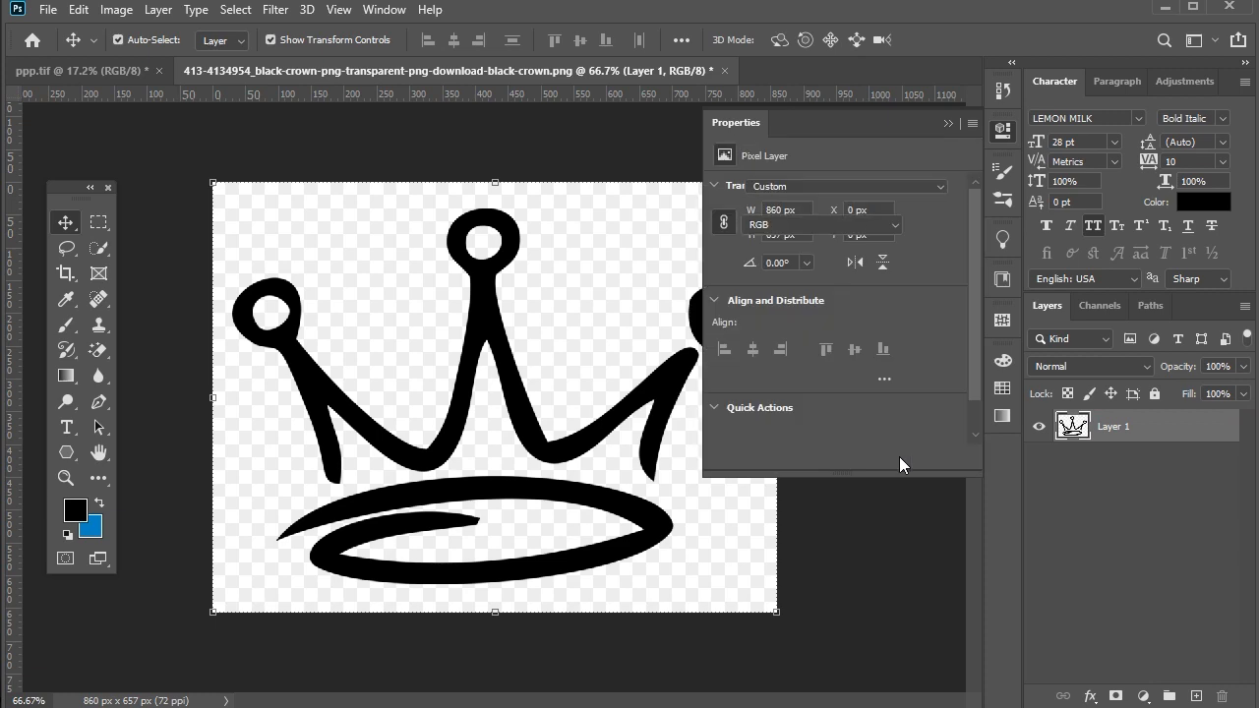
drag(956, 328, 907, 328)
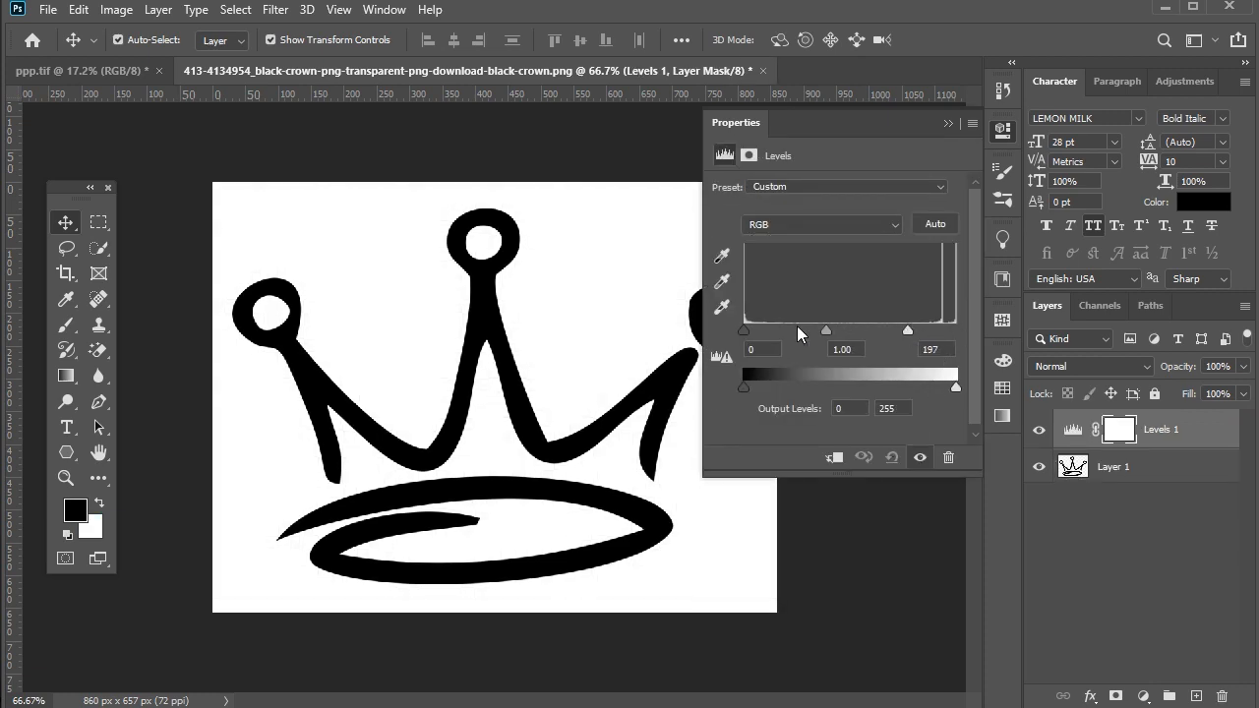
drag(744, 330, 772, 337)
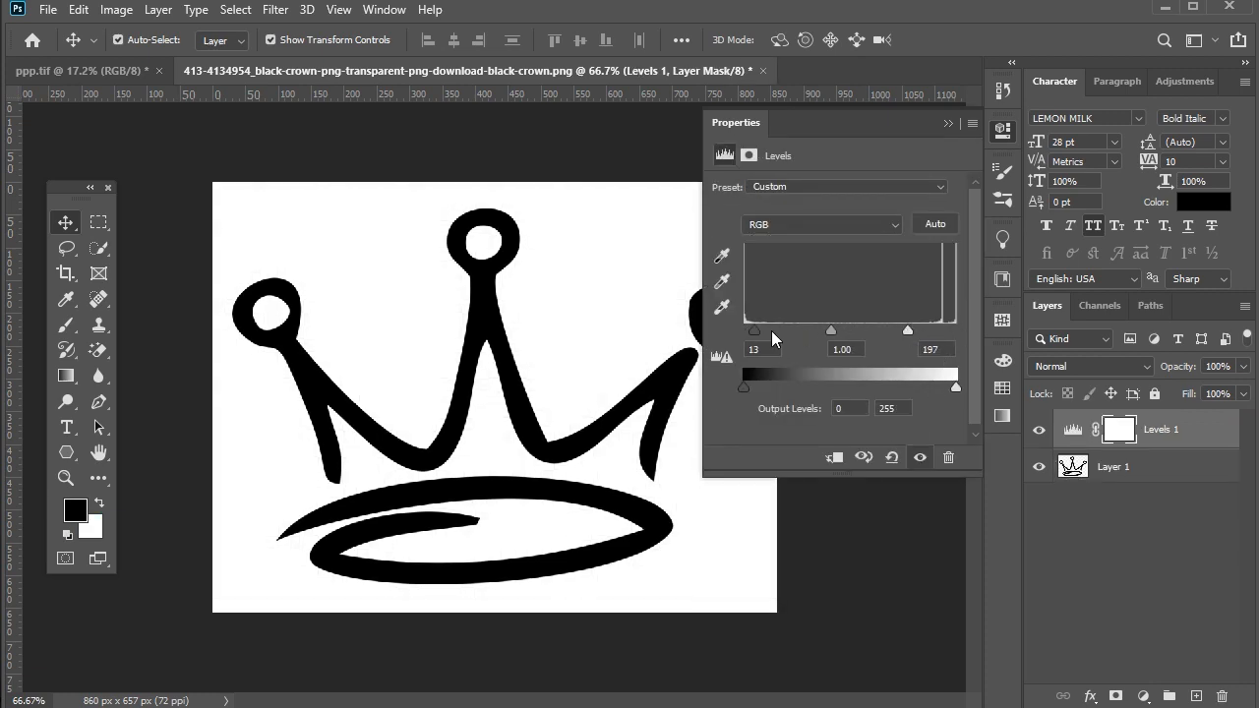
click(949, 123)
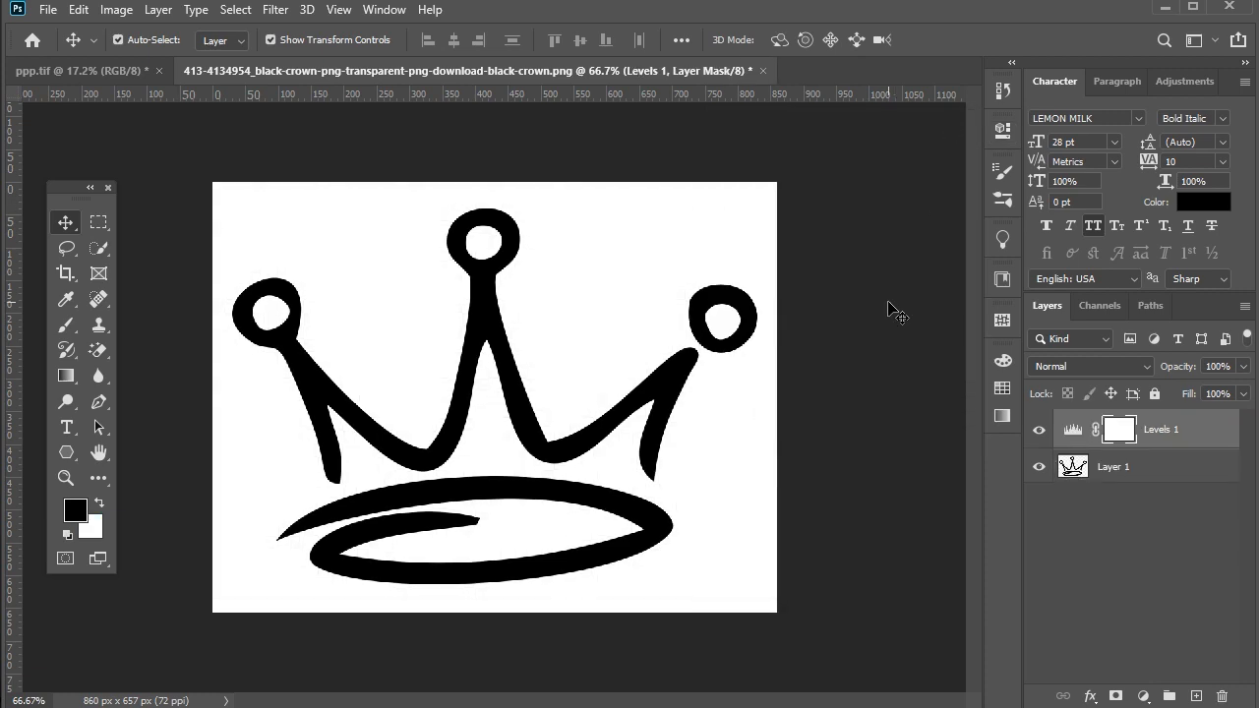
Step: Convert the Levels adjustment and the crown layer together into one smart object
shift+click(1156, 466)
right_click(1154, 458)
click(939, 271)
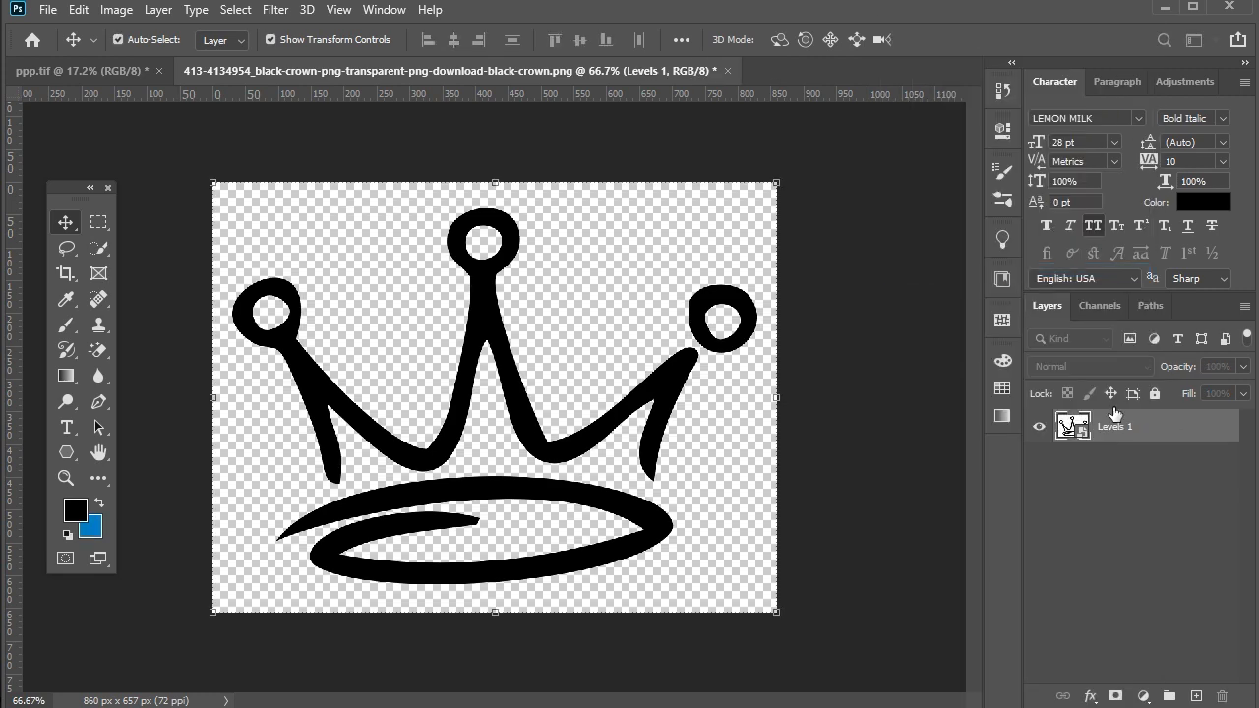
Step: Load the Blue channel as a selection and use it as an inverted layer mask that hides the crown's white background
click(1101, 306)
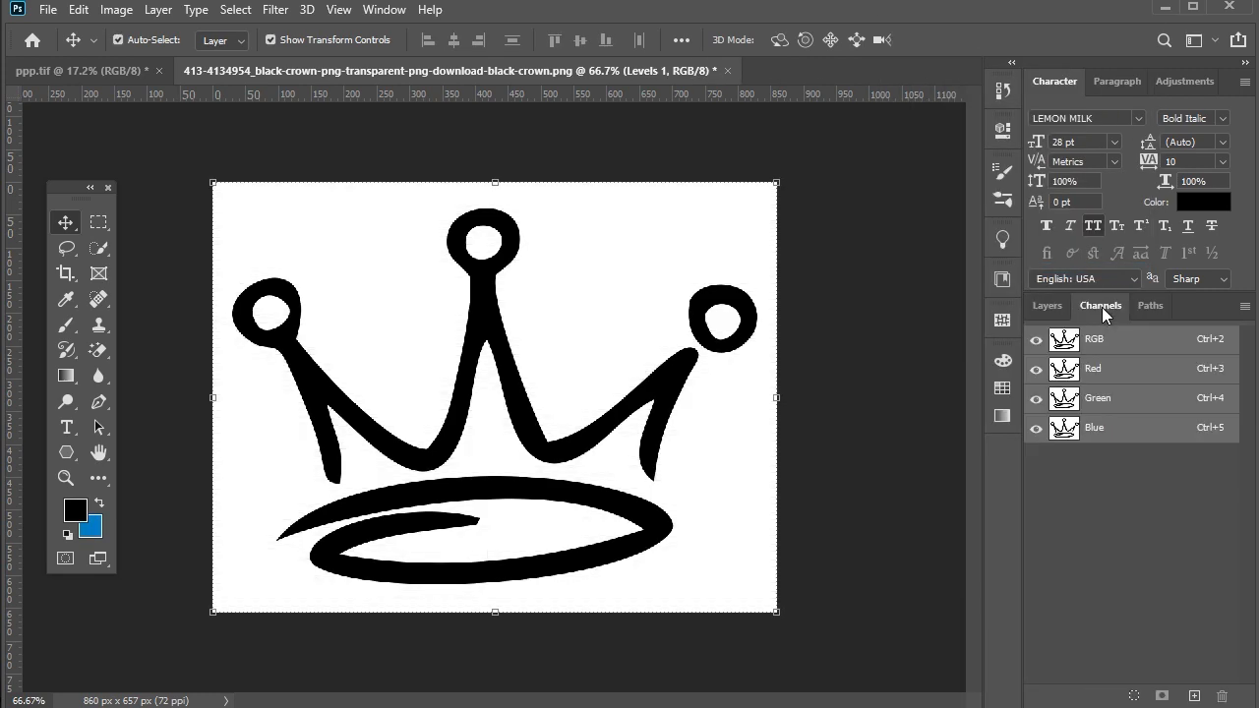
ctrl+click(1066, 426)
click(1044, 299)
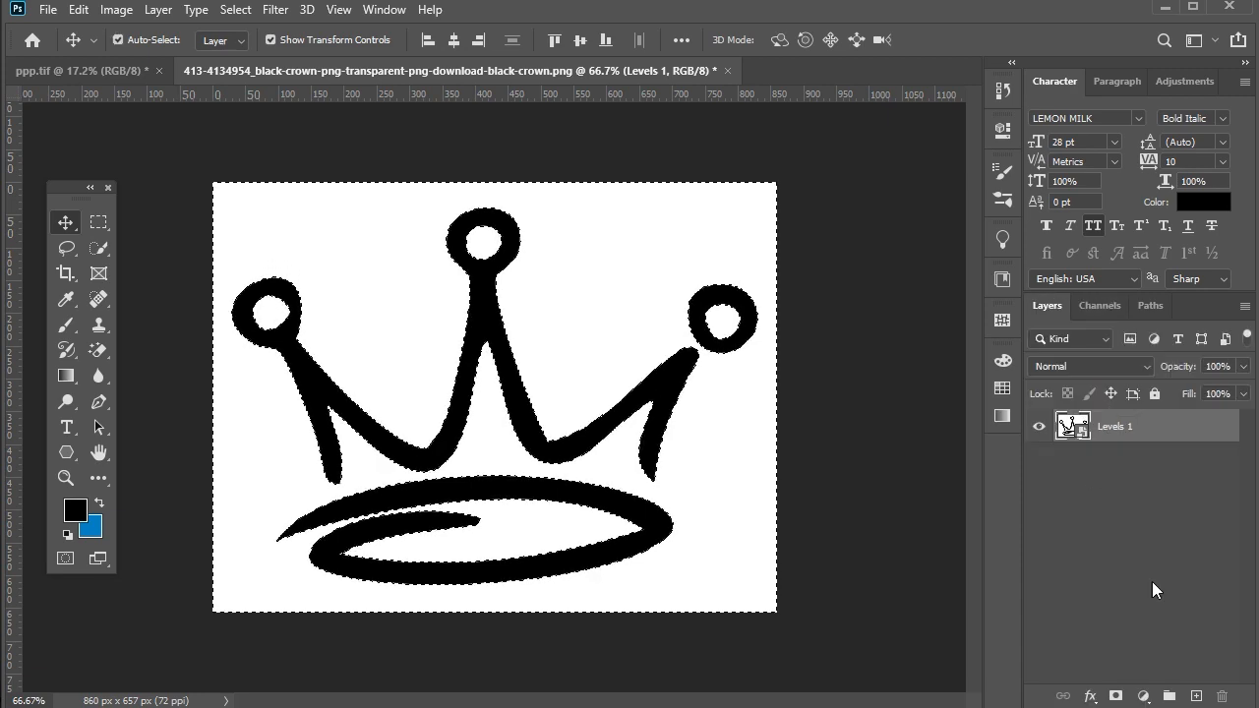
click(1115, 696)
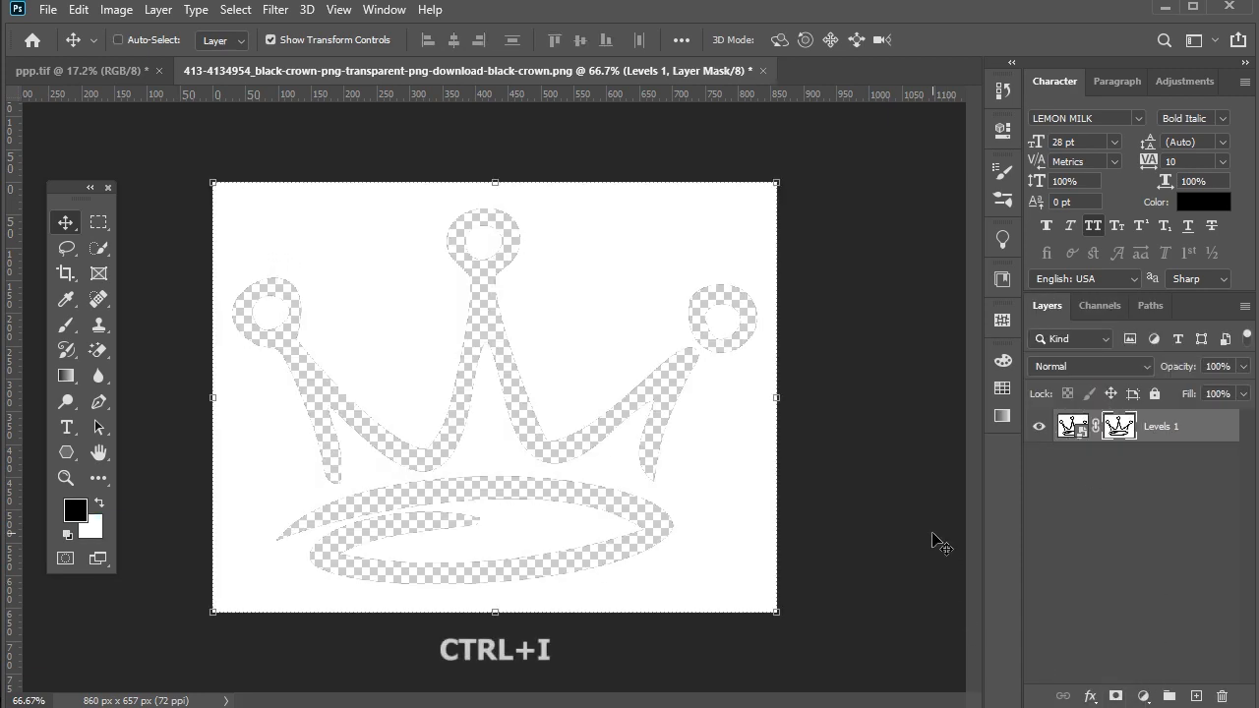
key(ctrl+i)
Step: Convert the masked crown to a smart object and give it a white (#ffffff) Color Overlay at 100% opacity
right_click(1187, 433)
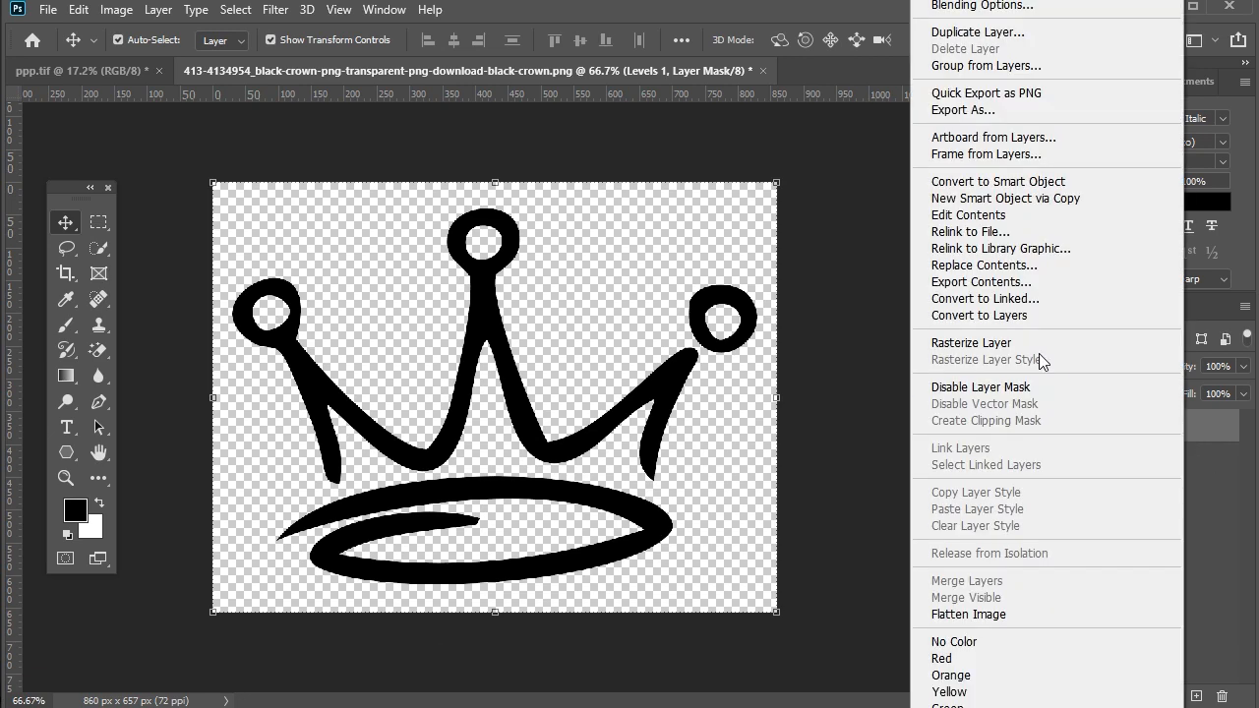
click(1043, 180)
click(1089, 697)
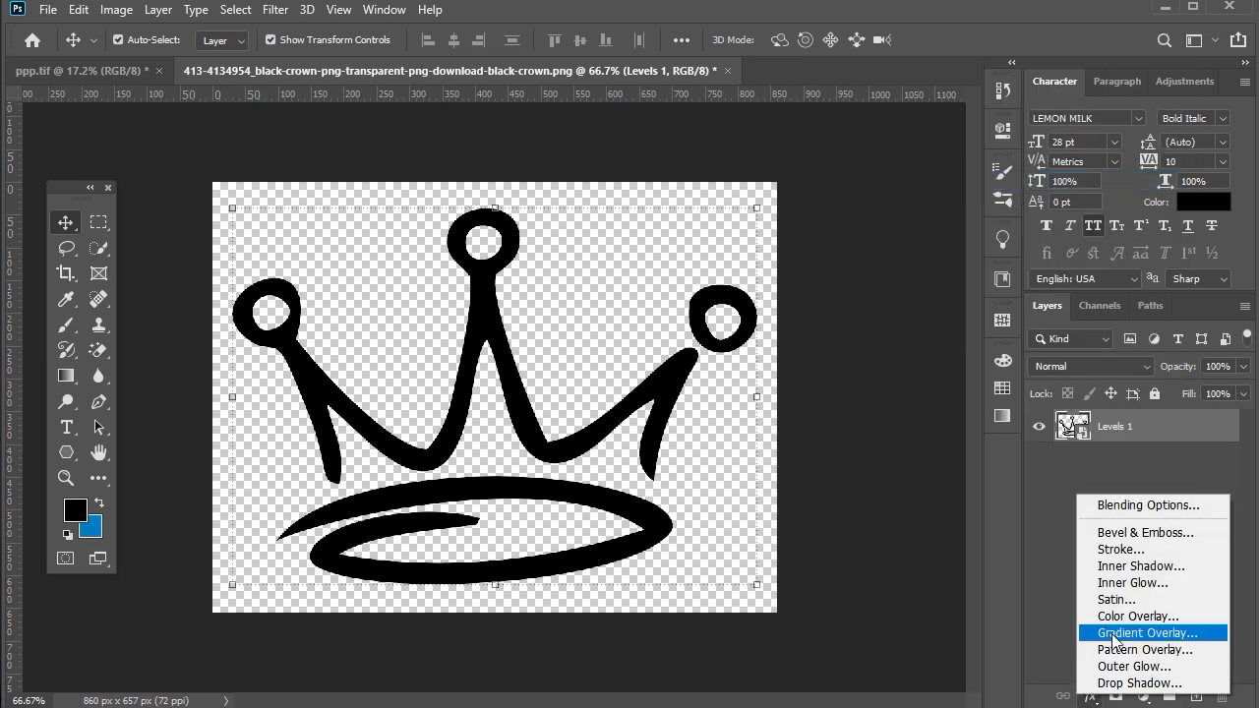
click(1115, 616)
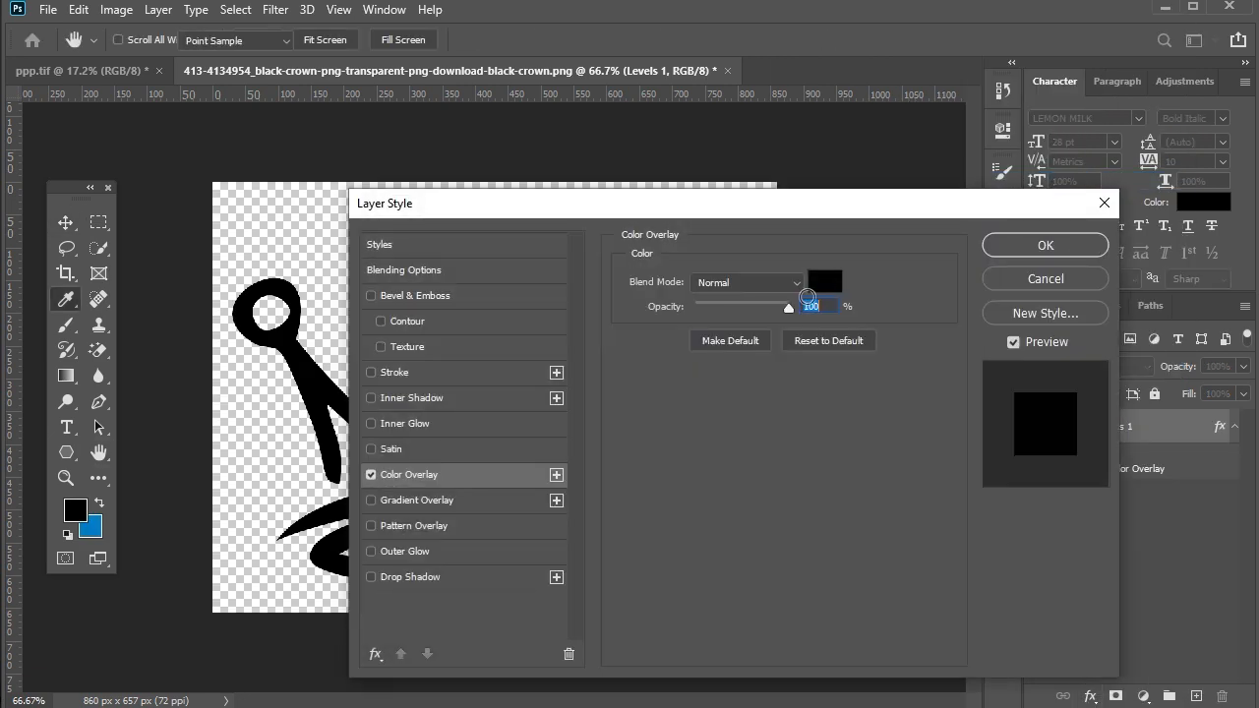
click(824, 282)
text(ffffff)
click(1101, 165)
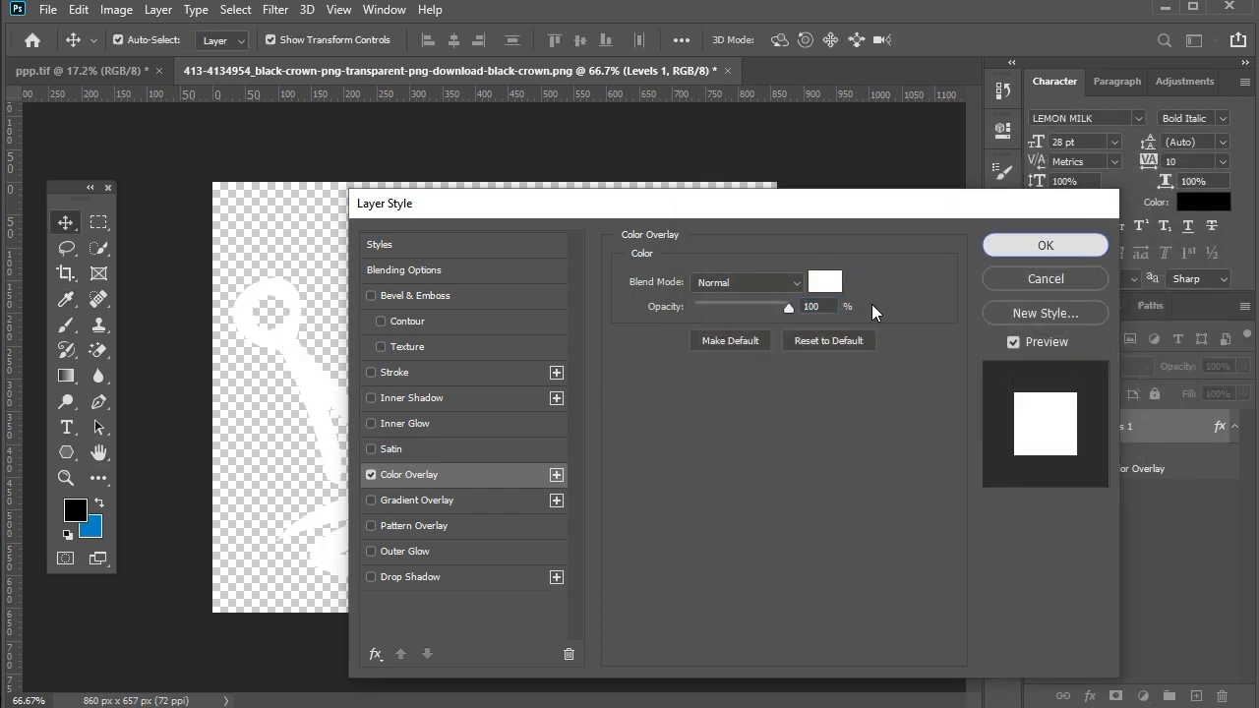
key(Return)
Step: Place the white crown in ppp.tif above the woman's head and flip it horizontally
drag(658, 398, 527, 206)
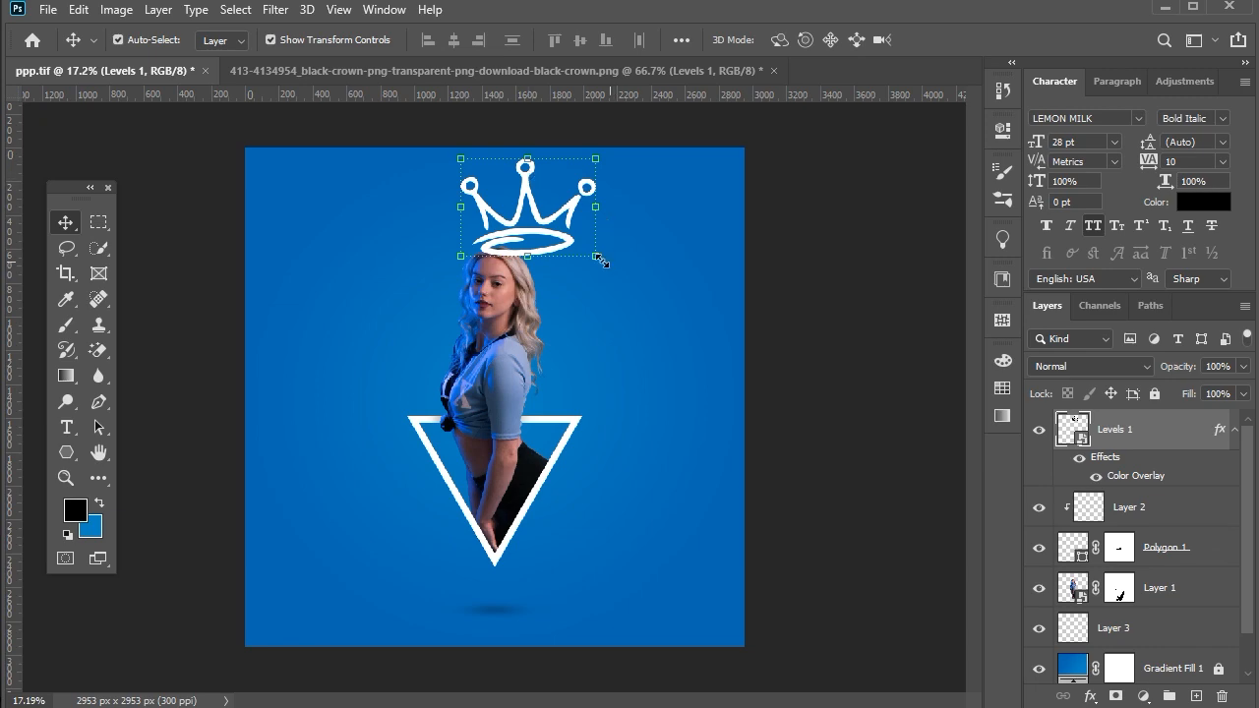
click(600, 259)
right_click(543, 229)
click(620, 529)
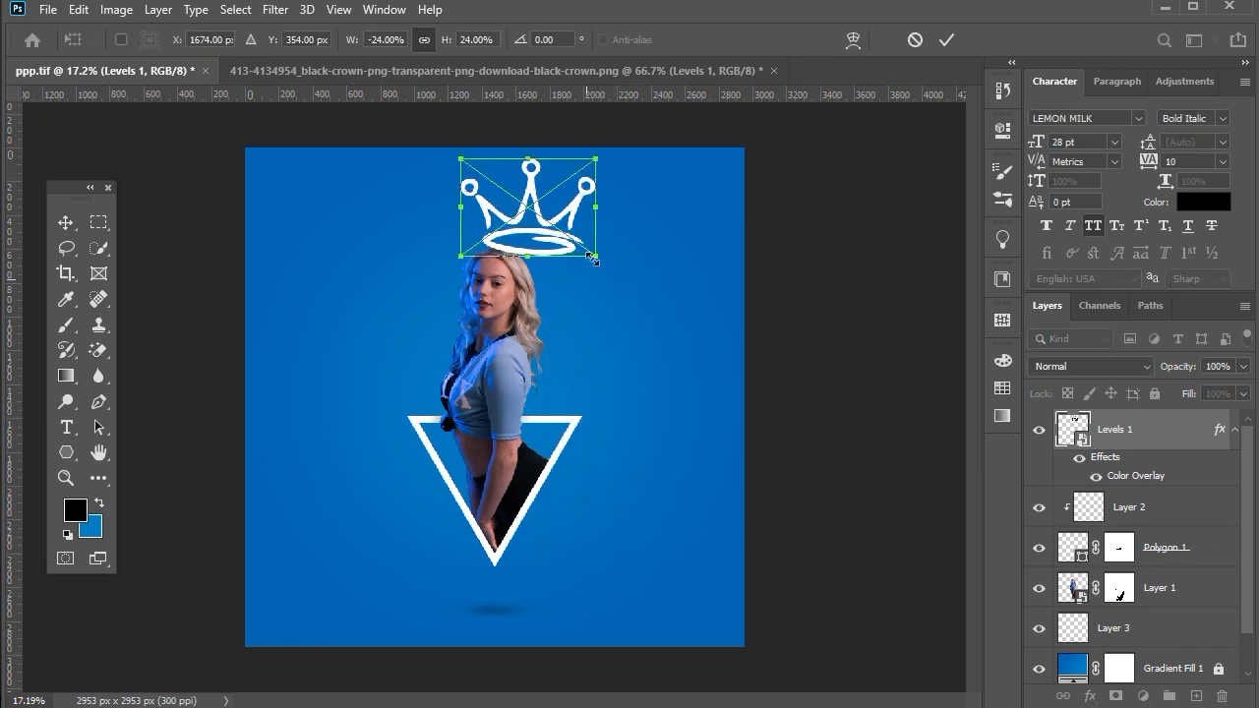
Step: Scale the crown down to about 15.49%, shrink it slightly further and center it above the woman's head
drag(530, 255, 522, 209)
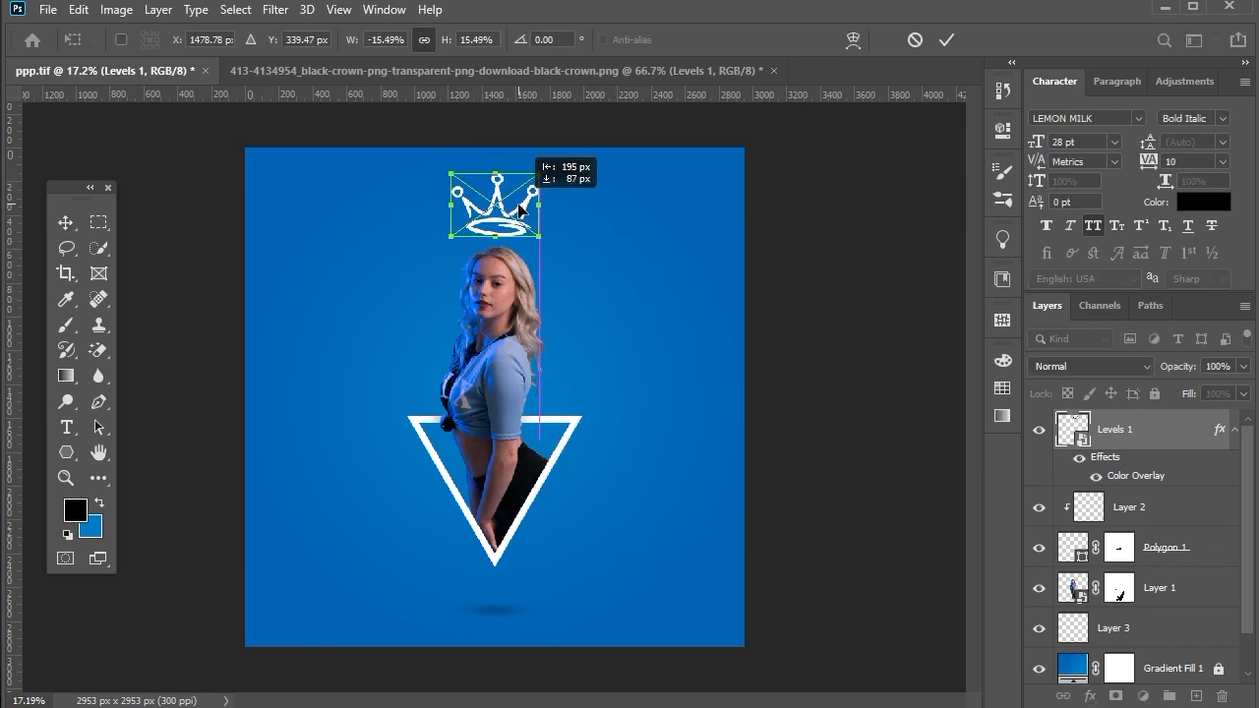
double_click(520, 211)
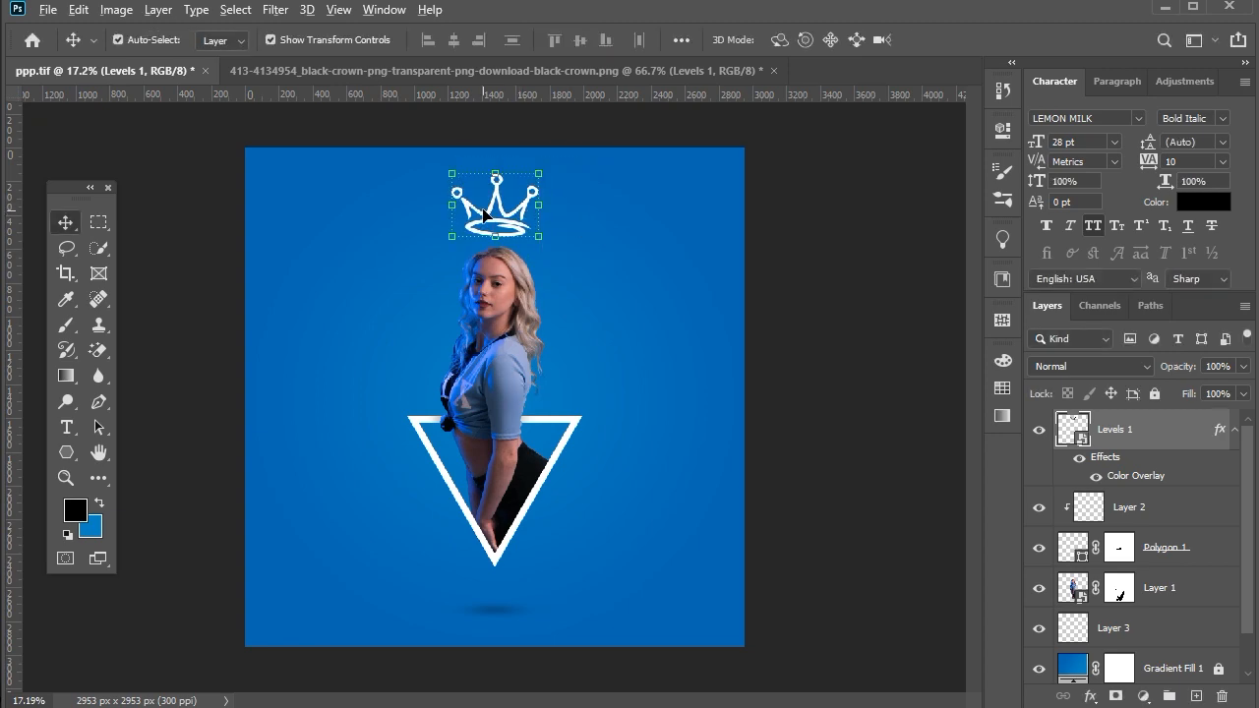
scroll(487, 248, up, 6)
drag(502, 228, 515, 194)
key(Return)
click(674, 237)
scroll(674, 236, down, 3)
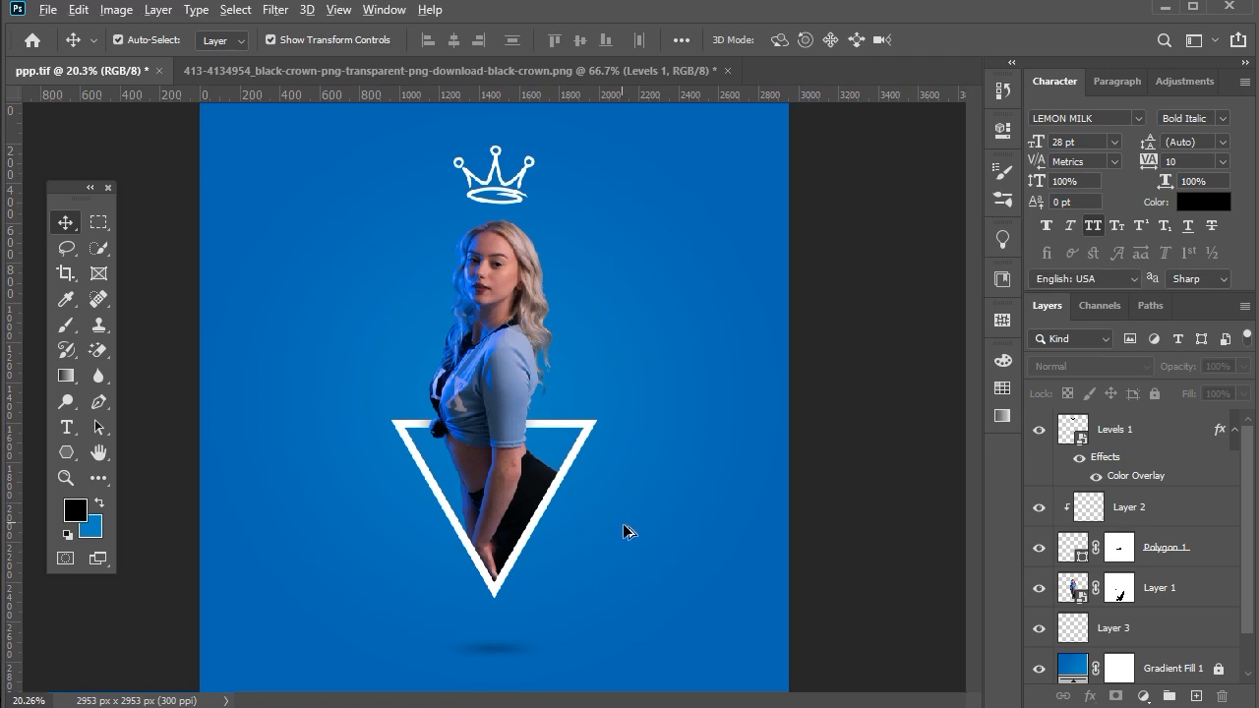
scroll(622, 523, down, 2)
scroll(536, 548, up, 1)
scroll(536, 548, up, 1)
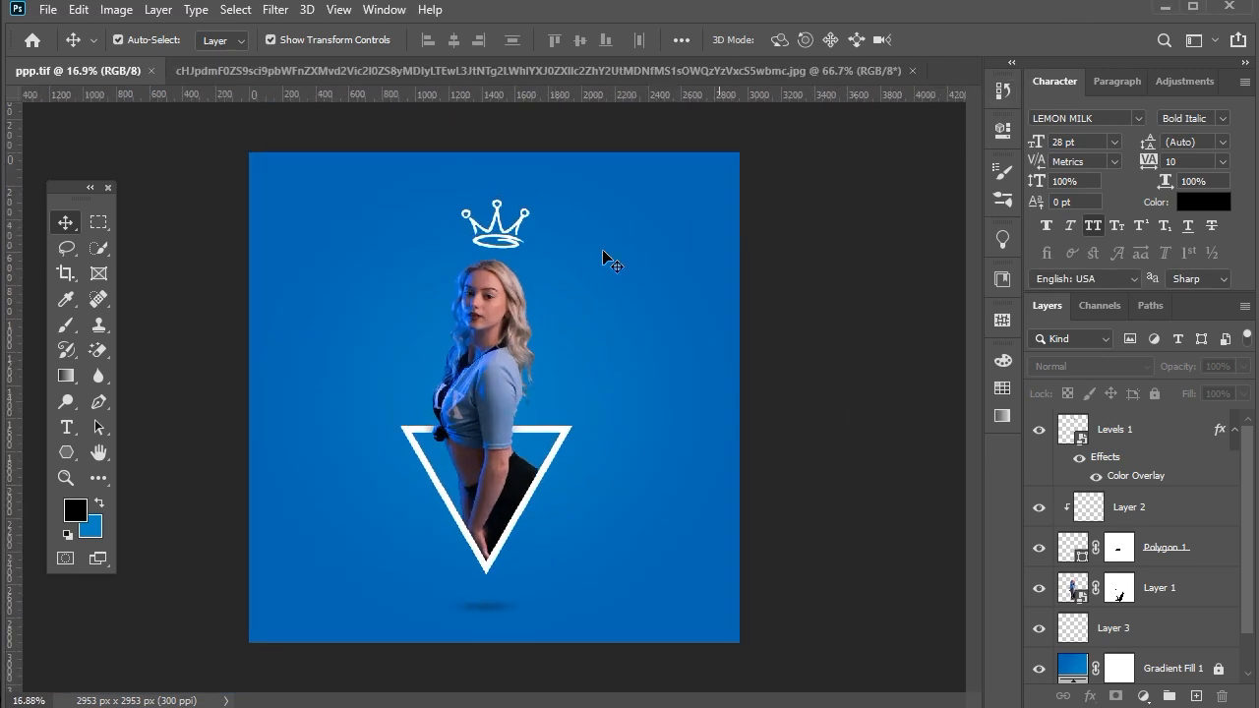
Step: Add a Levels adjustment to the heart-eyes emoji image with a black input of 37 and a white input of 231
click(462, 69)
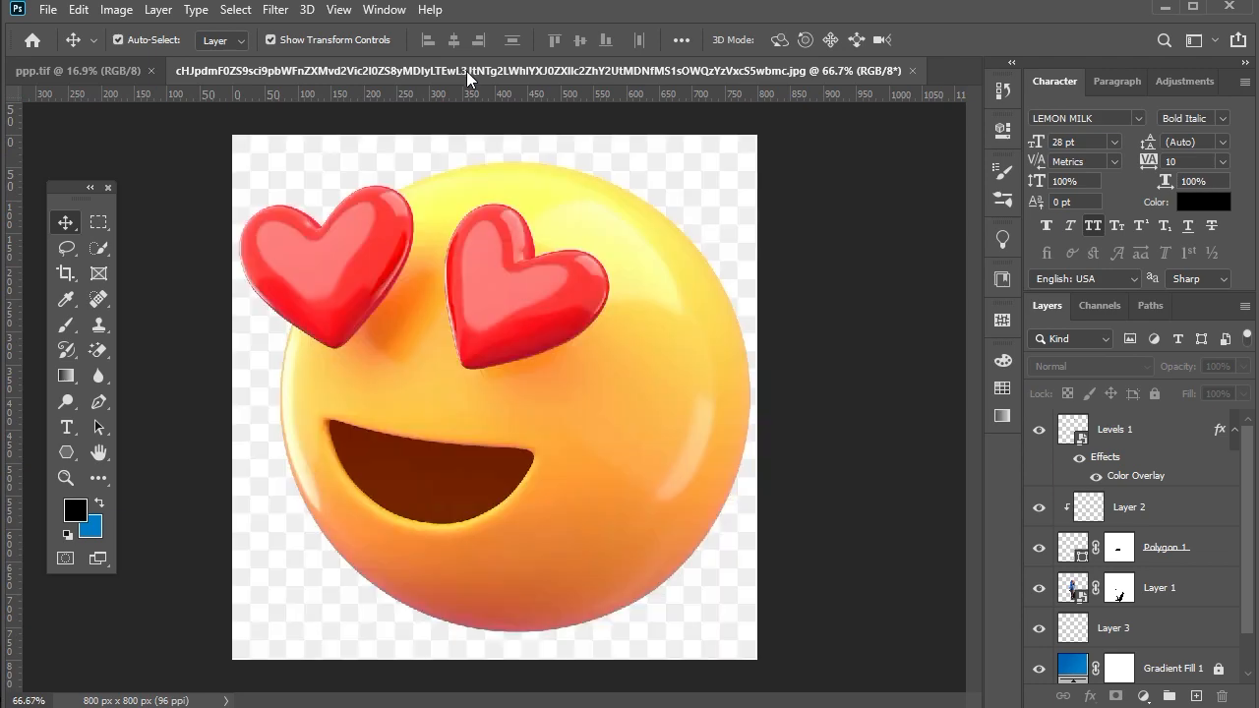
click(1143, 697)
click(1131, 427)
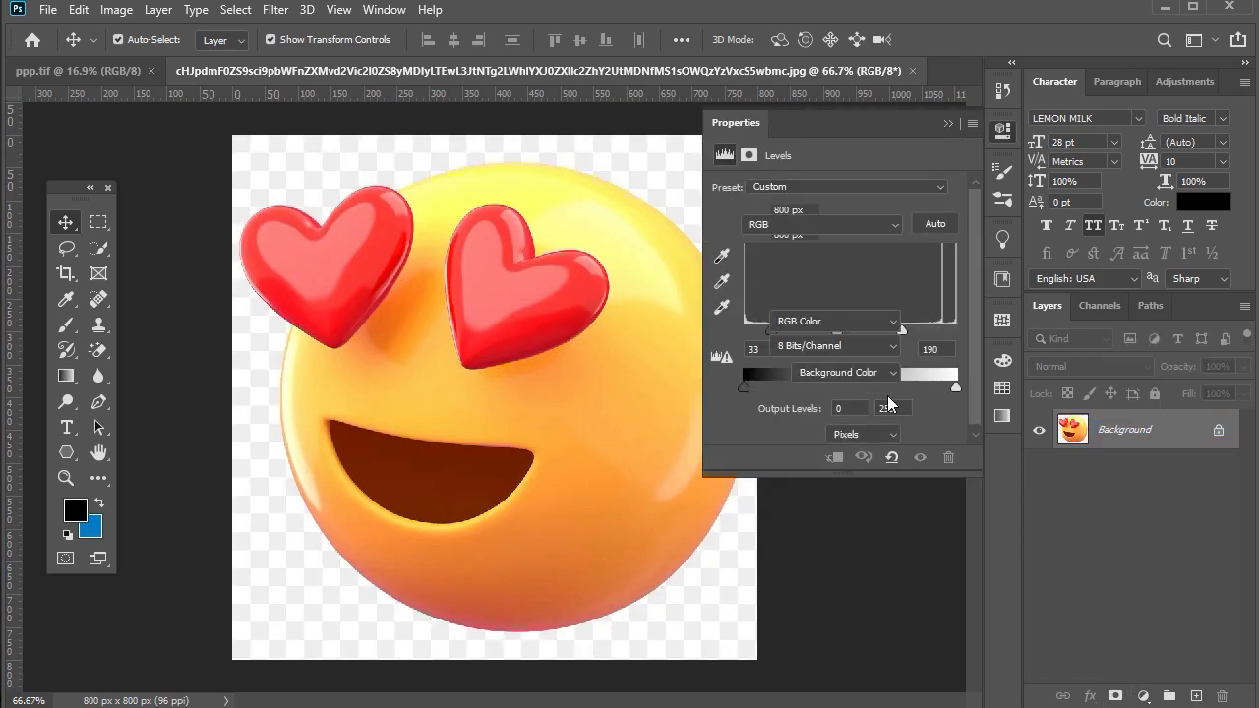
drag(743, 330, 774, 328)
drag(942, 327, 937, 327)
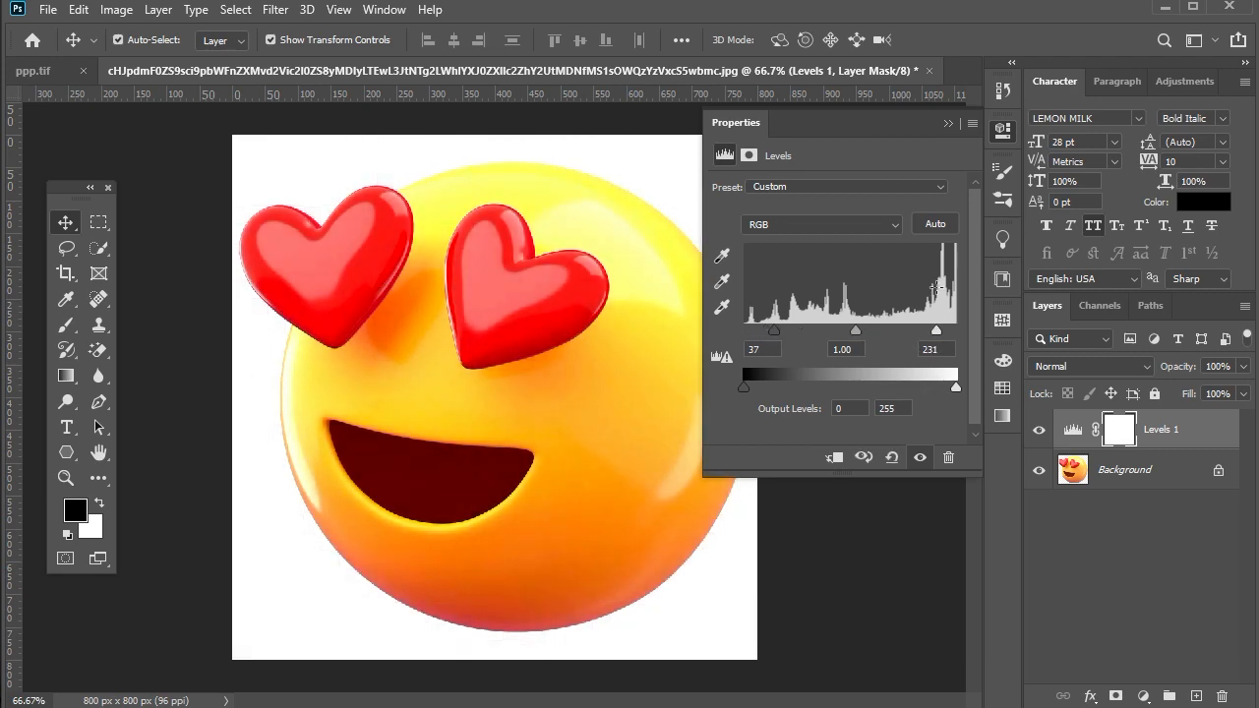
click(947, 124)
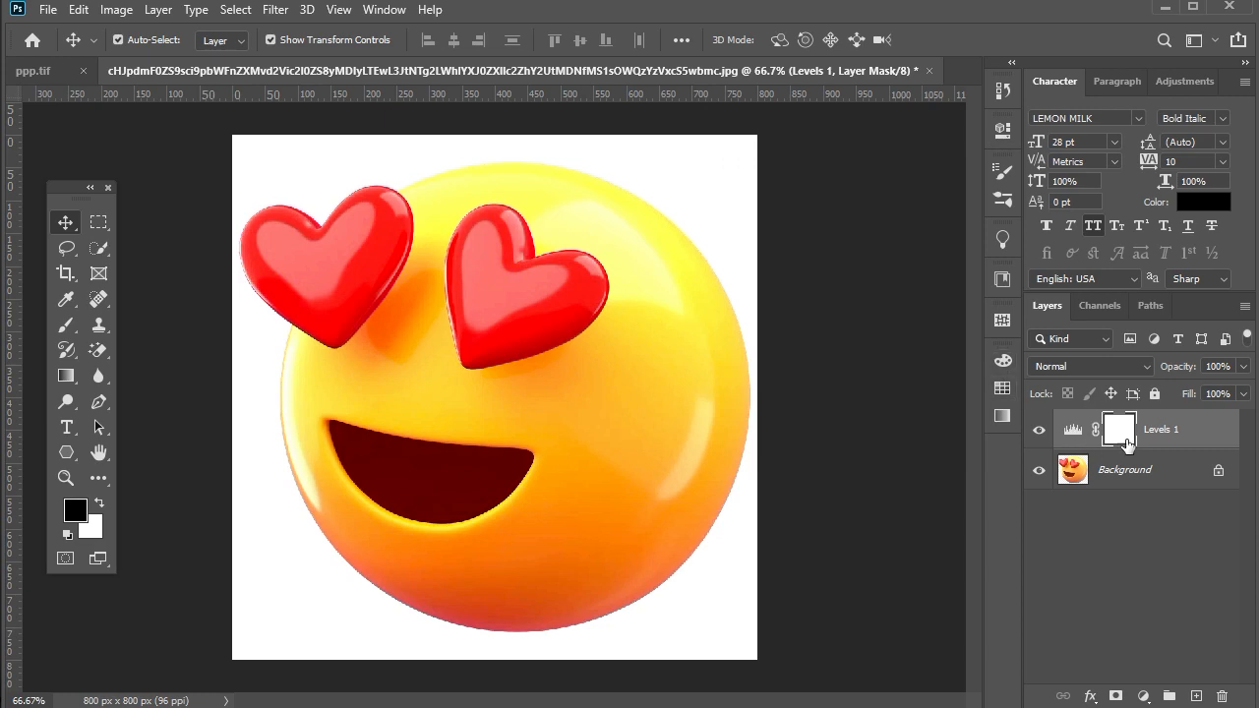
Step: Unlock the emoji's Background layer and convert it together with the Levels 1 adjustment into one smart object
click(1218, 470)
shift+click(1174, 433)
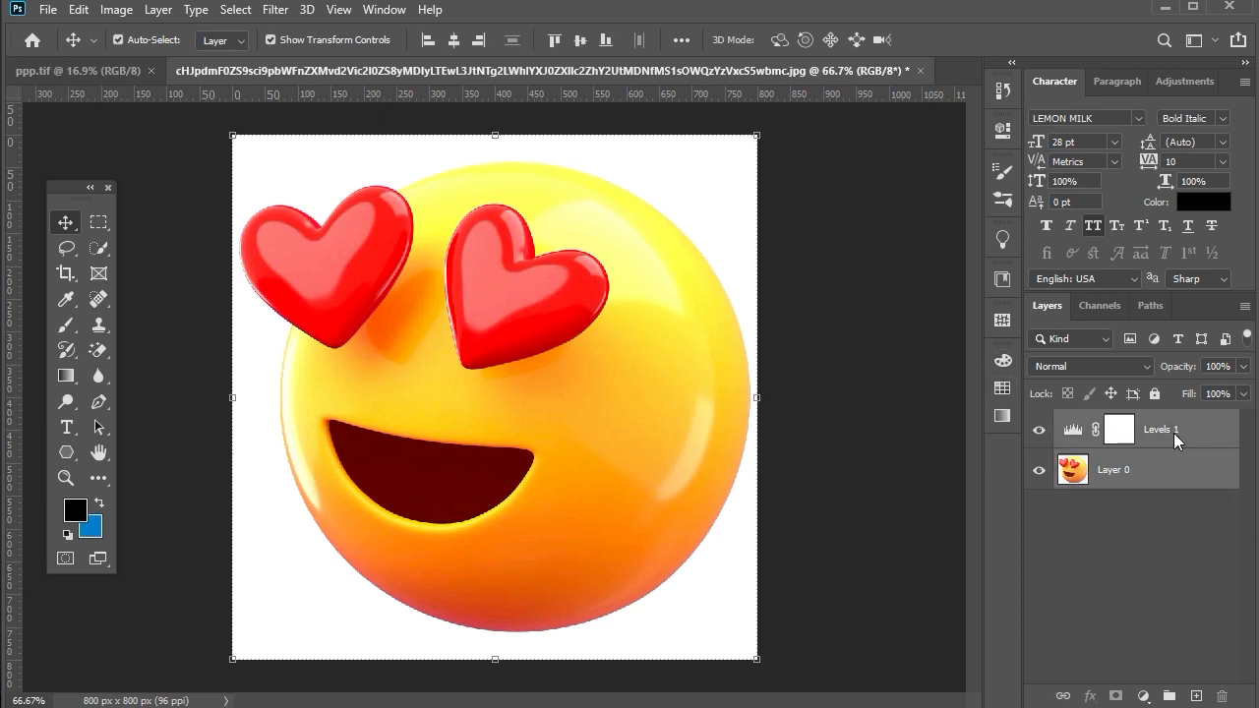
right_click(1173, 433)
click(977, 274)
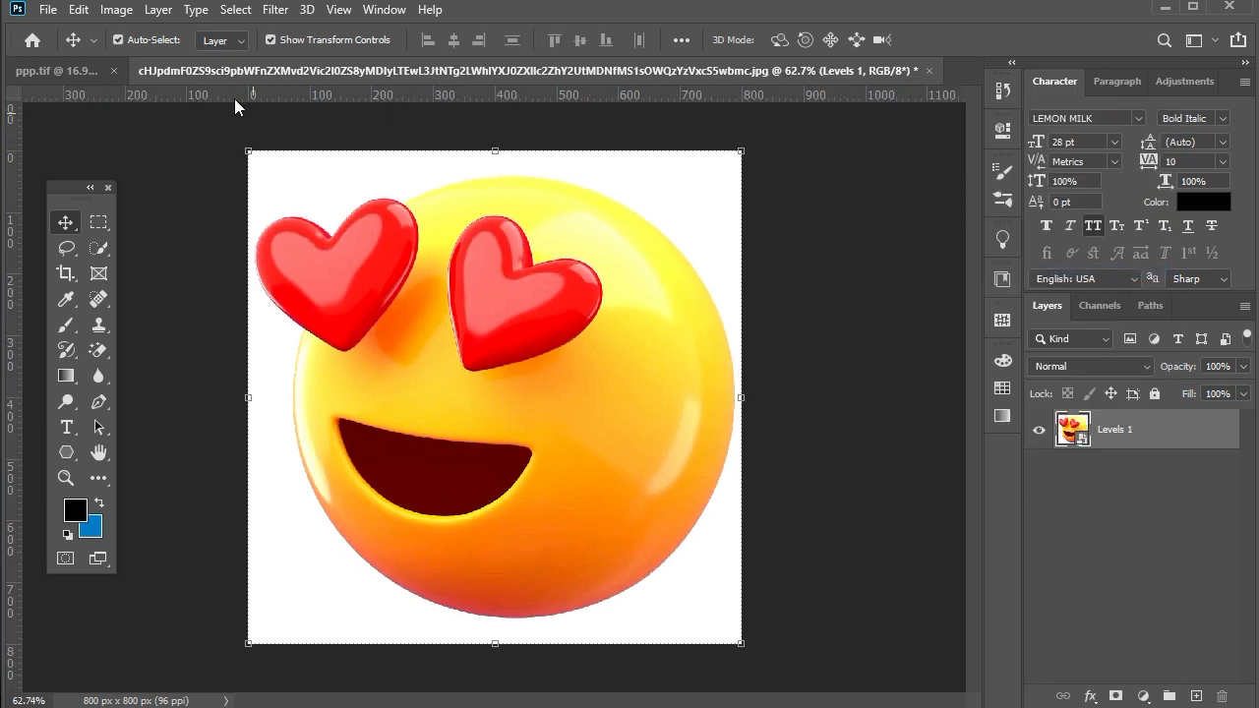
Step: Select the whole emoji with the Object Selection tool, leaving out the white background
click(225, 12)
click(140, 236)
drag(99, 248, 157, 267)
click(164, 251)
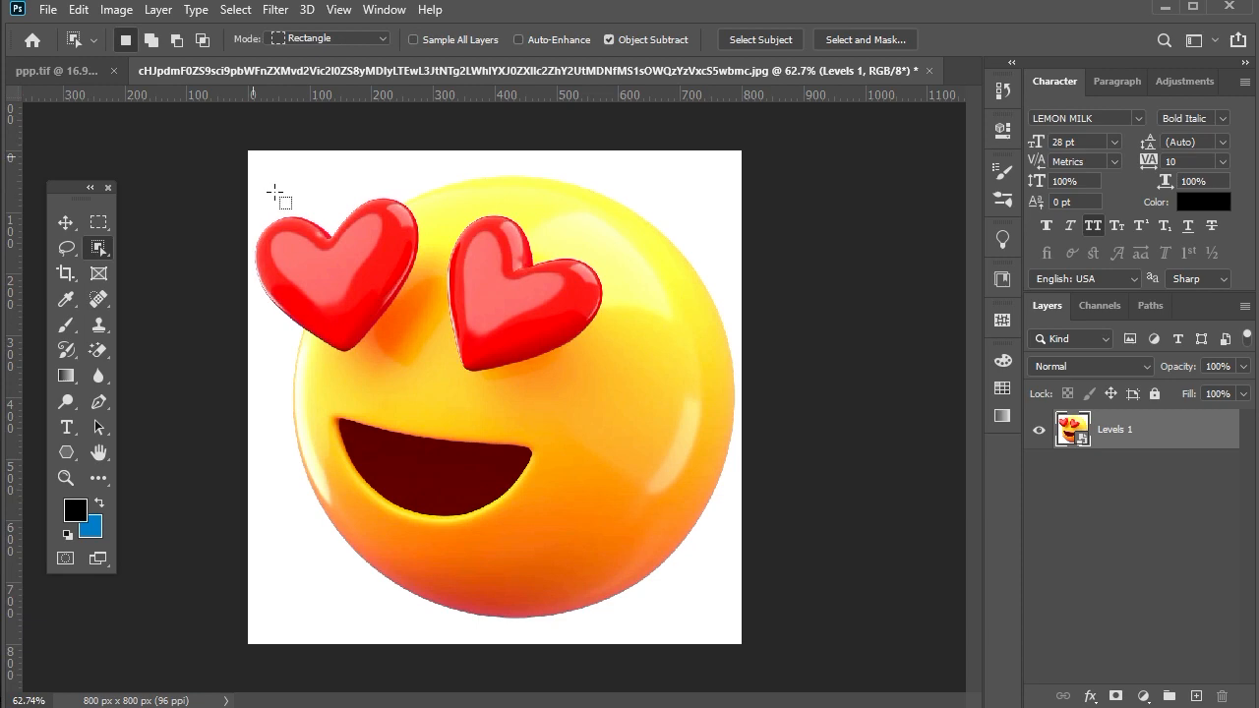
drag(252, 155, 756, 702)
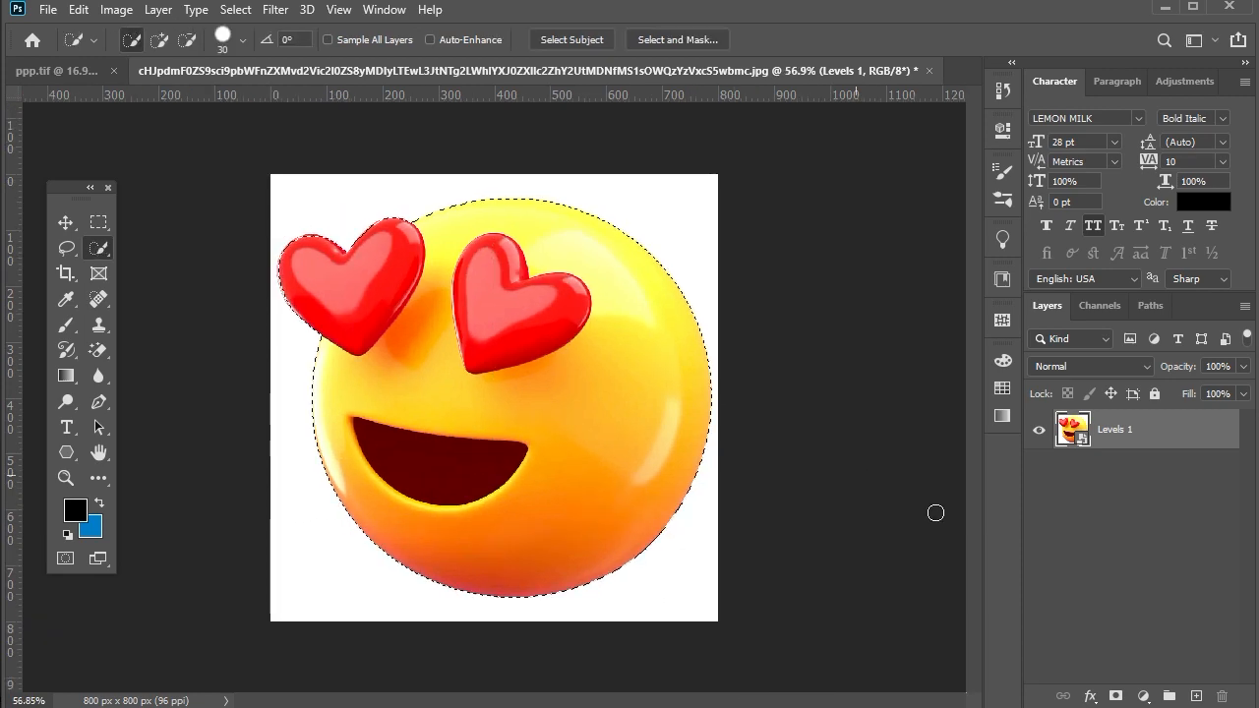
Step: Mask away the emoji's white background using the selection and convert the masked layer to a smart object
click(1108, 697)
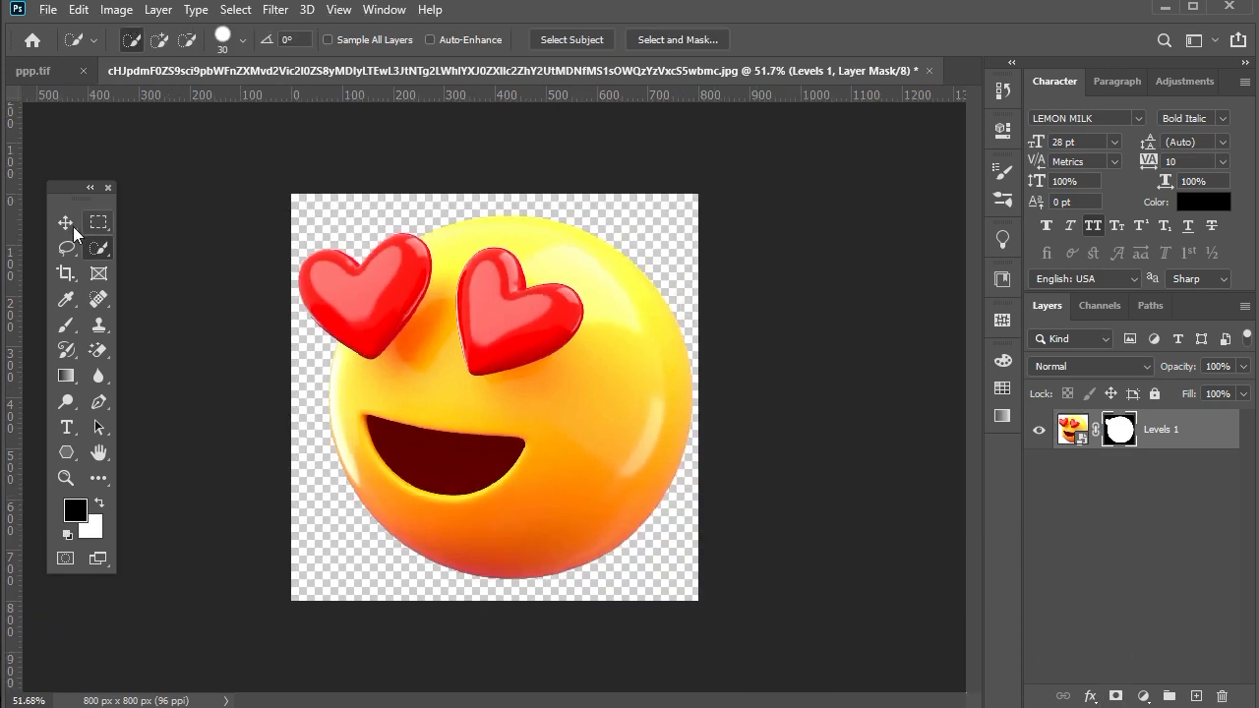
right_click(1141, 441)
click(1001, 181)
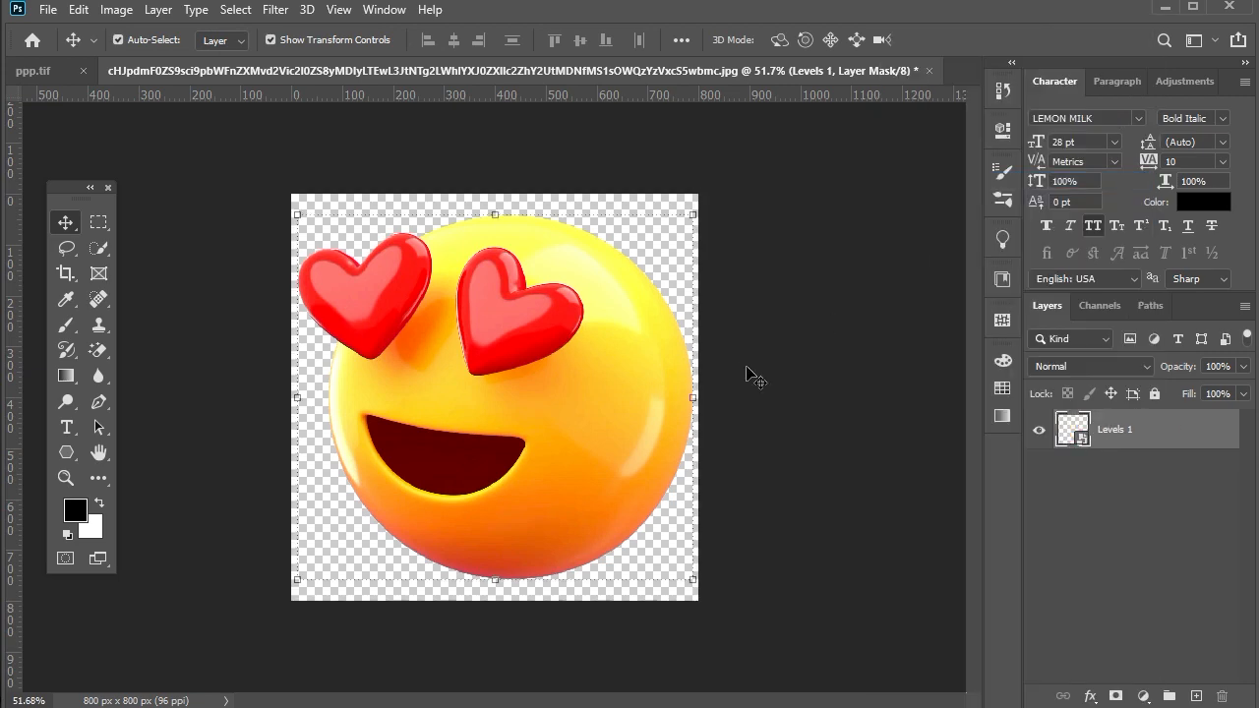
Step: Place the heart-eyes emoji in ppp.tif right of the woman's head and a duplicate over the canvas's lower-right corner
drag(591, 417, 734, 636)
key(Return)
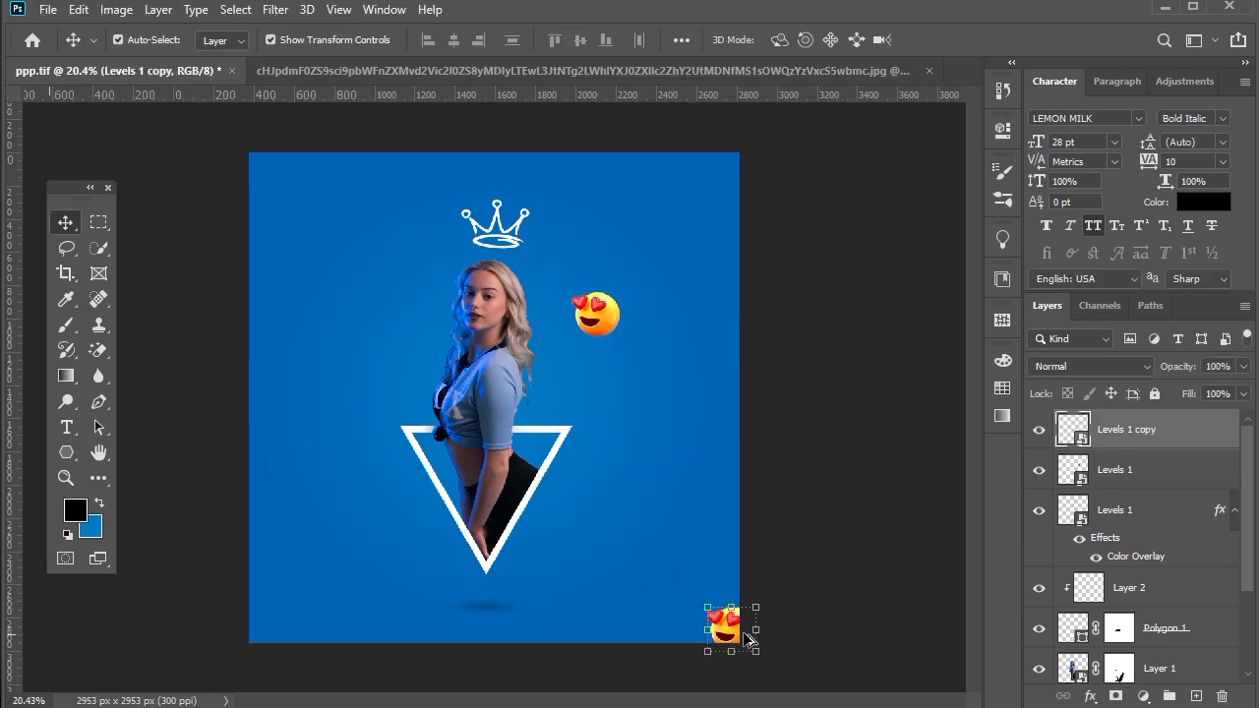
Step: Apply a Motion Blur to the corner emoji with an angle of -43° and a distance of 29 pixels
scroll(613, 392, up, 1)
click(274, 9)
mouse_move(450, 238)
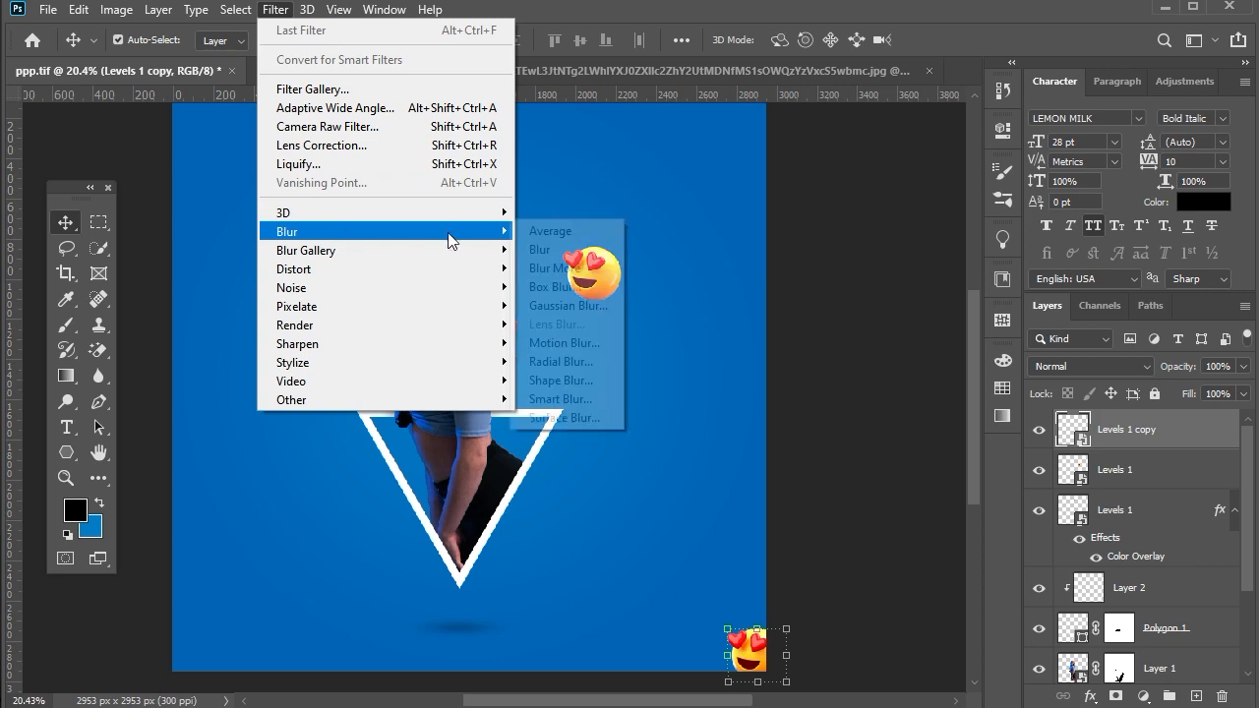
click(577, 345)
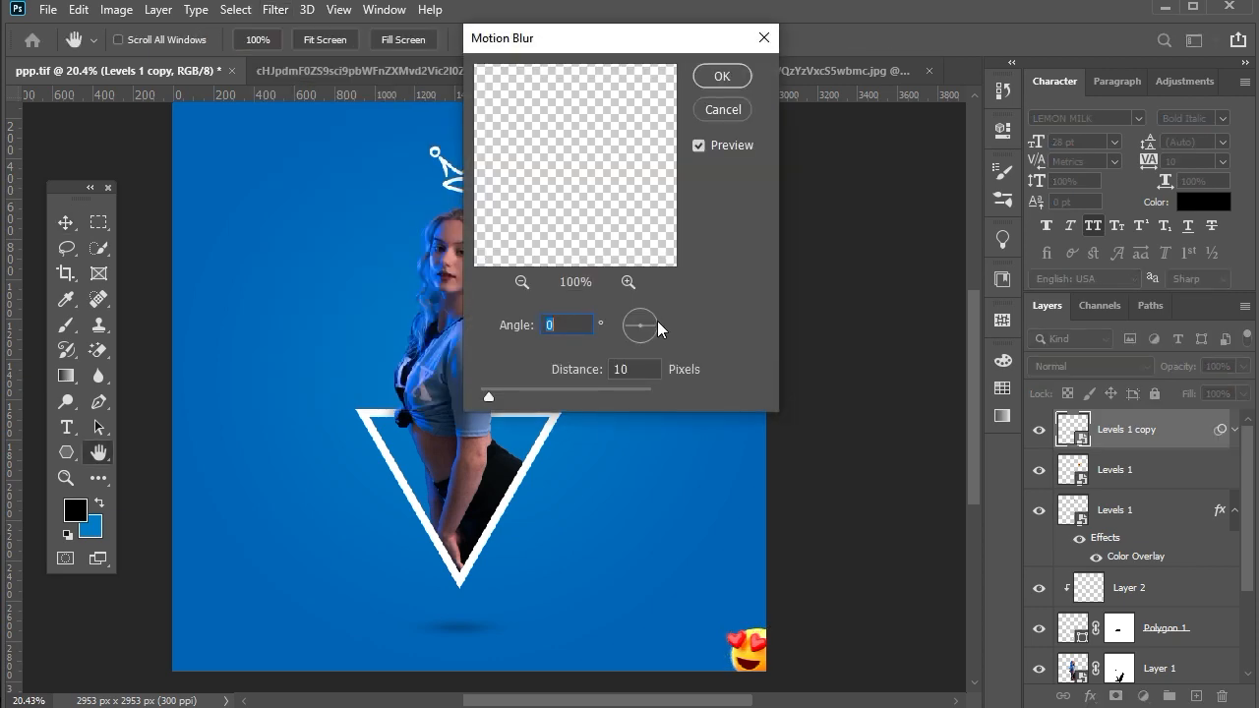
drag(650, 339, 630, 316)
drag(502, 398, 504, 402)
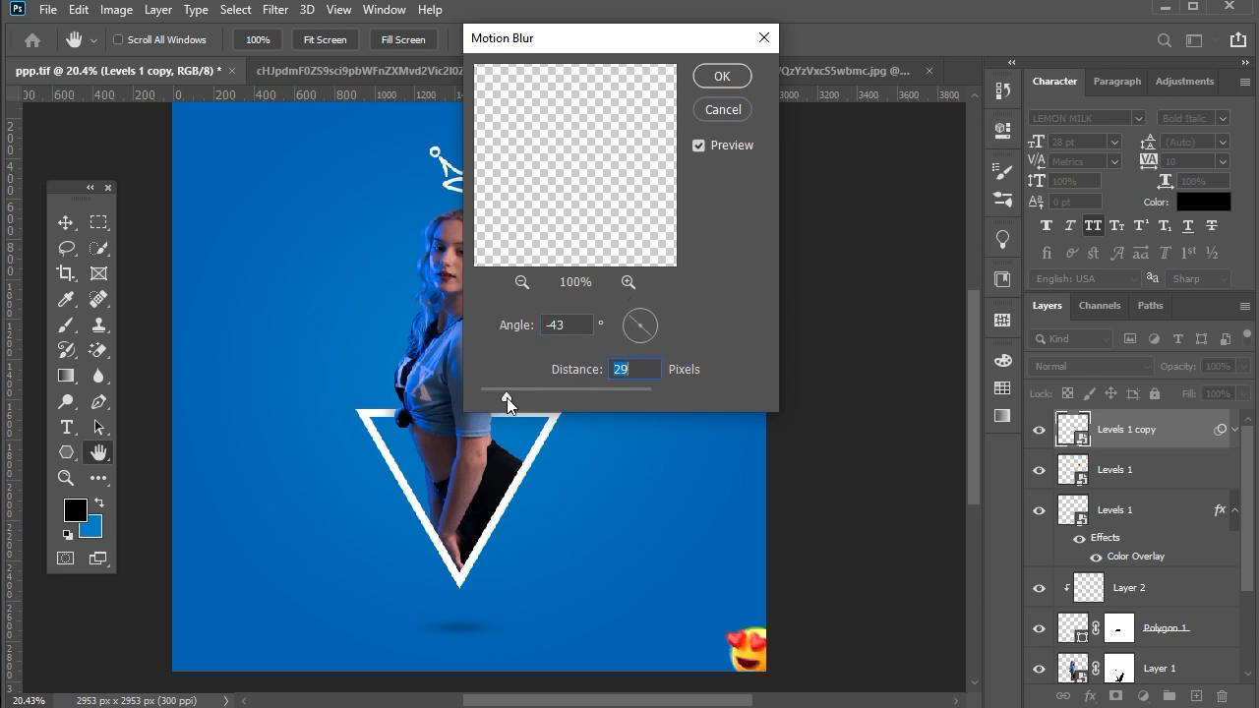
click(726, 79)
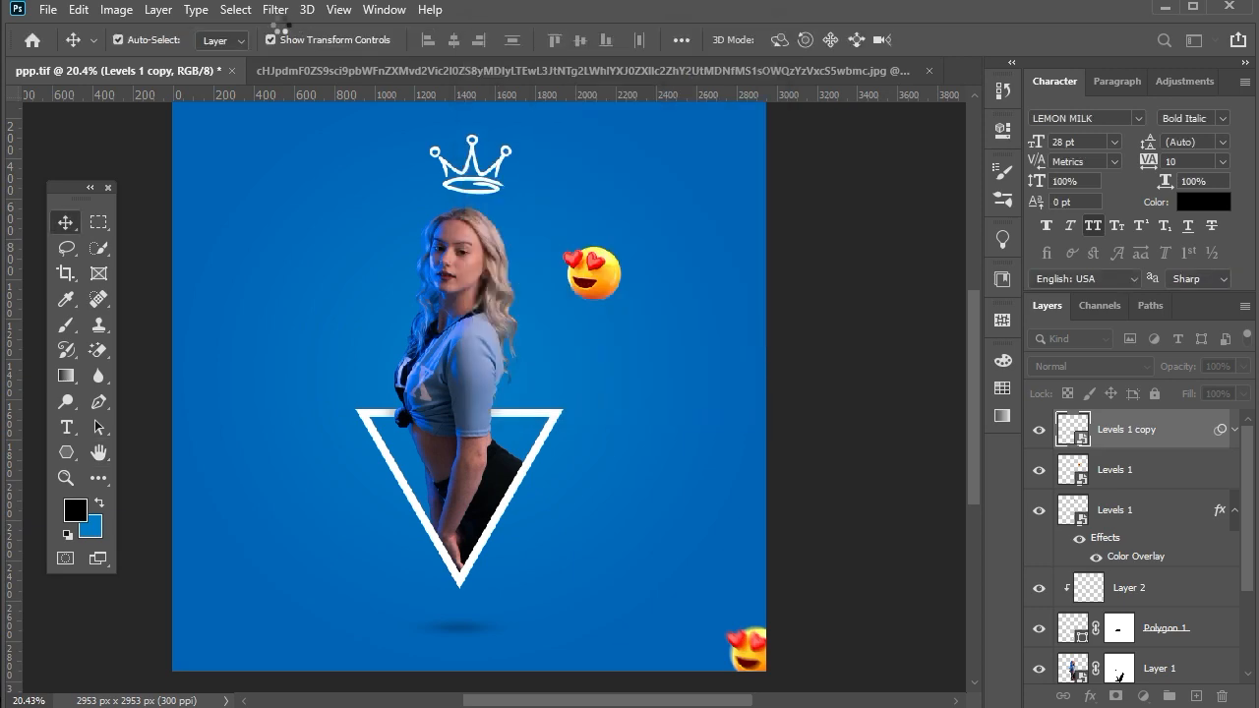
Step: Apply a Gaussian Blur with a radius of 2.5 pixels to the emoji in the lower-right corner
click(274, 10)
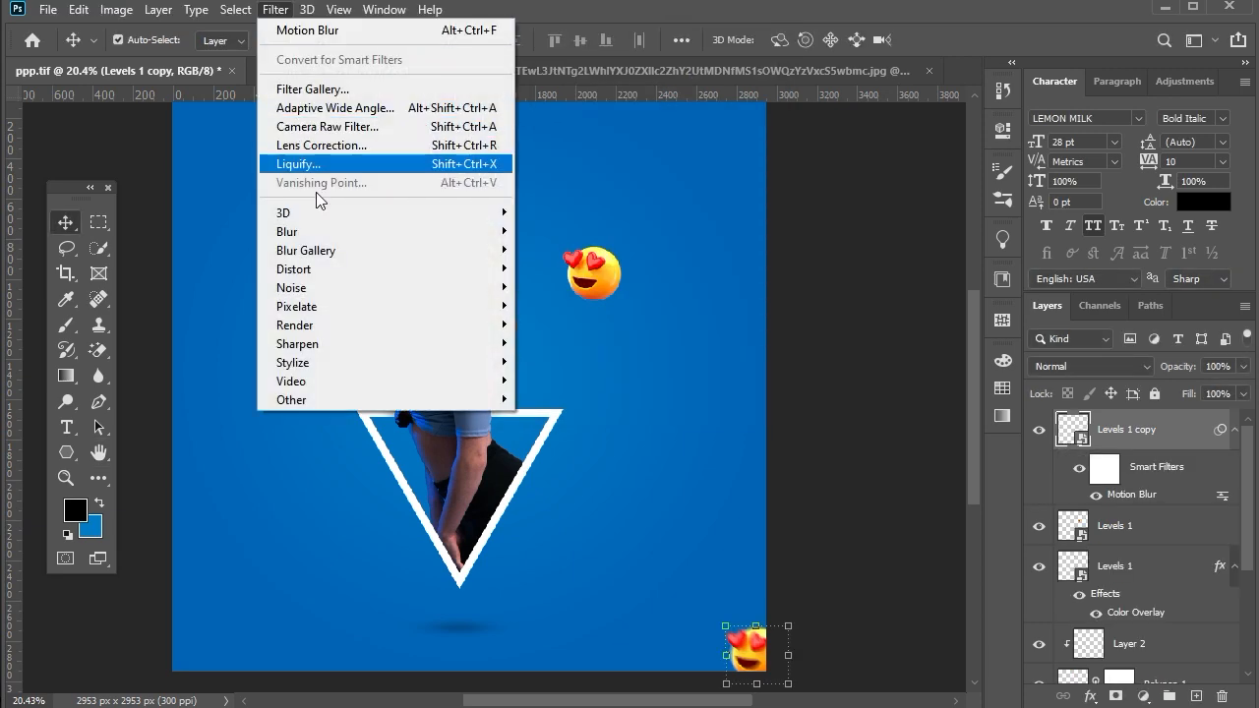
mouse_move(436, 241)
click(546, 309)
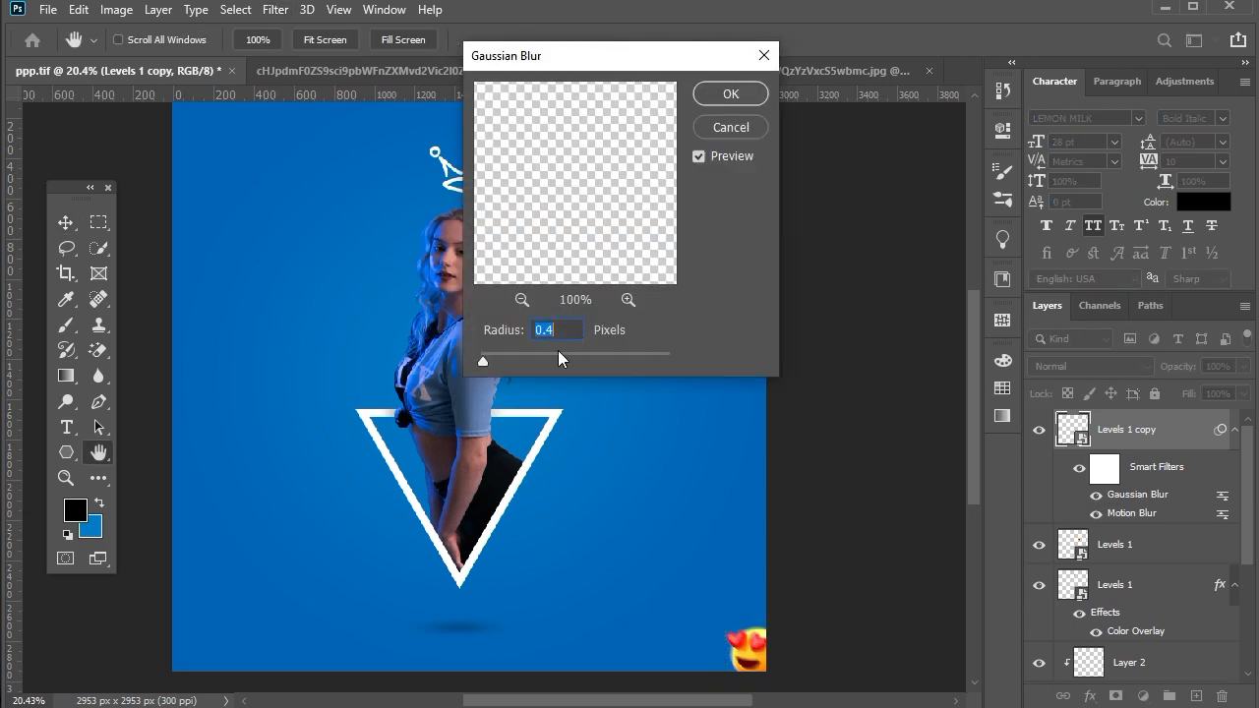
drag(495, 361, 505, 364)
click(731, 94)
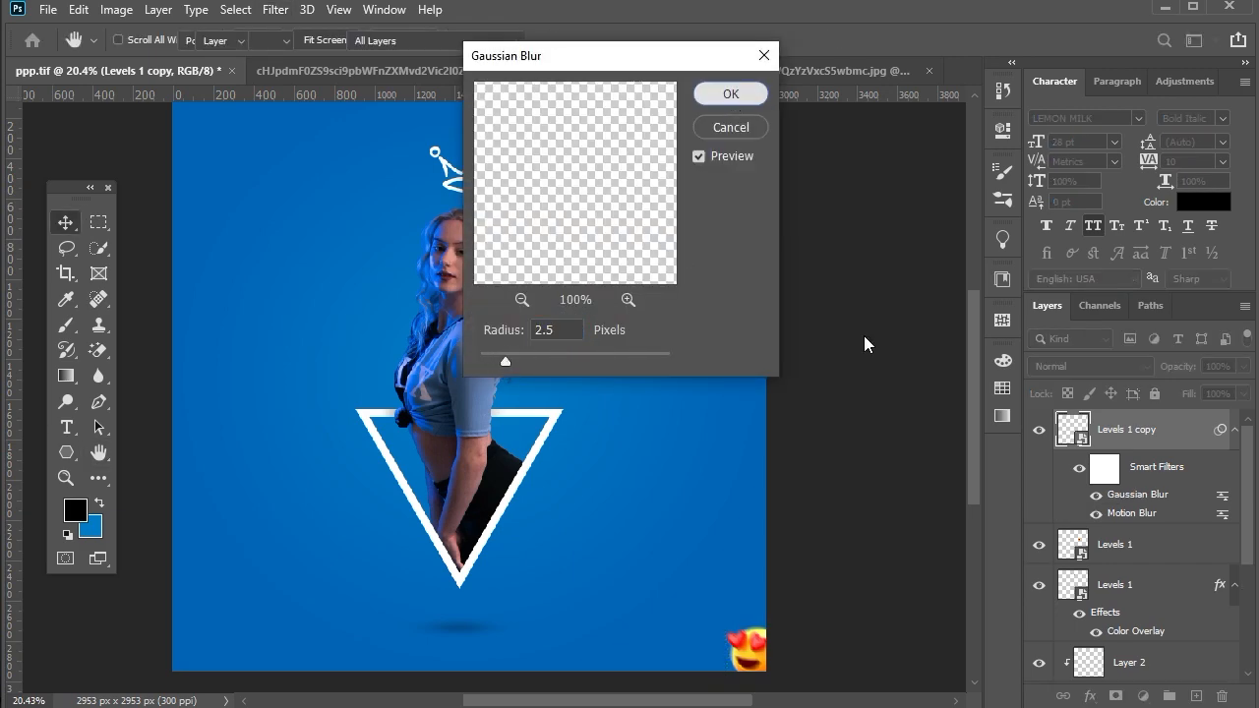
Step: Duplicate the heart-eyes emoji beside the woman into the canvas's upper-right corner and enlarge the copy so the corner crops it
click(593, 278)
scroll(657, 308, down, 2)
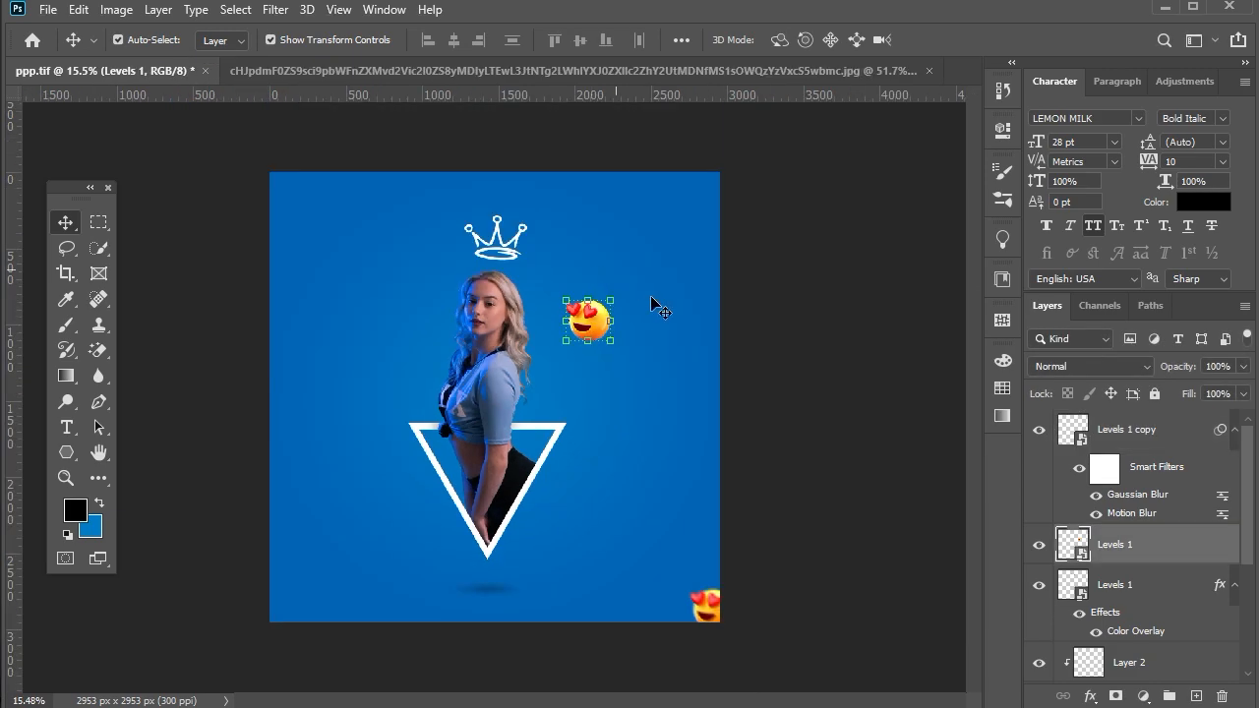
scroll(610, 315, up, 4)
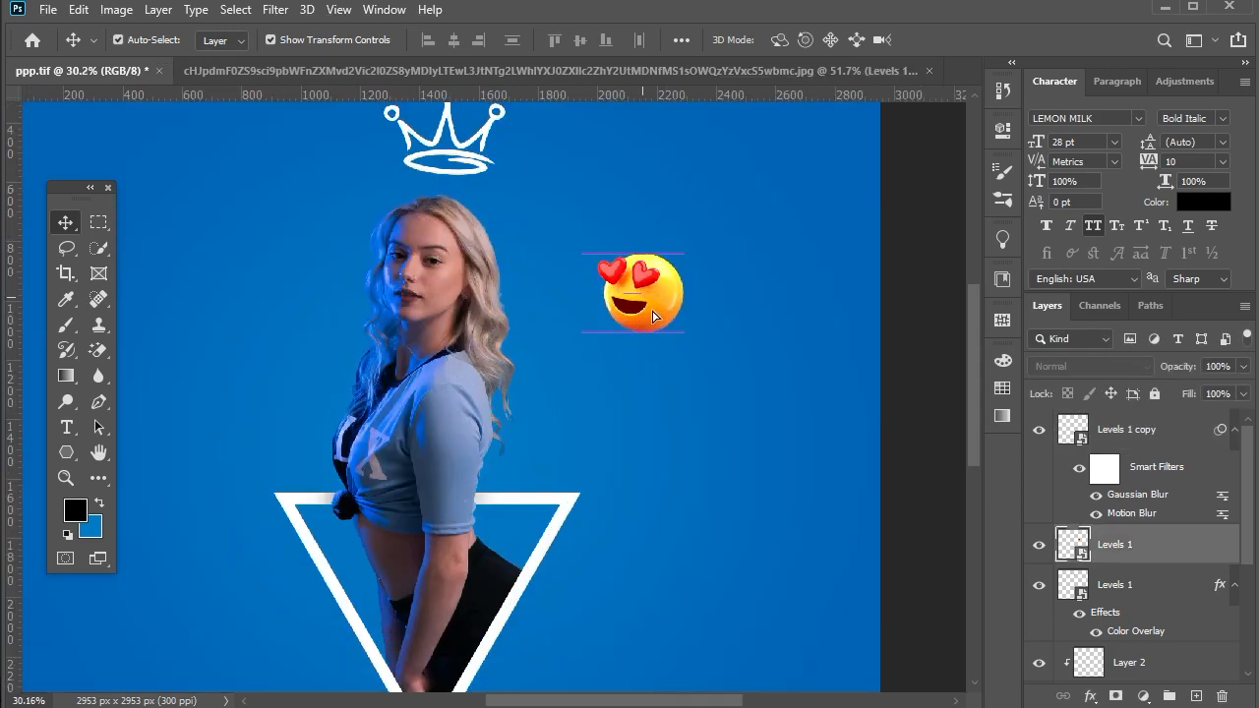
scroll(673, 313, down, 2)
drag(638, 288, 764, 88)
mouse_move(739, 139)
mouse_down()
mouse_move(714, 164)
mouse_move(762, 143)
mouse_up()
key(Return)
click(829, 256)
scroll(847, 253, down, 3)
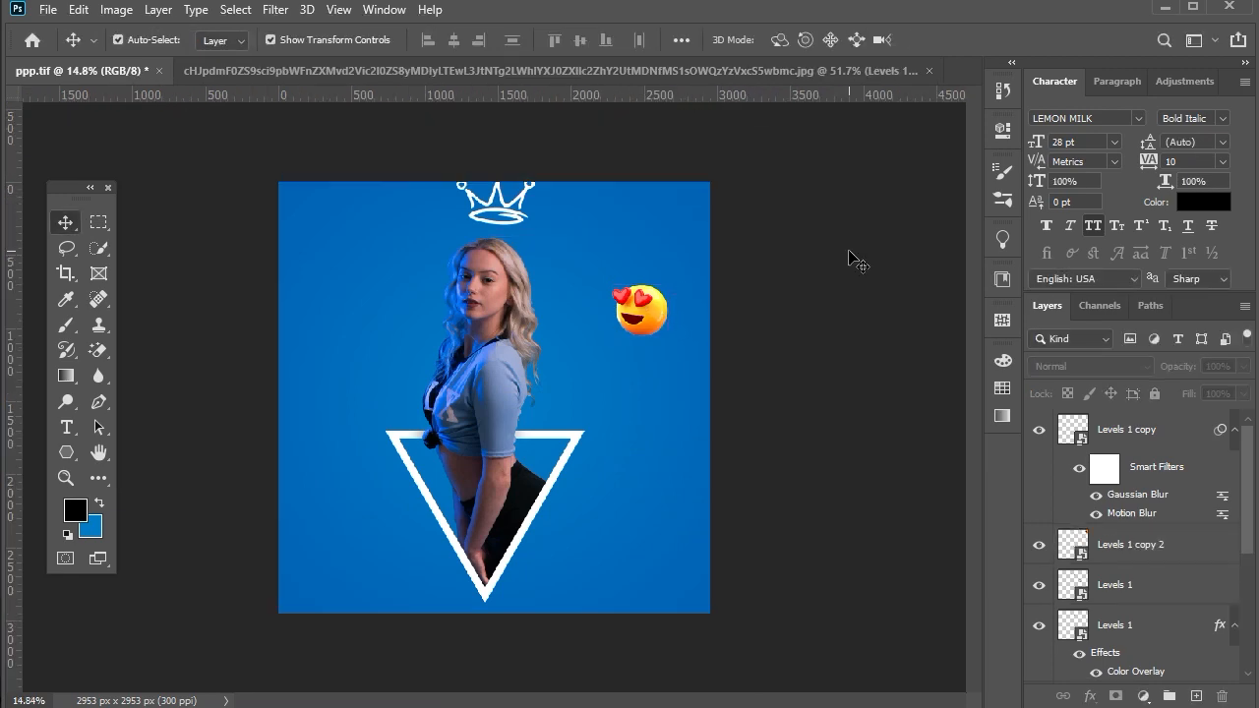
Step: Place the cut-out winking emoji with hearts in ppp.tif, enlarge it slightly and position it left of the woman's head
scroll(685, 288, up, 1)
scroll(649, 288, up, 1)
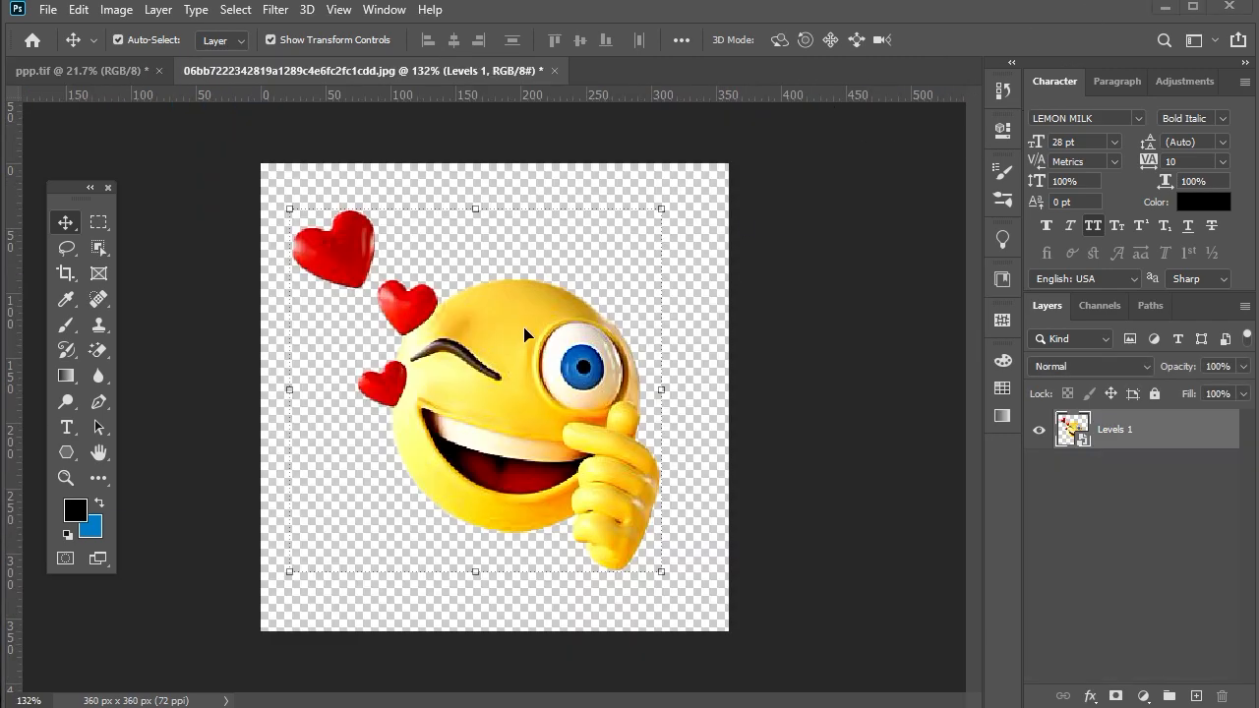
drag(526, 336, 179, 104)
drag(377, 217, 346, 277)
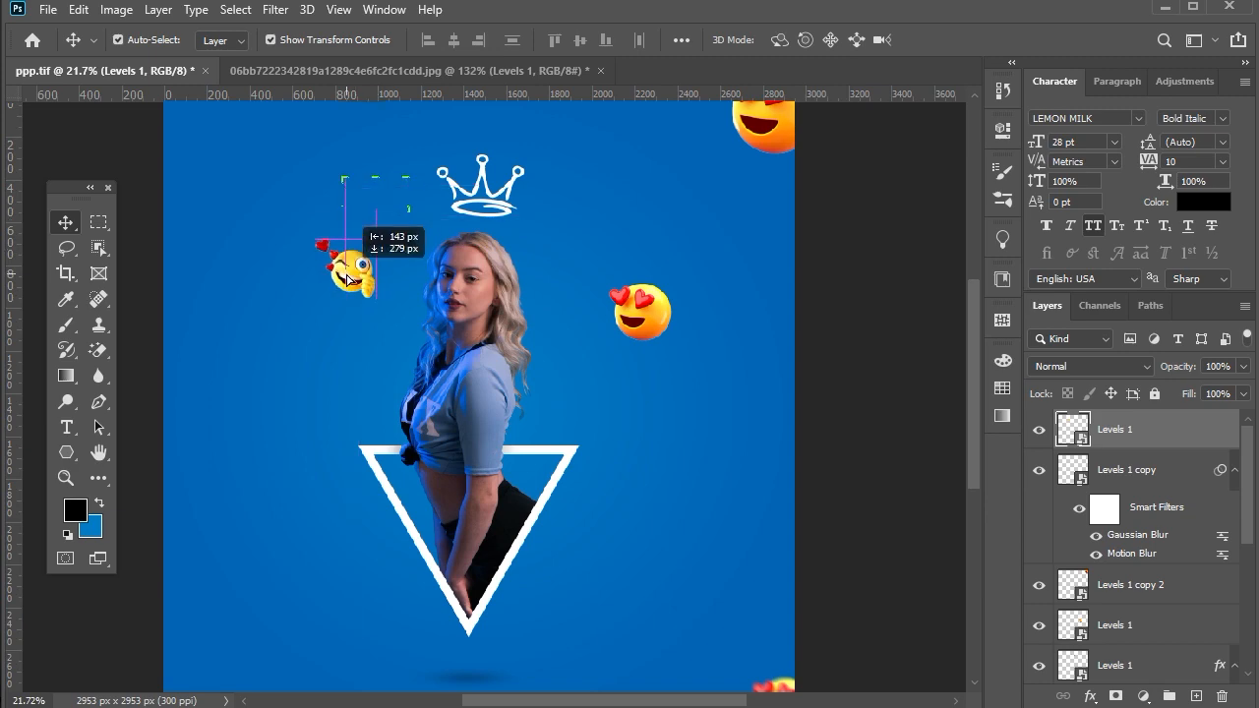
mouse_move(308, 239)
mouse_down()
mouse_move(295, 209)
mouse_move(301, 229)
mouse_up()
click(829, 479)
scroll(792, 455, down, 4)
scroll(394, 321, up, 5)
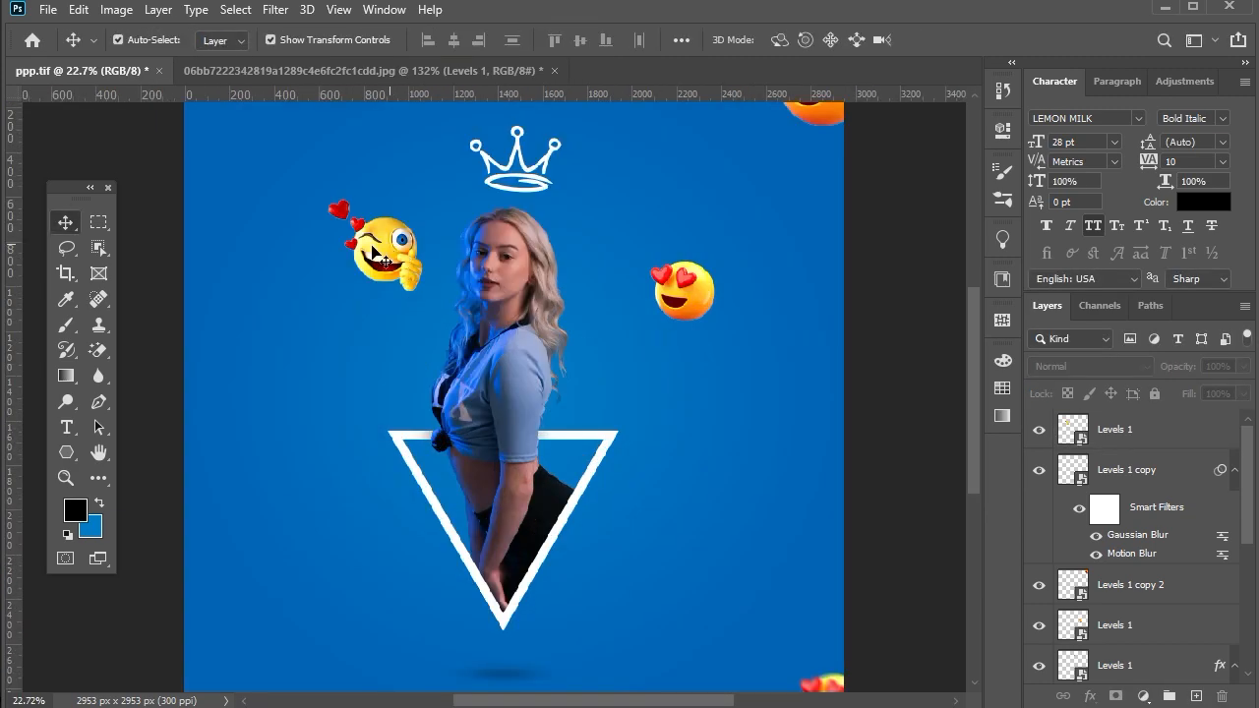
drag(385, 246, 353, 253)
click(876, 440)
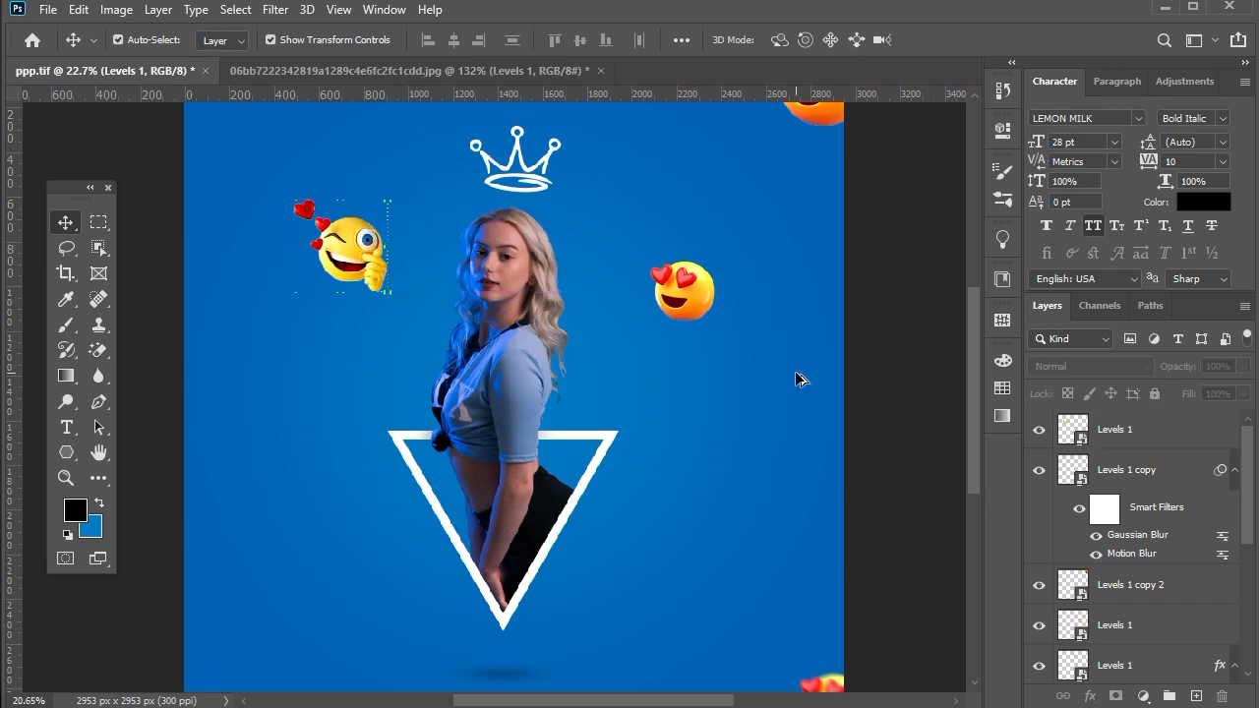
Step: Move the heart-eyes emoji closer to the woman's head and add a smaller, horizontally flipped duplicate just below it
scroll(398, 403, down, 2)
drag(652, 314, 622, 279)
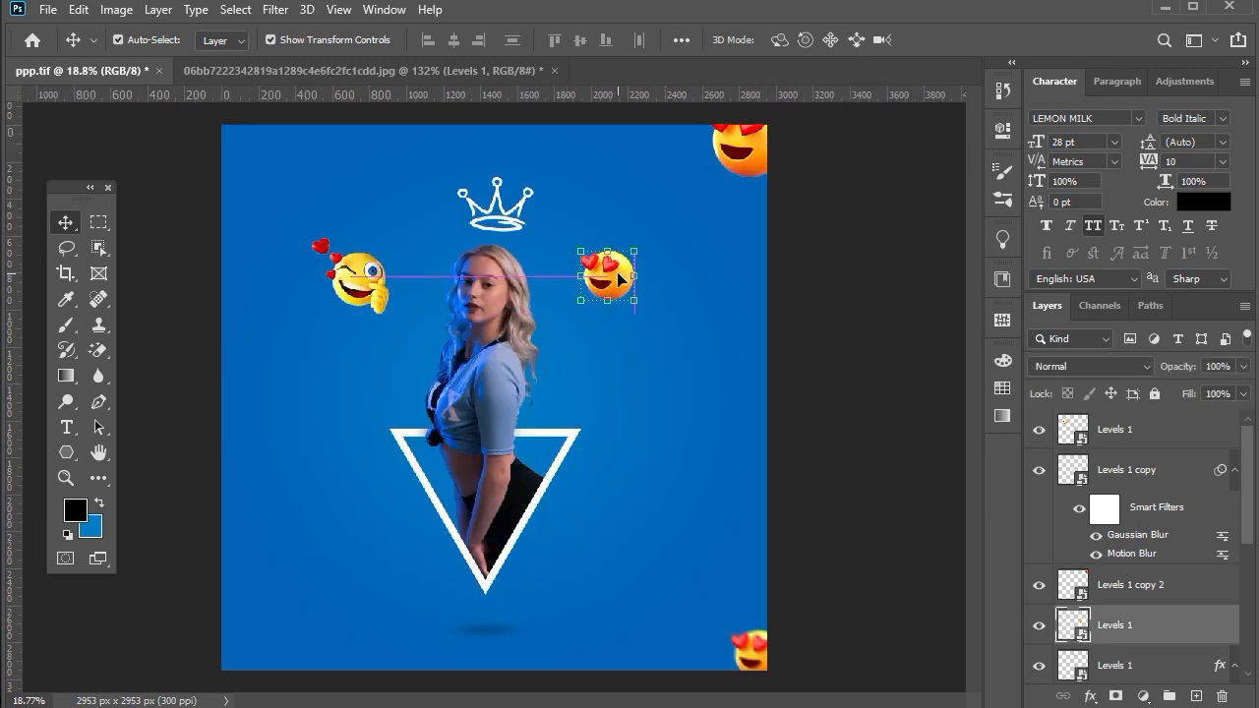
scroll(602, 283, up, 10)
drag(613, 399, 651, 415)
right_click(609, 413)
click(679, 703)
key(Return)
click(777, 391)
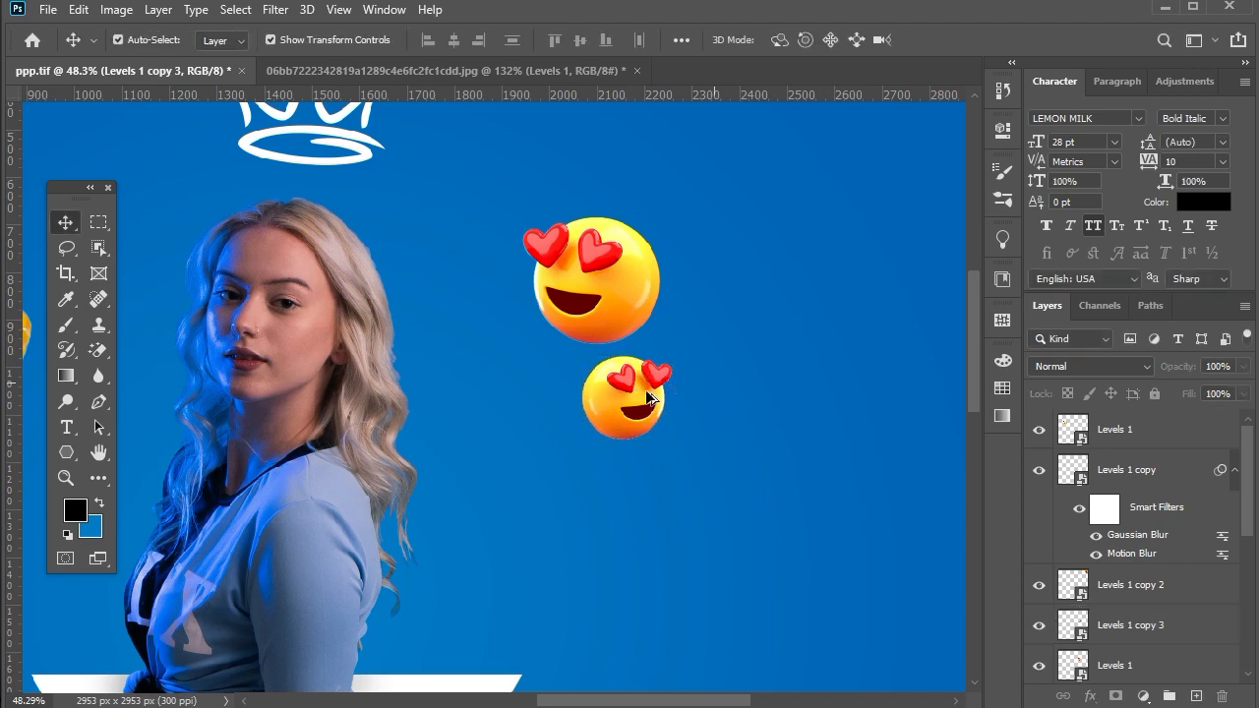
Step: Duplicate the winking emoji to the right of the heart-eyes emoji, flip it horizontally and shrink it to fit beside the group
scroll(641, 389, down, 3)
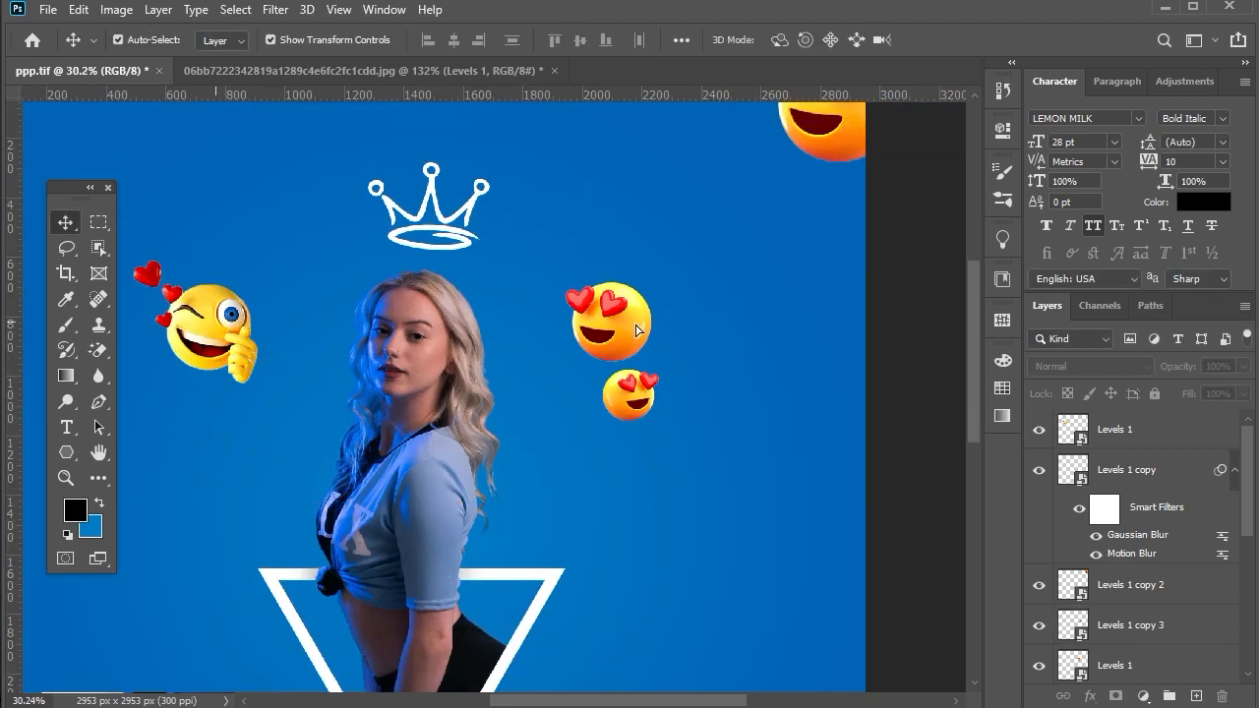
drag(218, 330, 750, 337)
scroll(691, 352, up, 3)
key(ctrl+t)
right_click(672, 330)
click(708, 630)
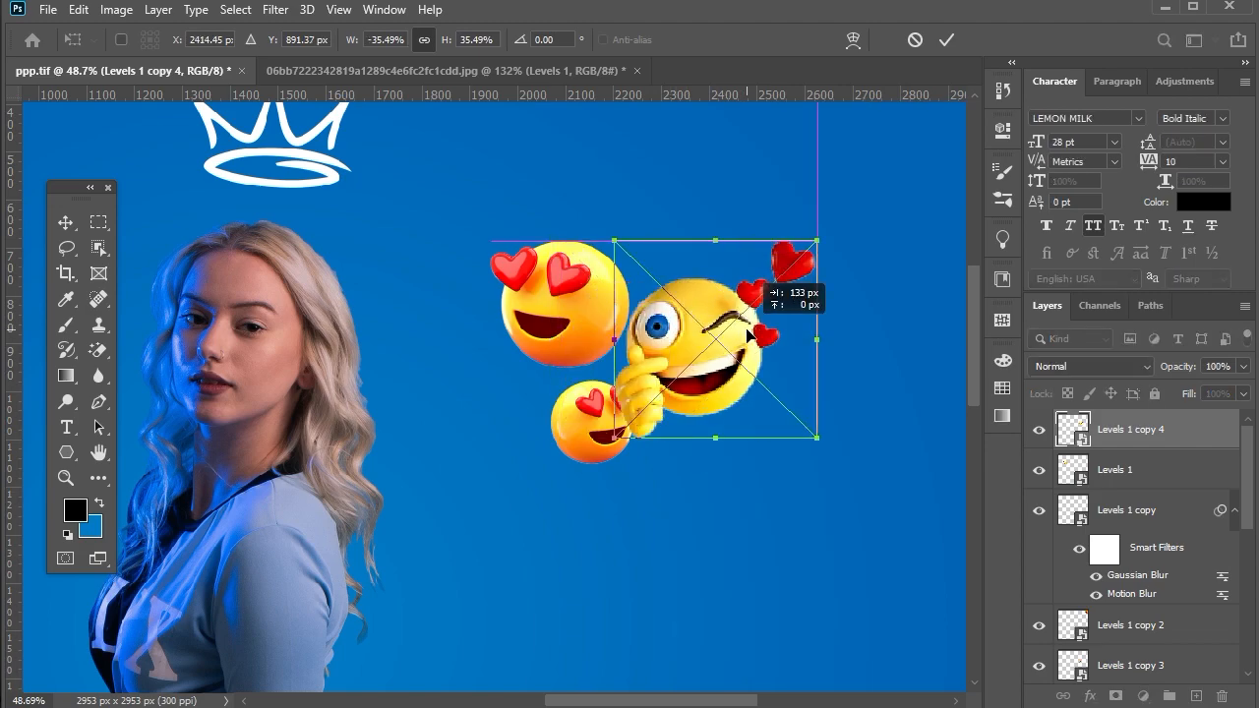
drag(824, 235, 755, 300)
drag(673, 371, 700, 327)
key(Return)
click(863, 534)
Step: Duplicate the small heart-eyes emoji beneath the winking emoji left of the woman and flip the copy horizontally
scroll(862, 534, down, 8)
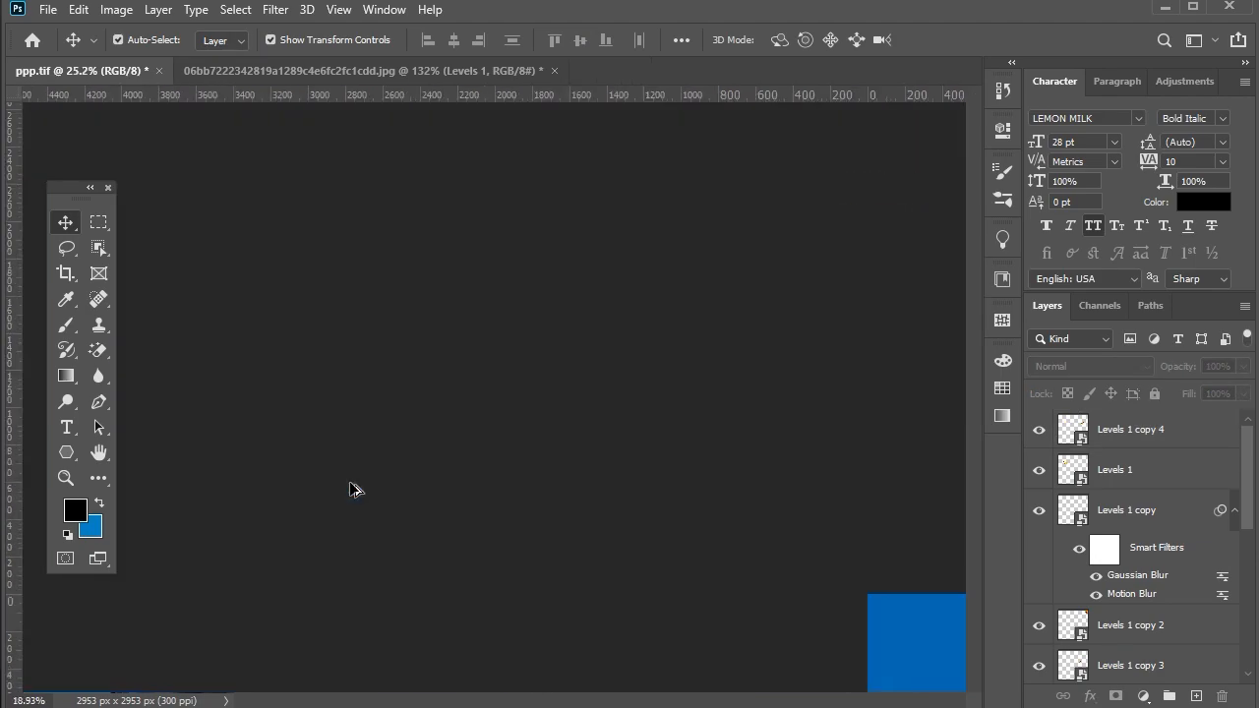
scroll(350, 484, up, 3)
drag(705, 273, 346, 288)
key(ctrl+t)
right_click(360, 288)
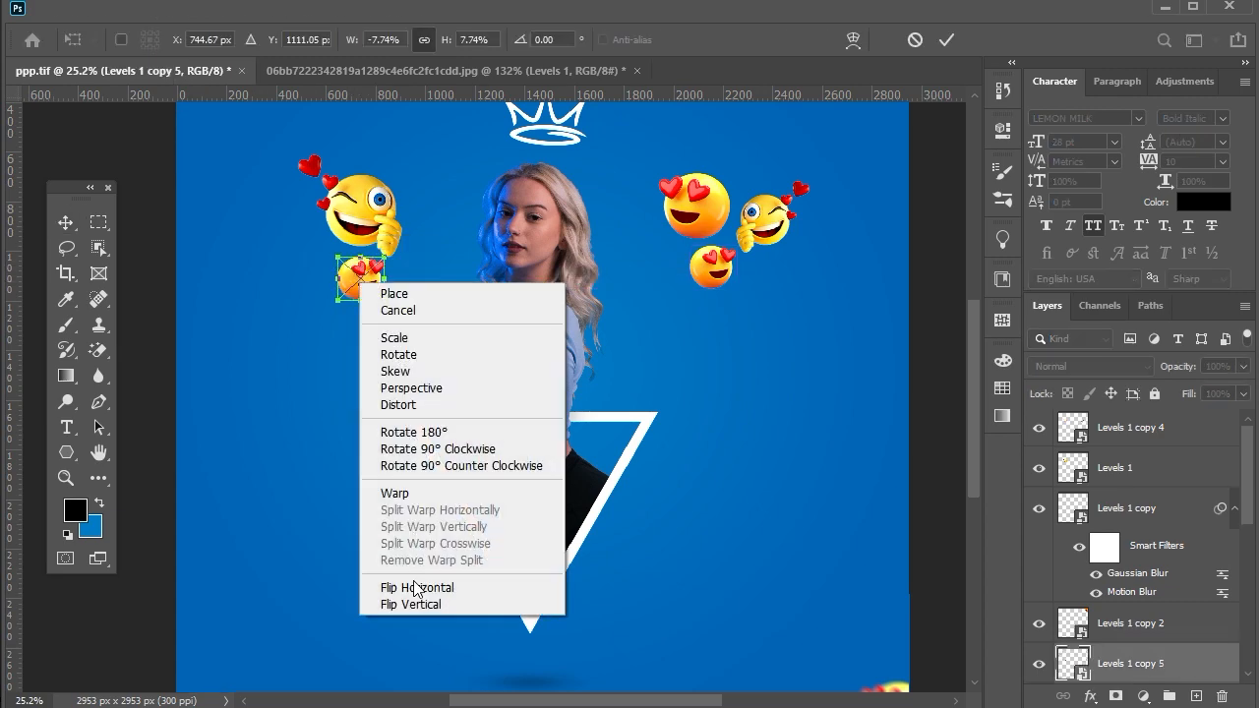
click(413, 590)
click(66, 223)
Step: Shift the large winking emoji further from the woman and move the small heart-eyes emoji beside its thumb
scroll(202, 228, up, 4)
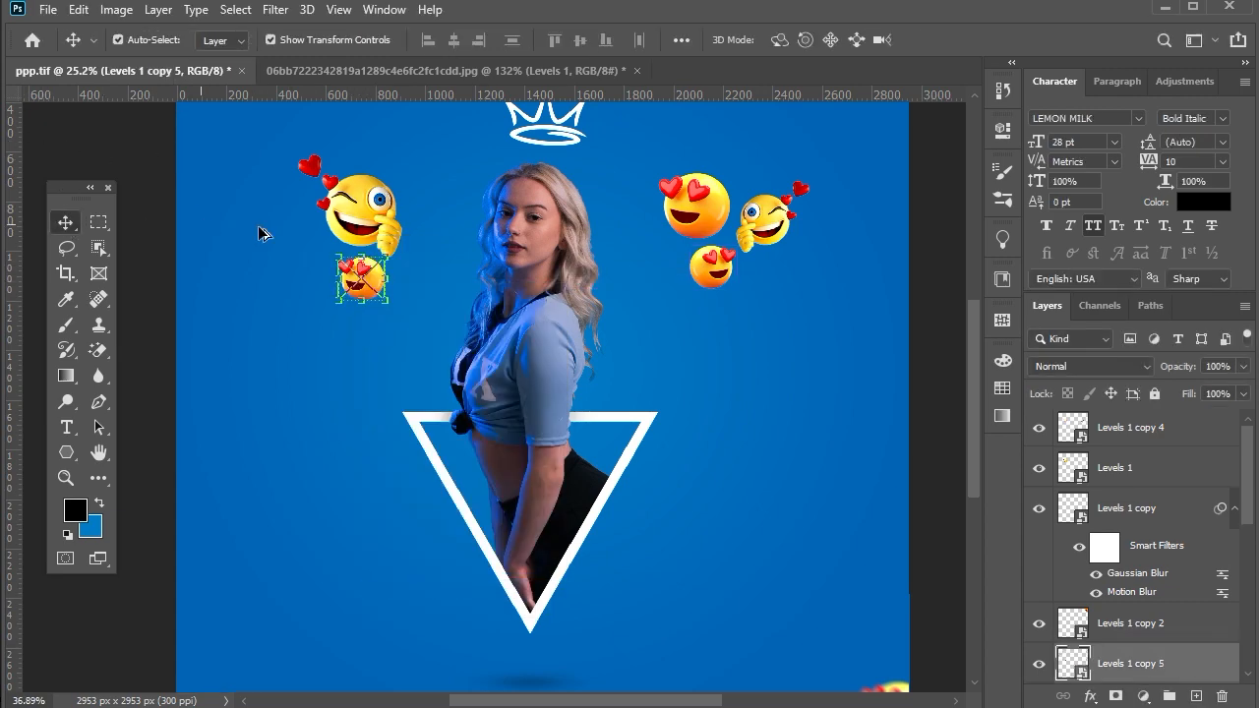
scroll(465, 206, up, 2)
drag(447, 236, 396, 219)
drag(435, 361, 496, 342)
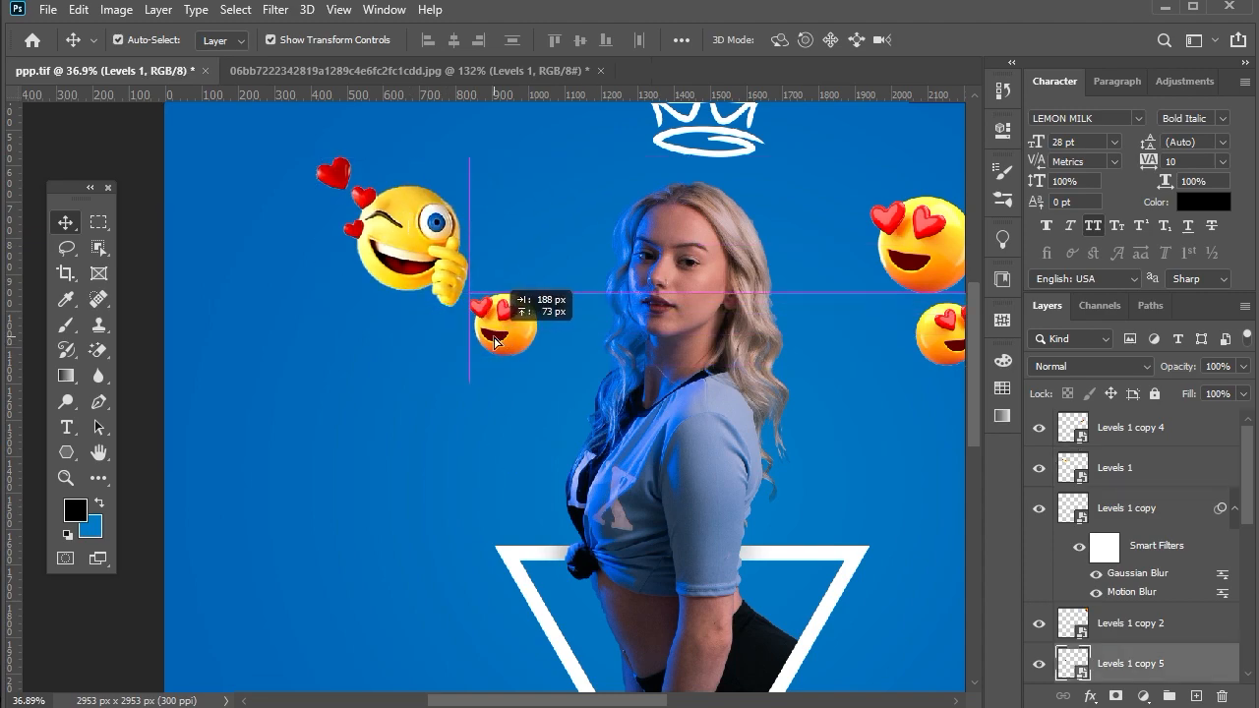
click(457, 443)
Step: Reposition the small heart-eyes emoji directly below the large winking emoji and enlarge it slightly
scroll(456, 444, down, 2)
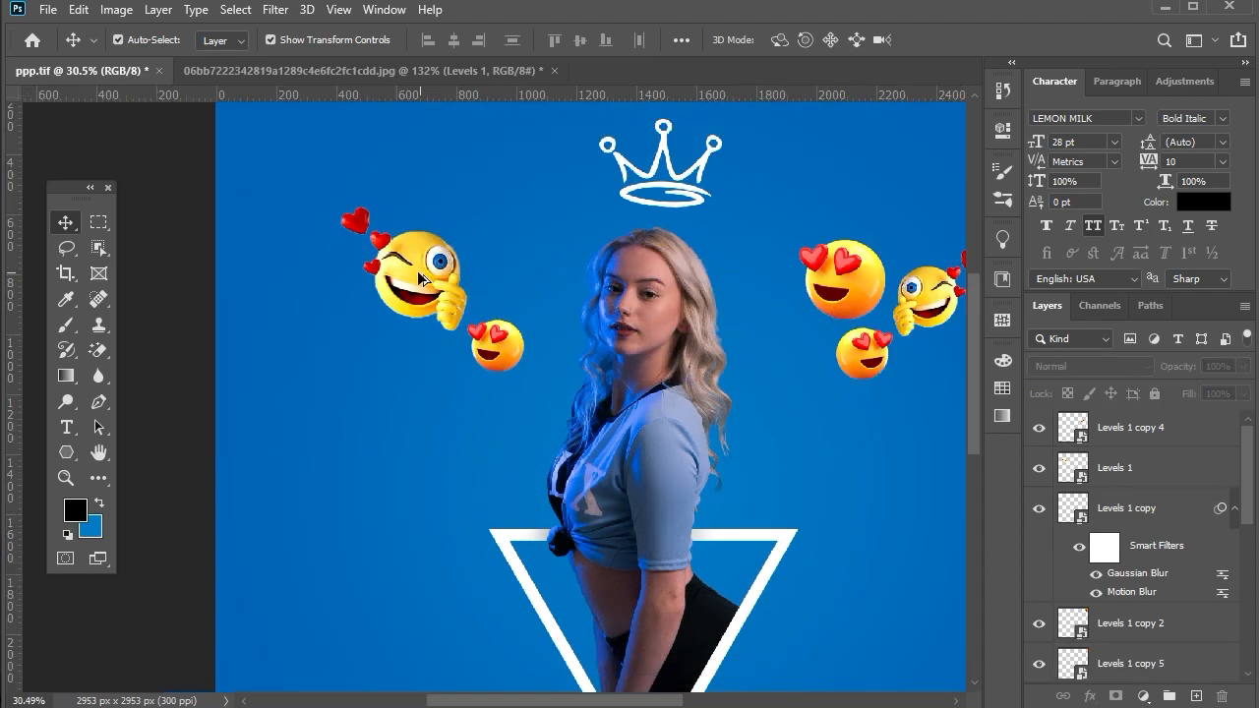
scroll(411, 282, up, 1)
drag(499, 349, 349, 407)
key(ctrl+t)
click(380, 462)
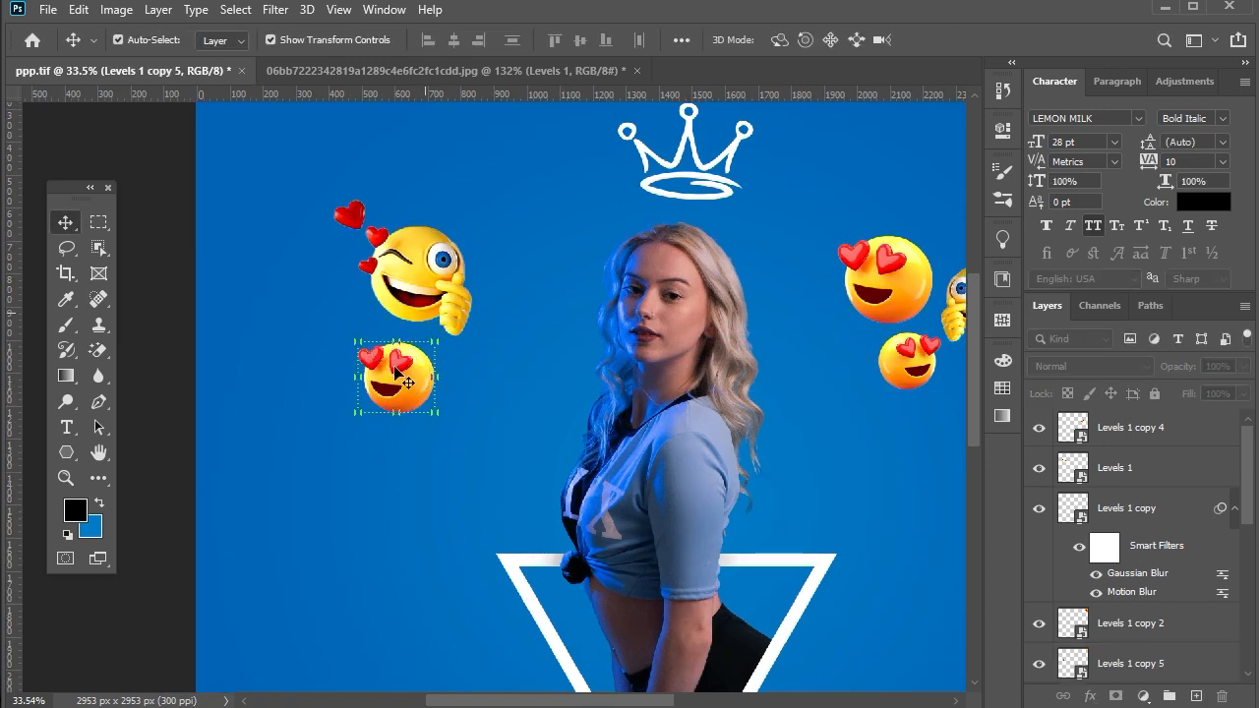
Step: Duplicate the large winking emoji left of the woman, flip the copy horizontally, scale it to 20.38% and place it beside the small heart-eyes emoji
drag(404, 378, 397, 366)
drag(418, 280, 475, 372)
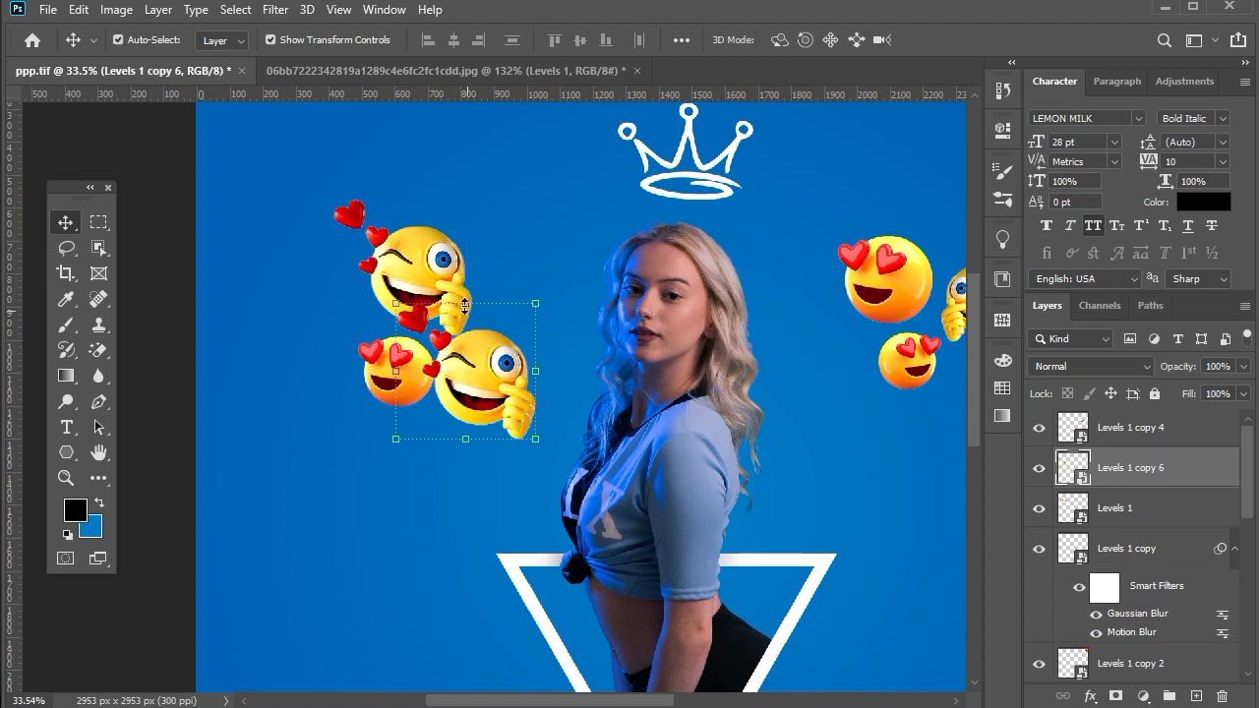
key(ctrl+t)
right_click(514, 441)
click(536, 692)
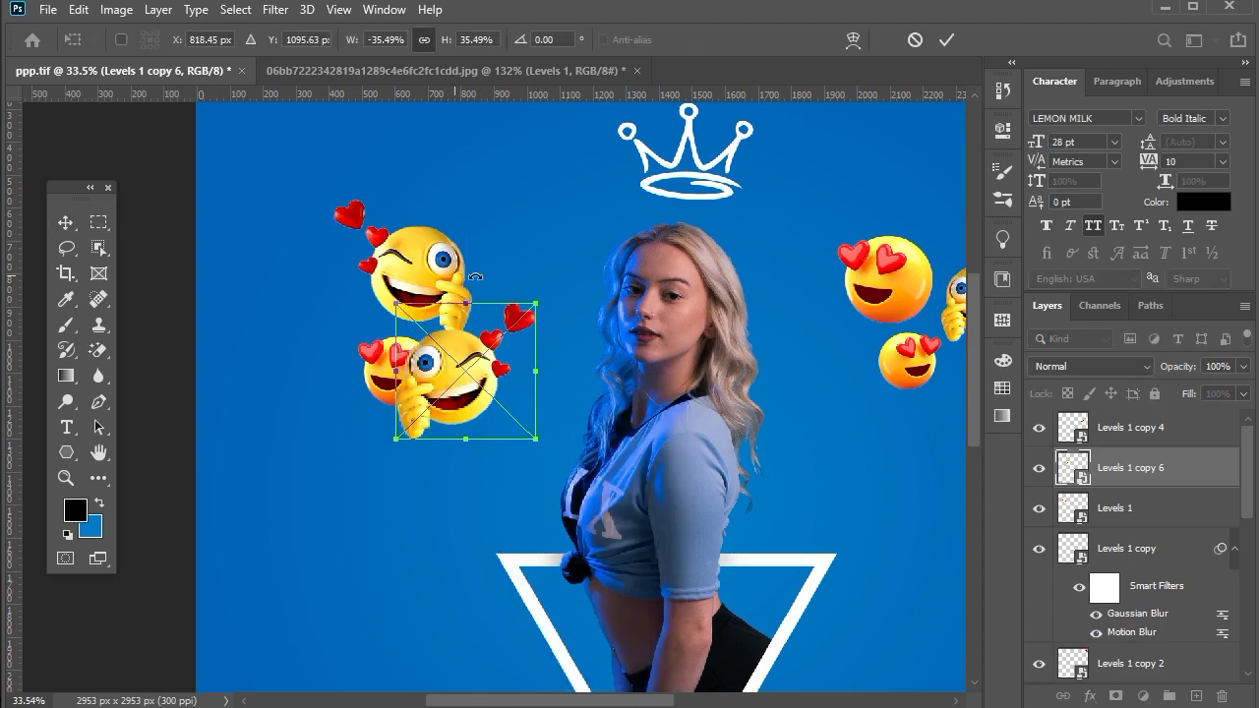
drag(459, 328, 459, 360)
drag(487, 403, 508, 365)
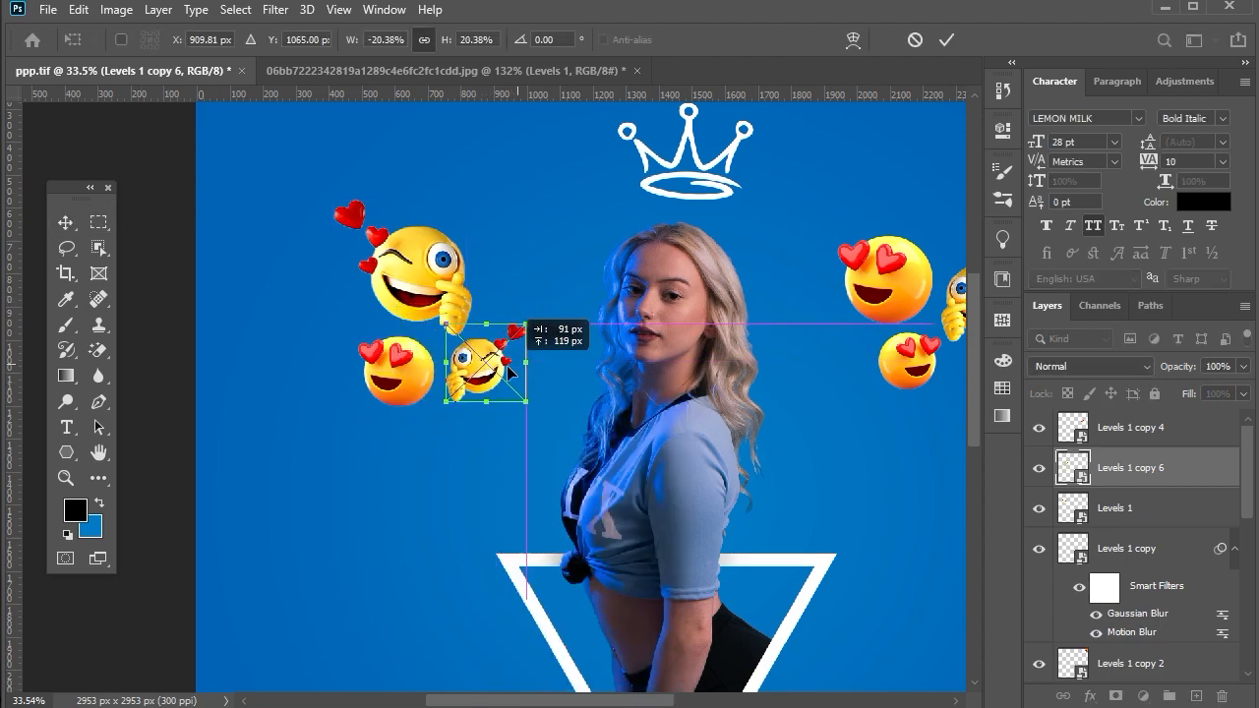
key(Return)
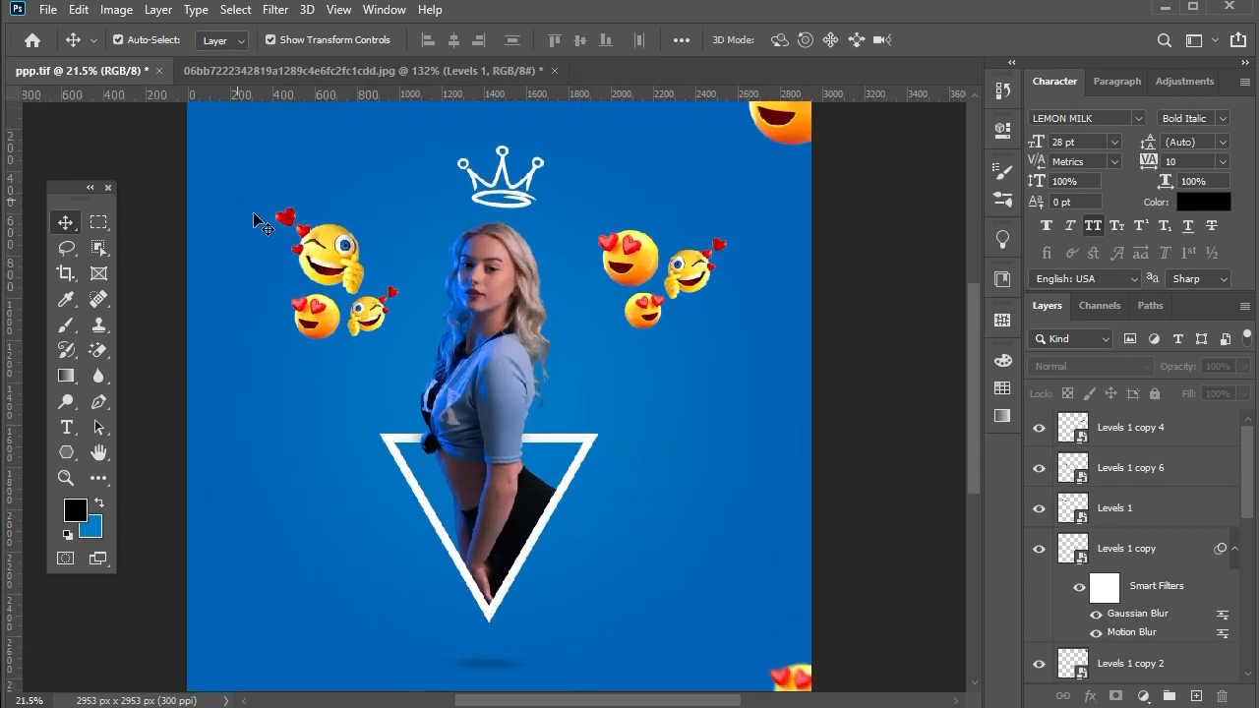
Step: Move the three emojis left of the woman up to crown height and the three emojis right of her down to shoulder level
click(371, 327)
drag(371, 327, 371, 263)
click(634, 258)
drag(633, 258, 612, 315)
click(840, 421)
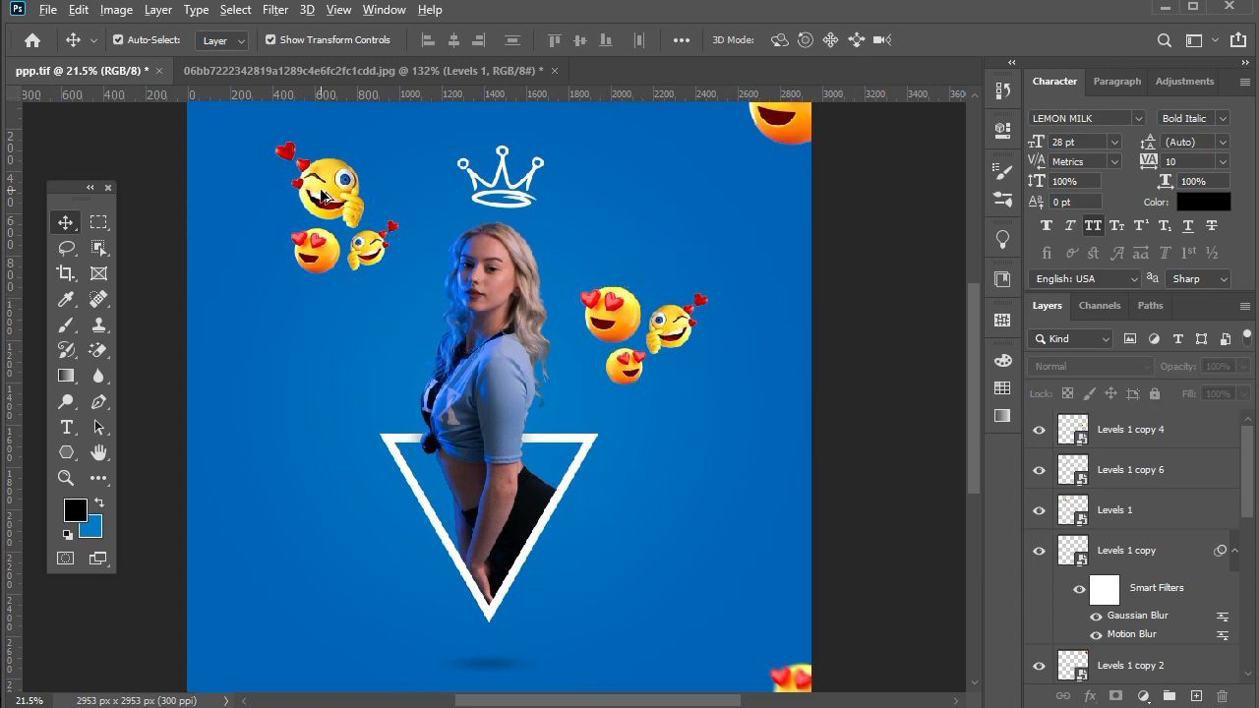
Step: Duplicate the large winking emoji onto the woman's torso and send the copy behind her, just above the gradient background, partly showing at her shoulder
drag(340, 184, 472, 369)
key(ctrl+shift+bracketleft)
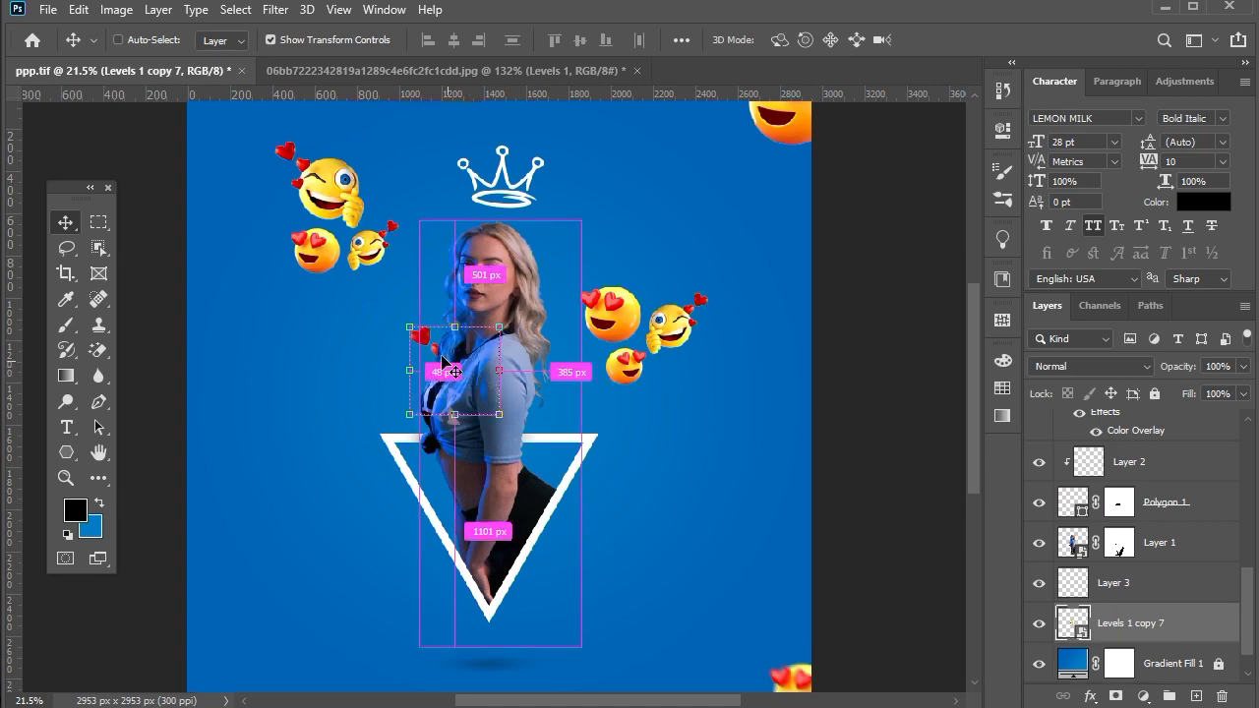
click(497, 413)
mouse_move(457, 342)
mouse_down()
mouse_move(537, 360)
mouse_move(425, 325)
mouse_move(445, 338)
mouse_up()
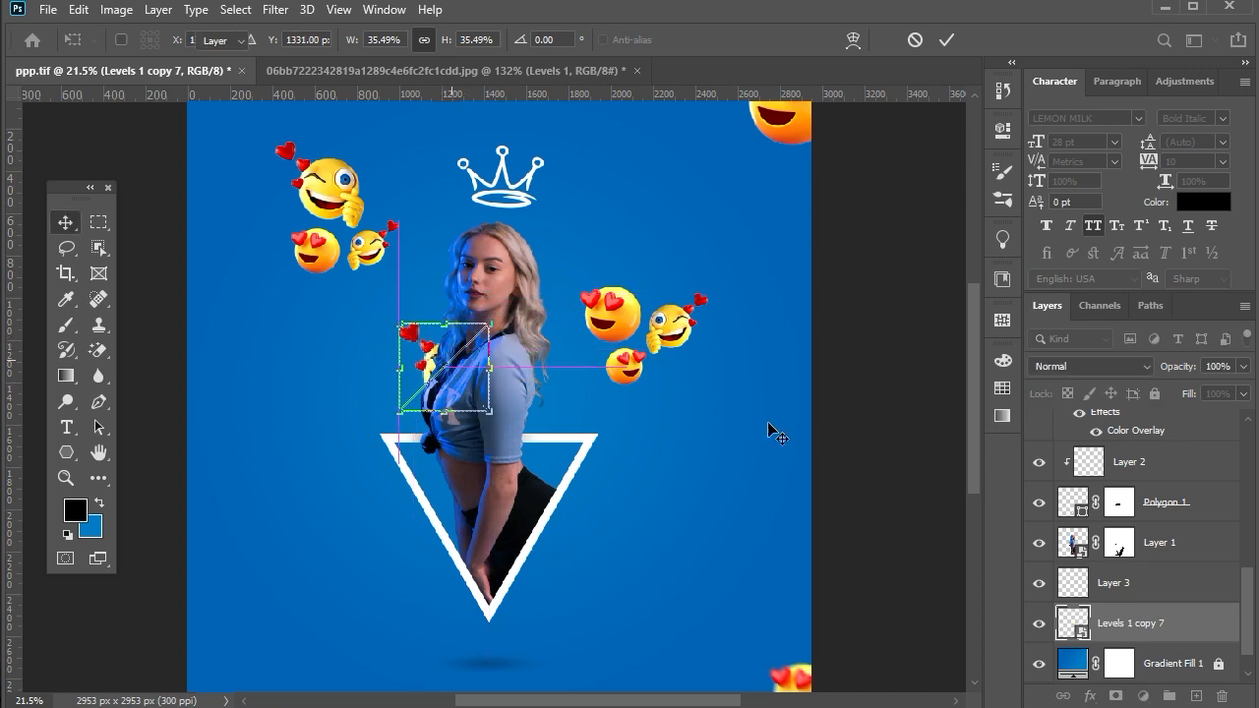
key(Return)
Step: Apply a Gaussian Blur with a 9.0 pixel radius to the winking emoji behind the woman
click(275, 9)
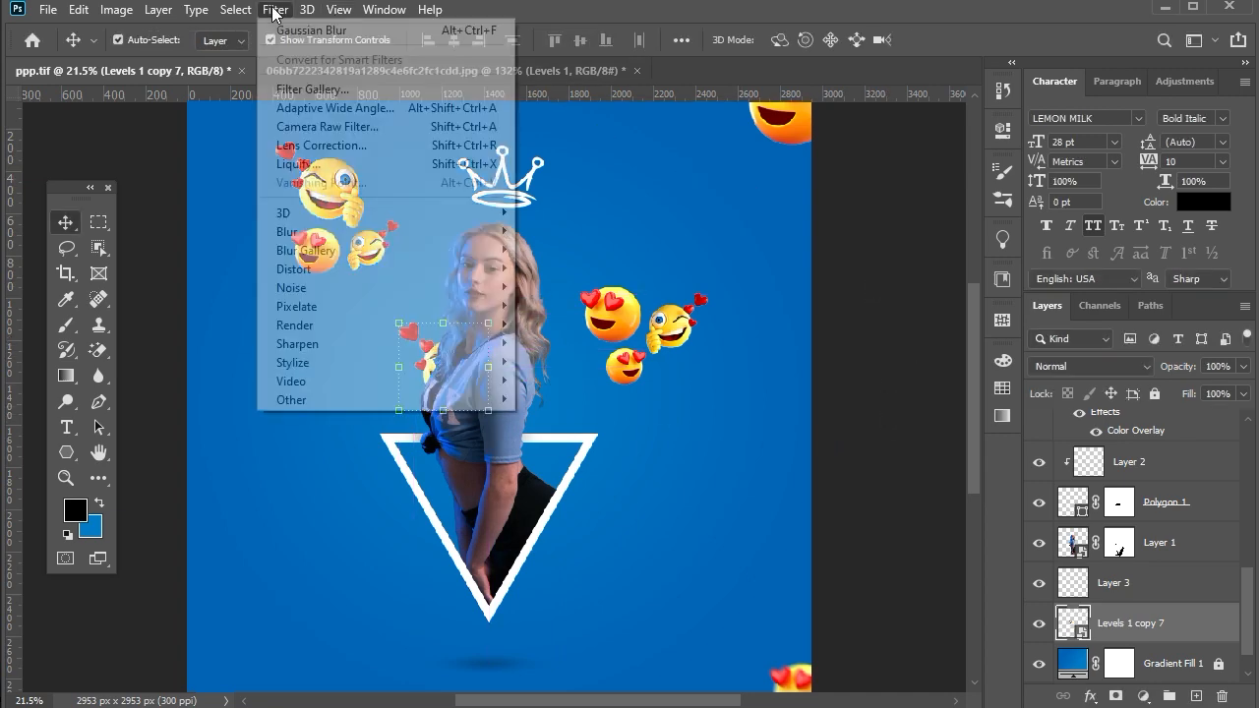
mouse_move(442, 245)
click(581, 306)
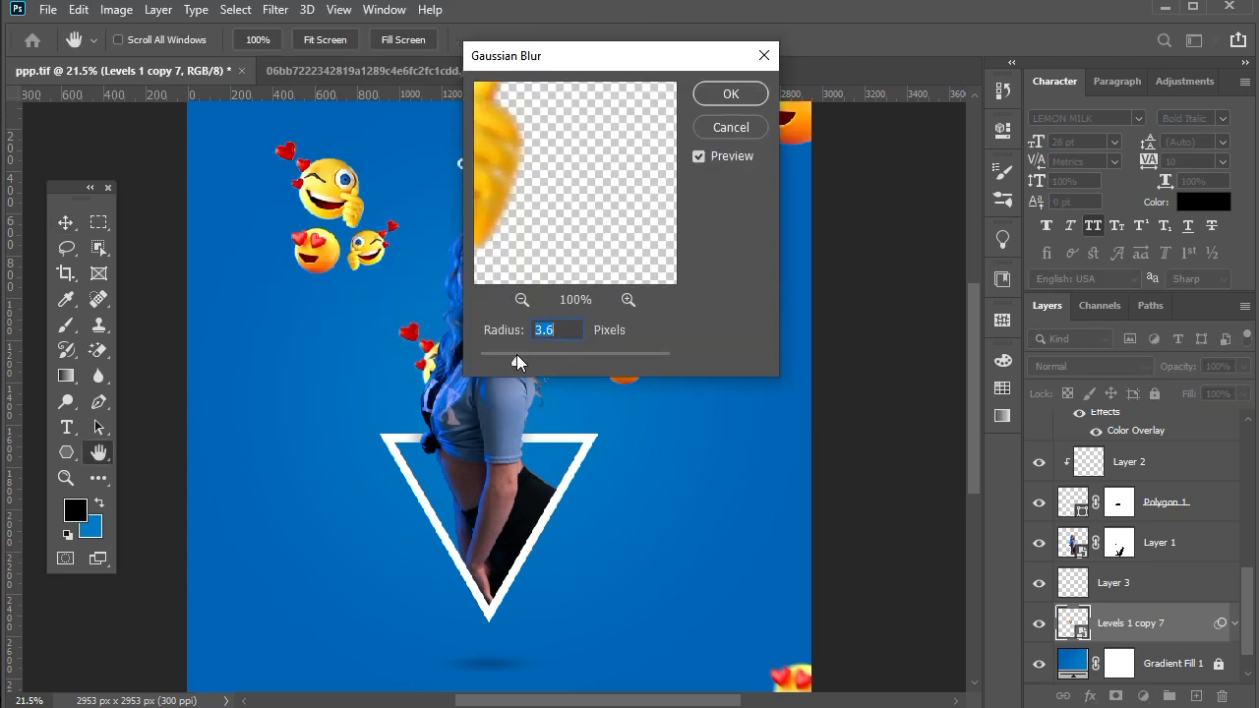
drag(525, 363, 558, 362)
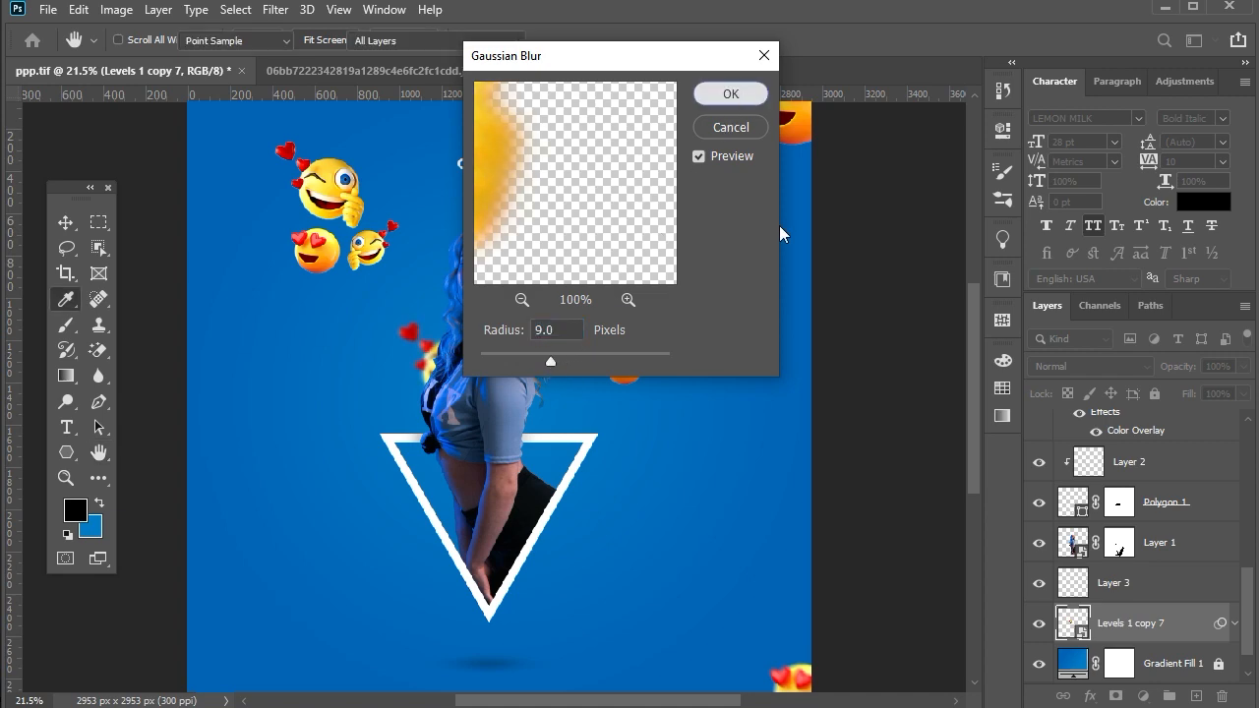
click(730, 93)
click(856, 407)
Step: Duplicate the blurred winking emoji into the lower-left corner of the canvas, partly cropped by the edge, and enlarge the copy to 57.65%
scroll(855, 407, down, 5)
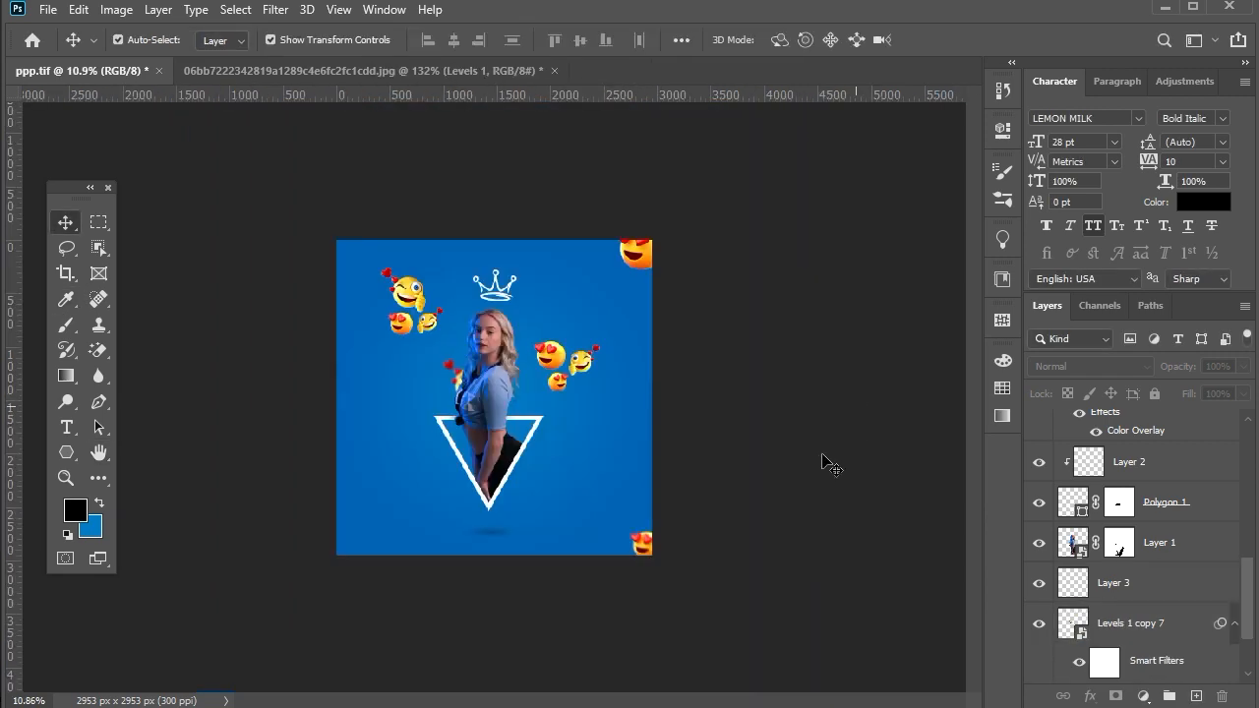
click(460, 402)
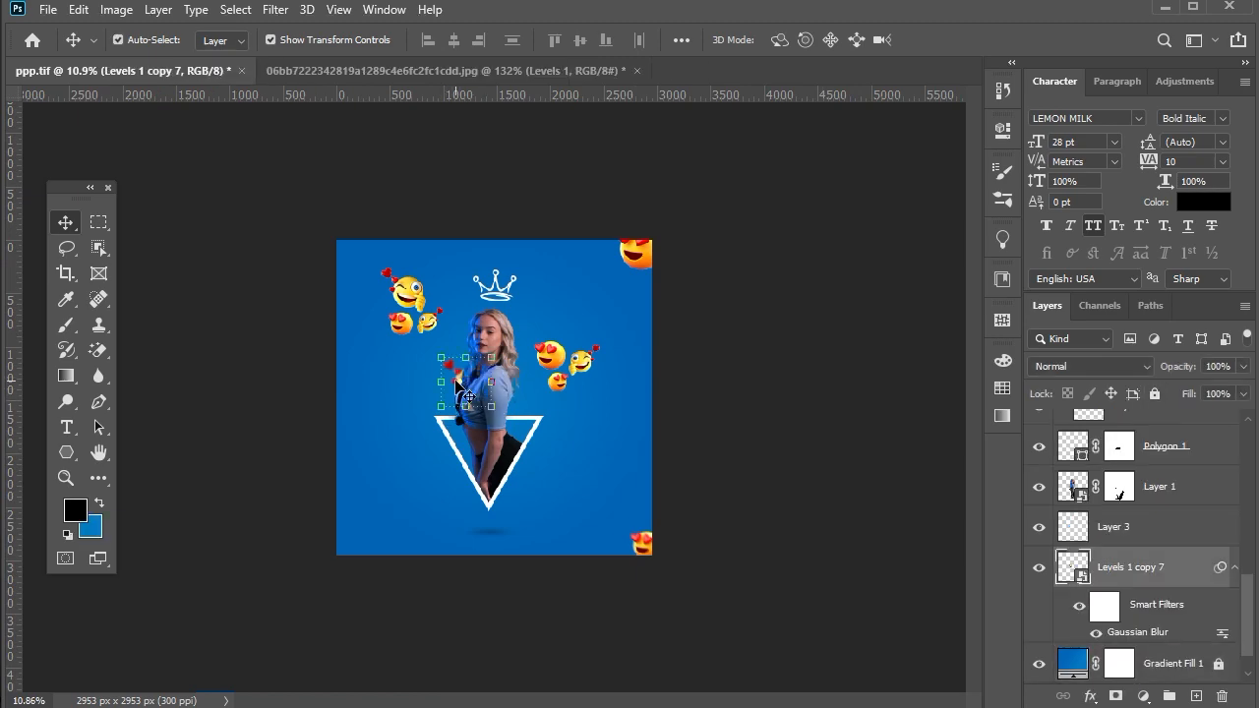
drag(459, 384, 414, 474)
key(Return)
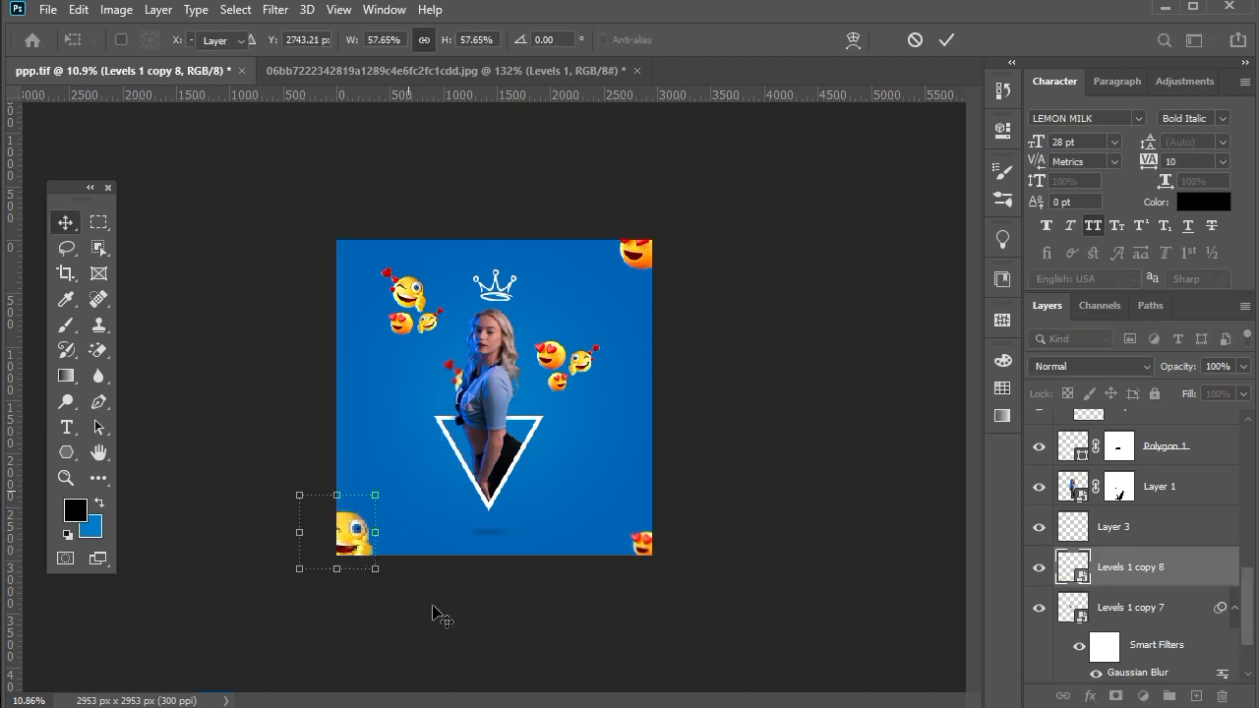
click(433, 607)
scroll(514, 350, up, 4)
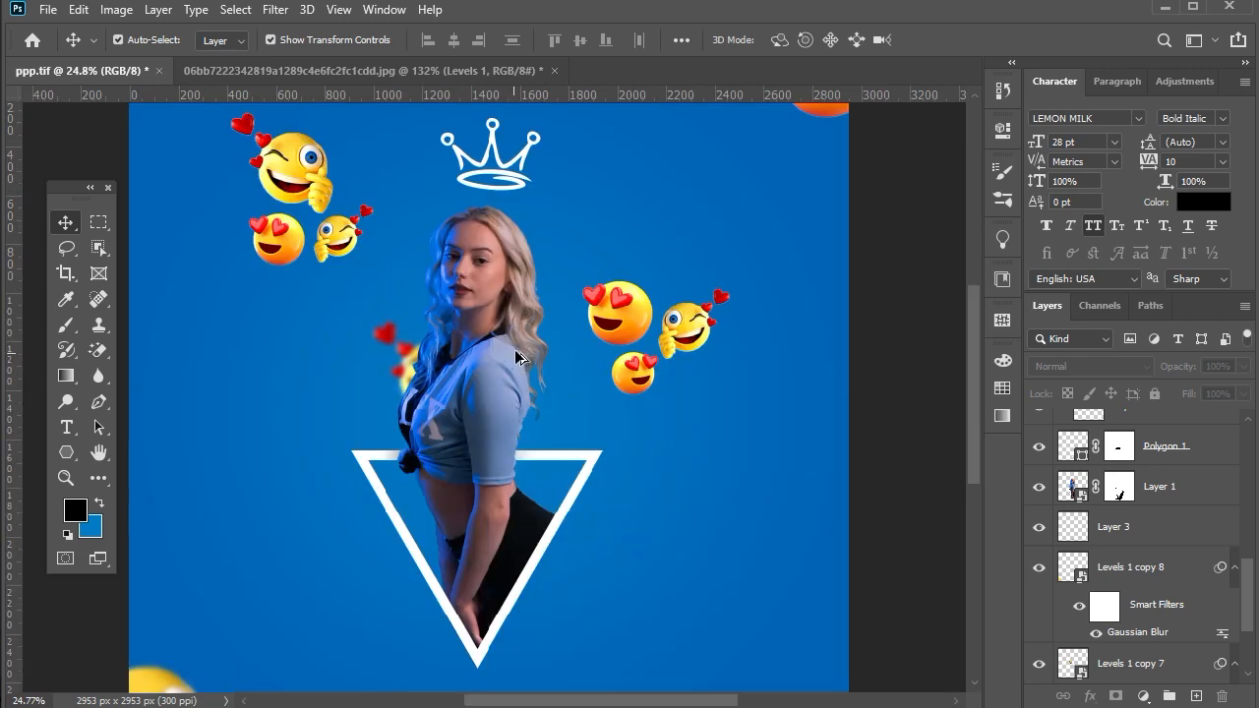
scroll(691, 326, down, 4)
scroll(444, 329, up, 3)
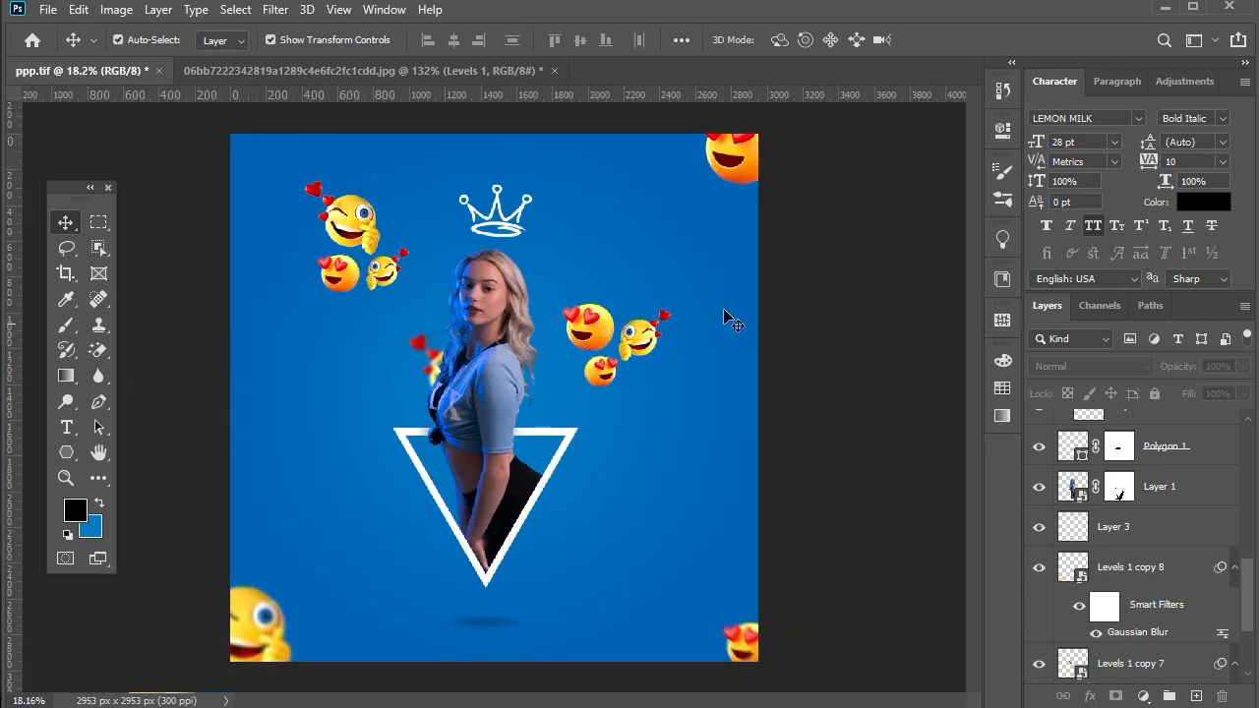